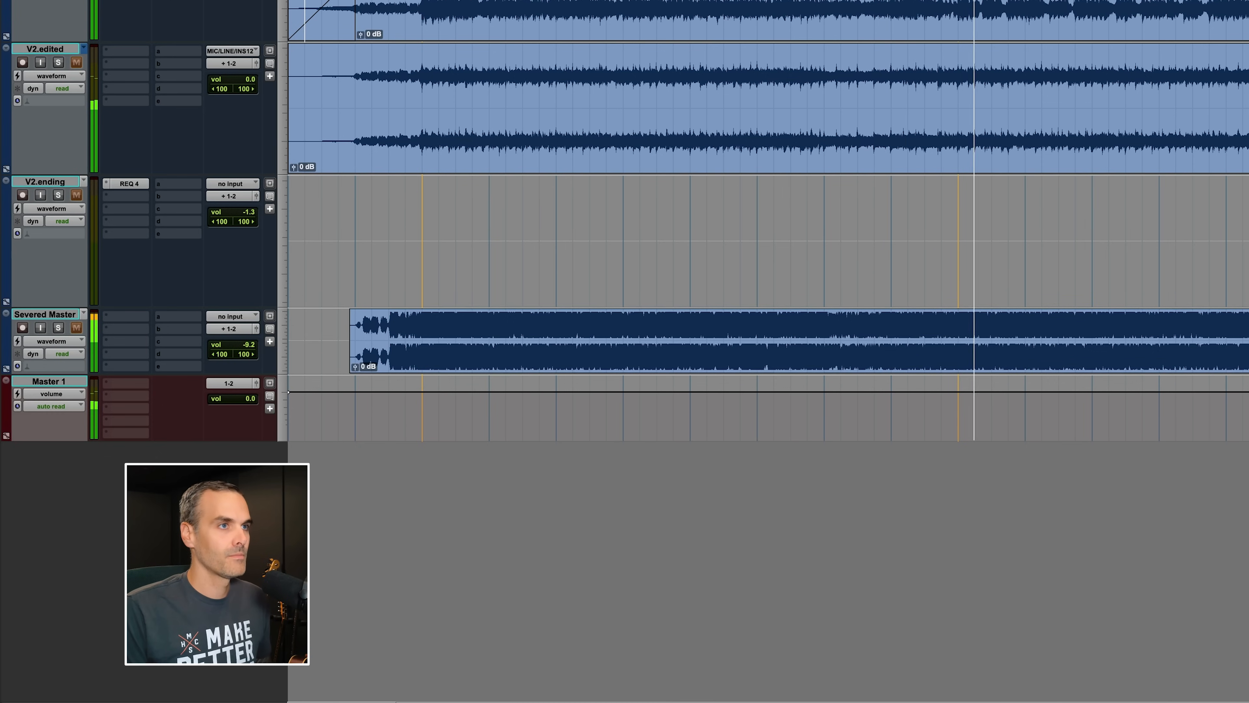
# Audition the opening of the V1 track by selecting a short range near the start and playing it back.
pyautogui.hscroll(7, 768, 222)
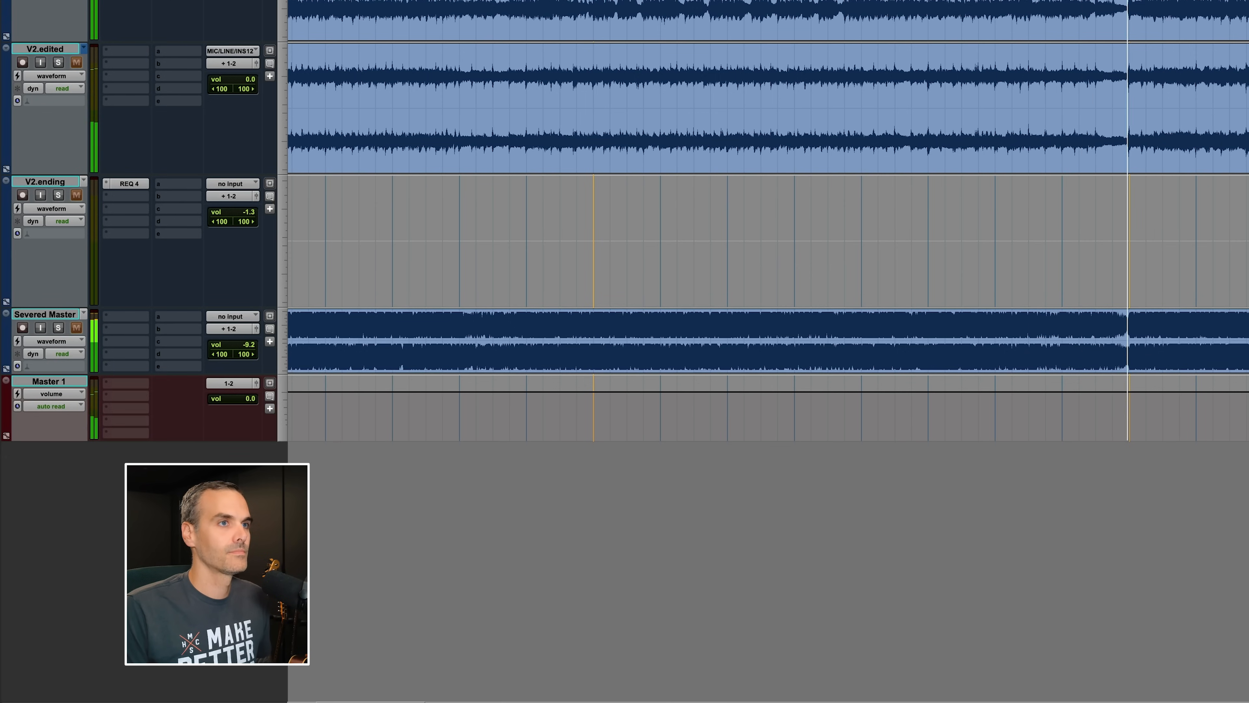
pyautogui.press('space')
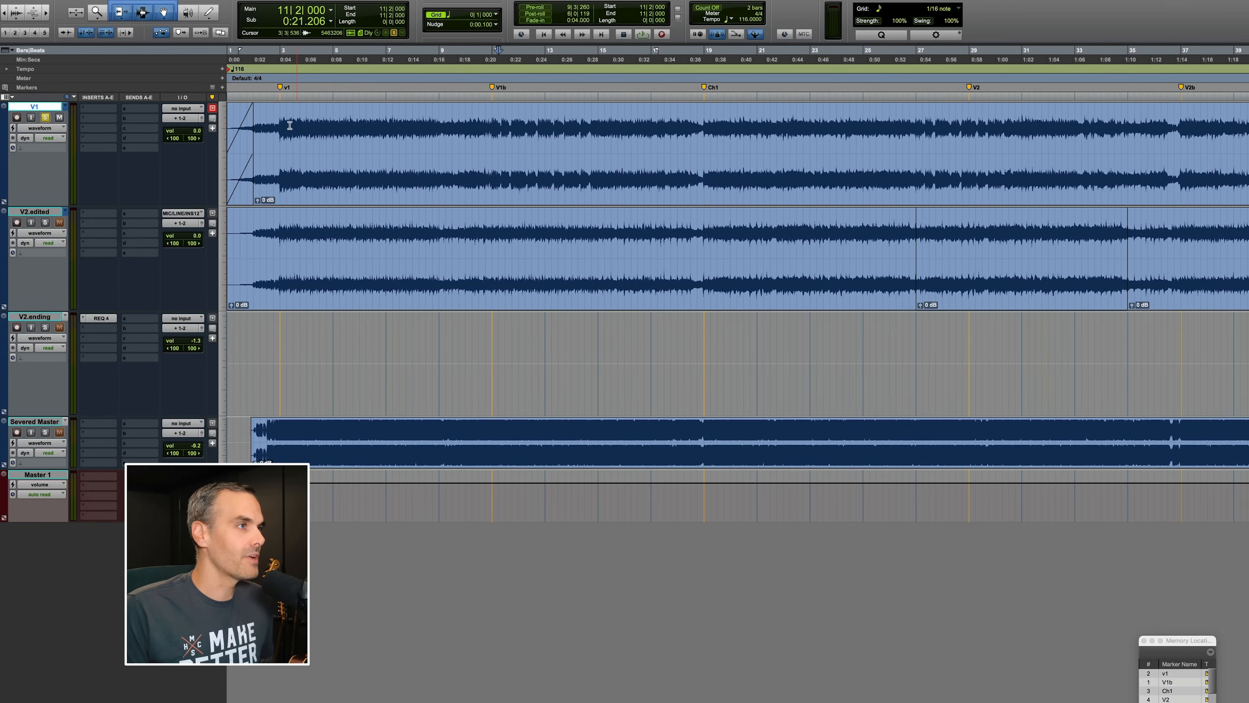
pyautogui.moveTo(303, 128); pyautogui.dragTo(446, 130)
pyautogui.click(425, 124)
pyautogui.press('space')
pyautogui.press('space')
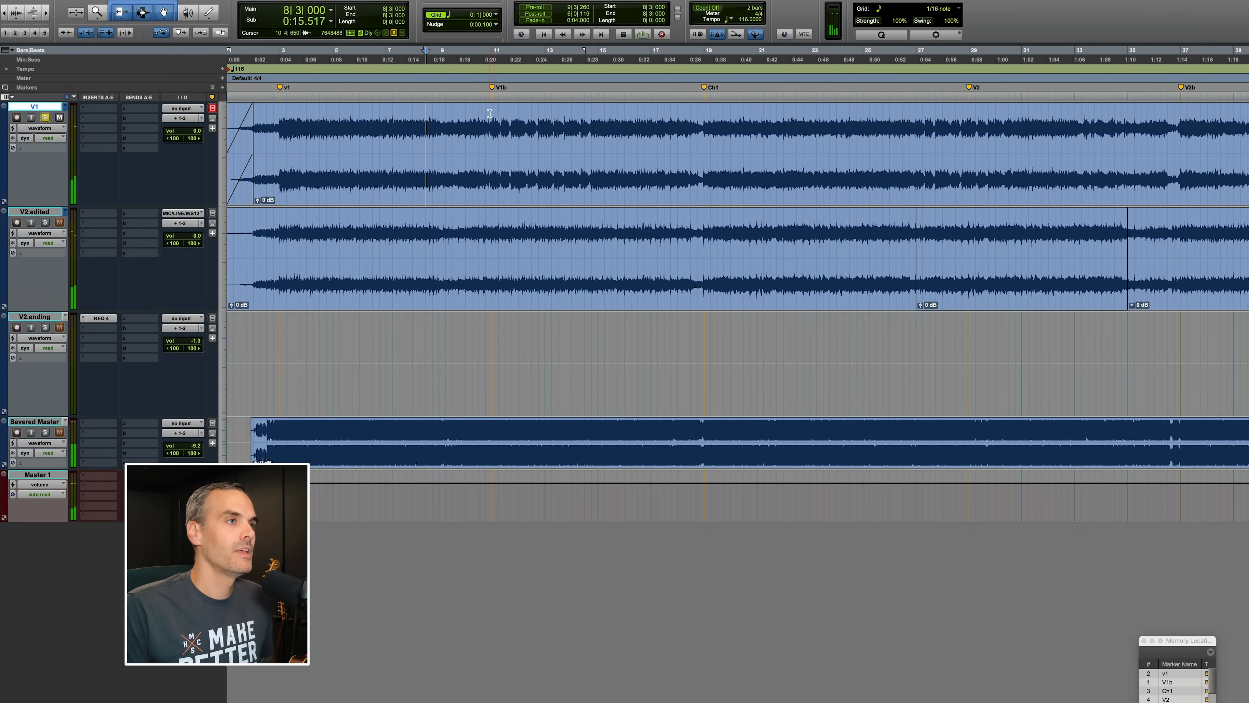
pyautogui.press('space')
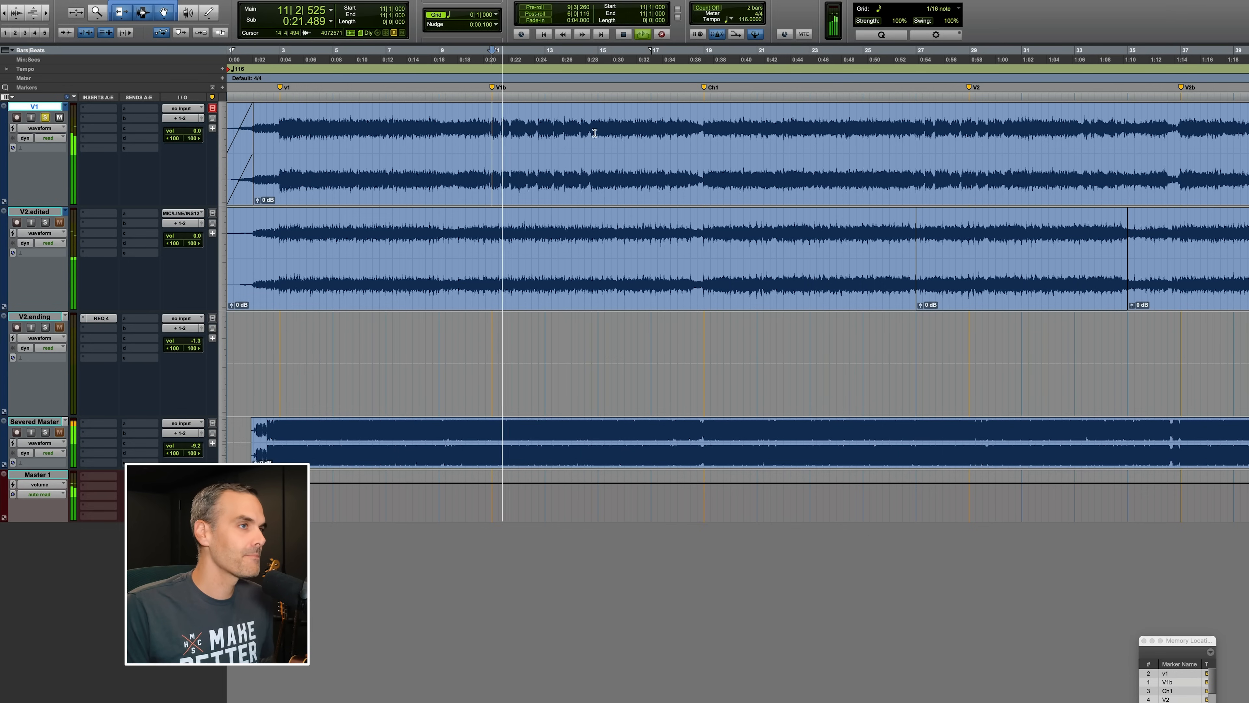
pyautogui.press('space')
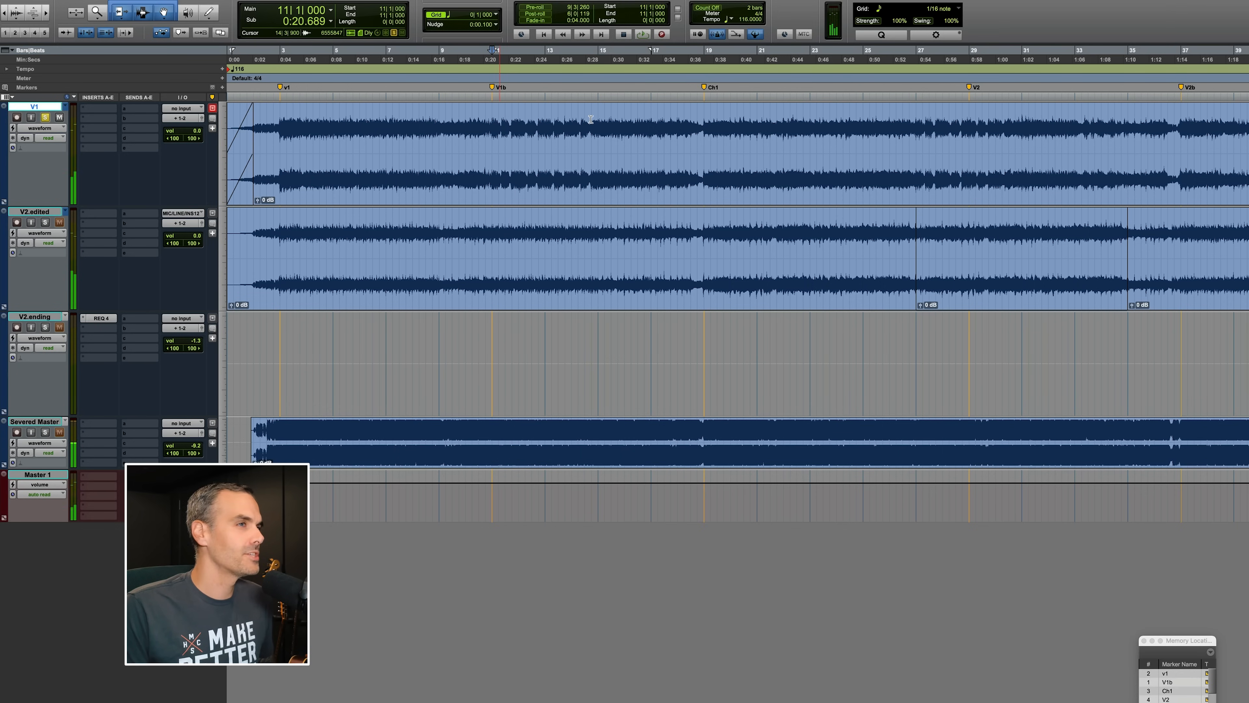
pyautogui.press('space')
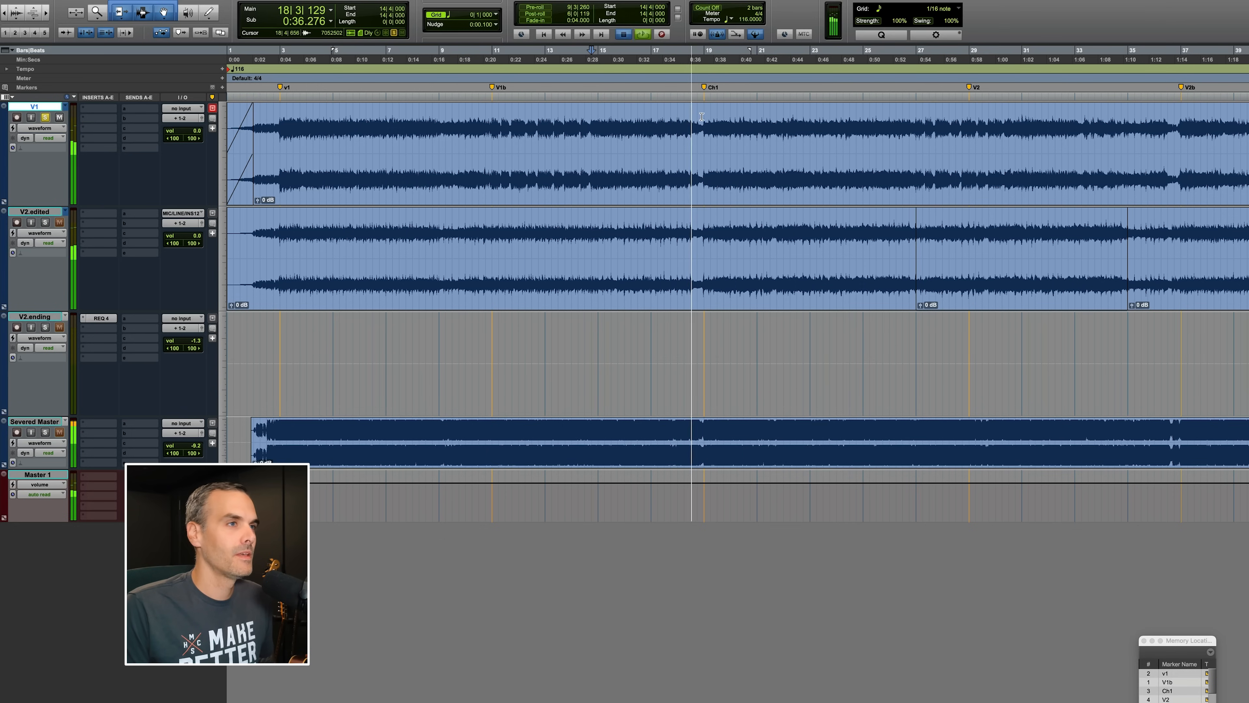
# Stop playback and switch the first track's playlist to V1.edited.
pyautogui.press('space')
pyautogui.moveTo(702, 116); pyautogui.dragTo(649, 118)
pyautogui.click(649, 119)
pyautogui.click(65, 108)
pyautogui.click(94, 118)
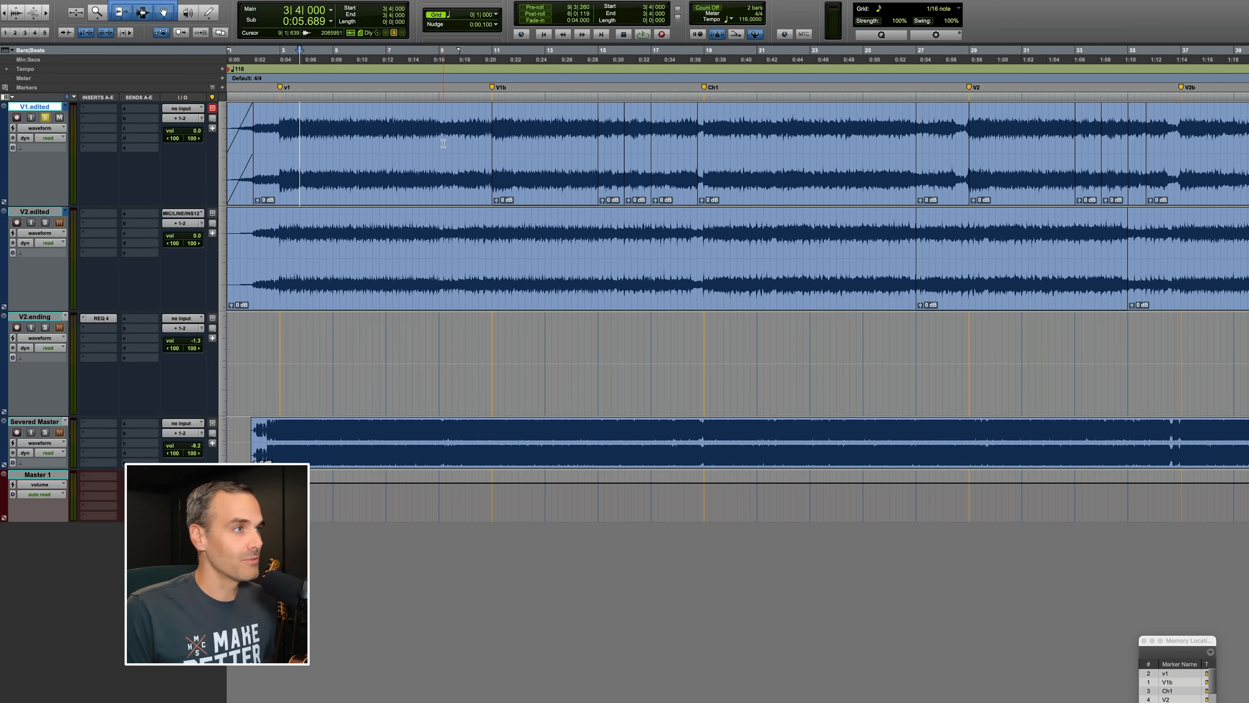
# Zoom in and out around the V1b marker and play back the edited V1 track from there.
pyautogui.press('space')
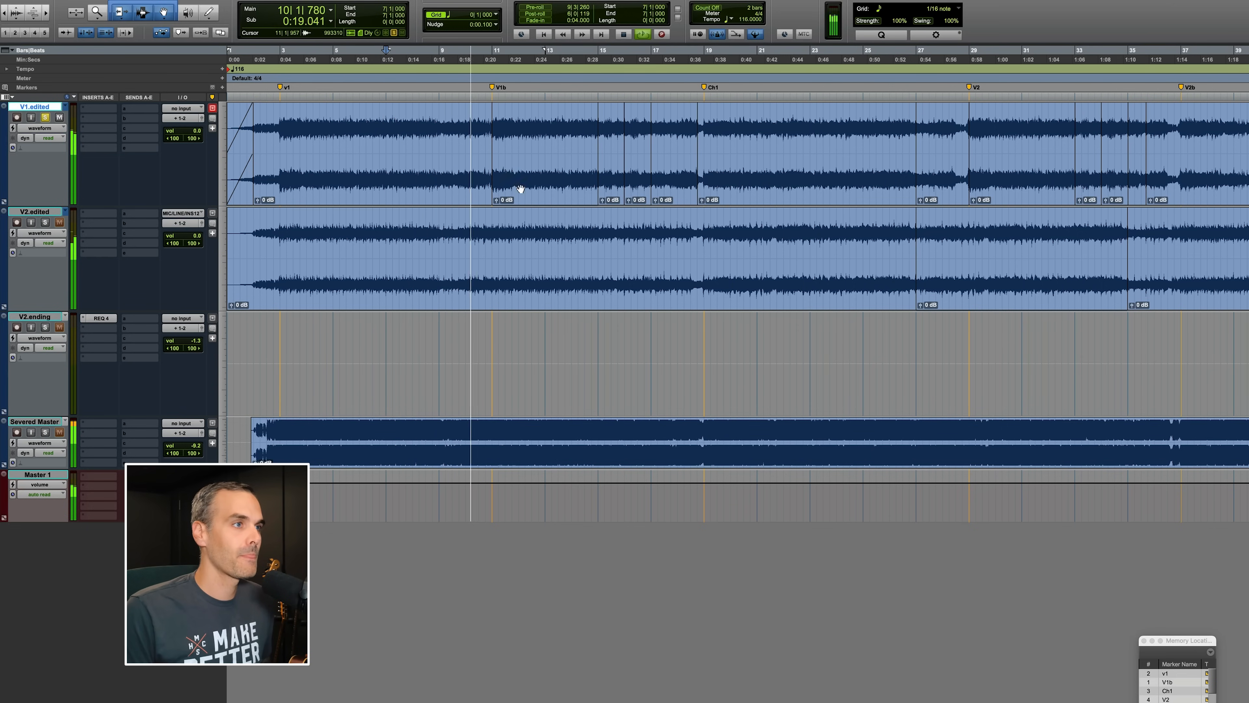
pyautogui.click(538, 234)
pyautogui.press('t')
pyautogui.press('t')
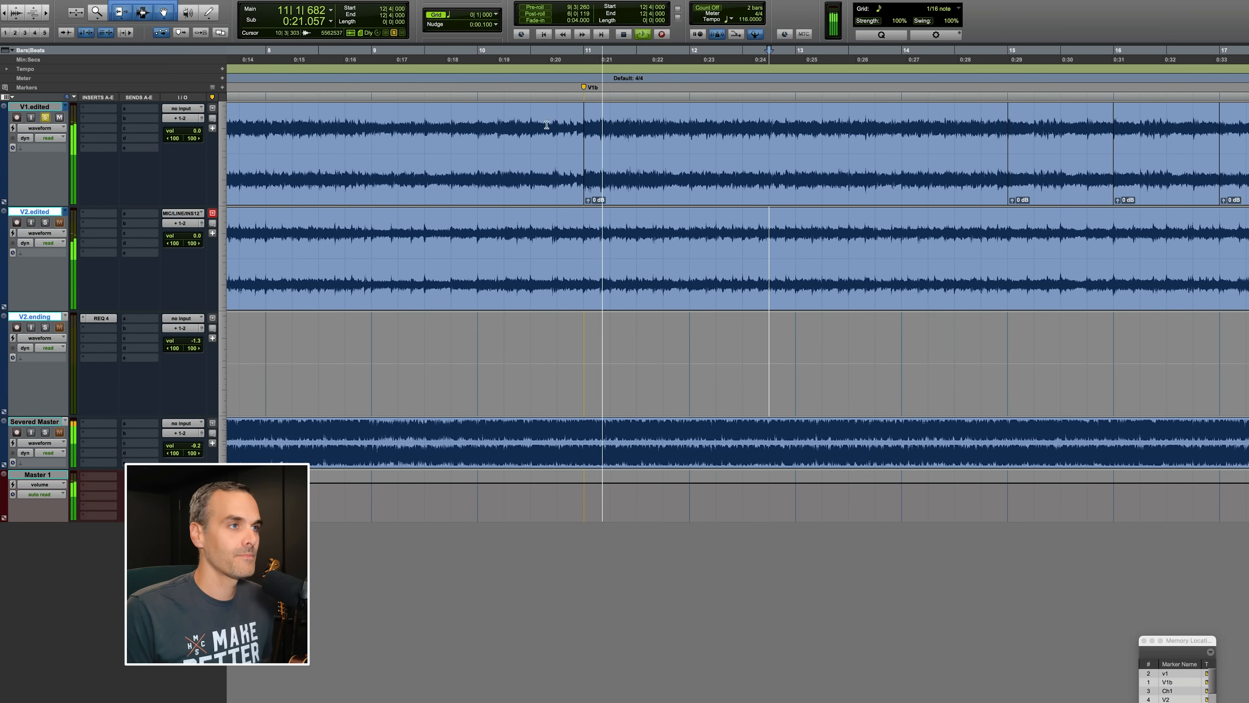
pyautogui.click(583, 126)
pyautogui.press('r')
pyautogui.press('r')
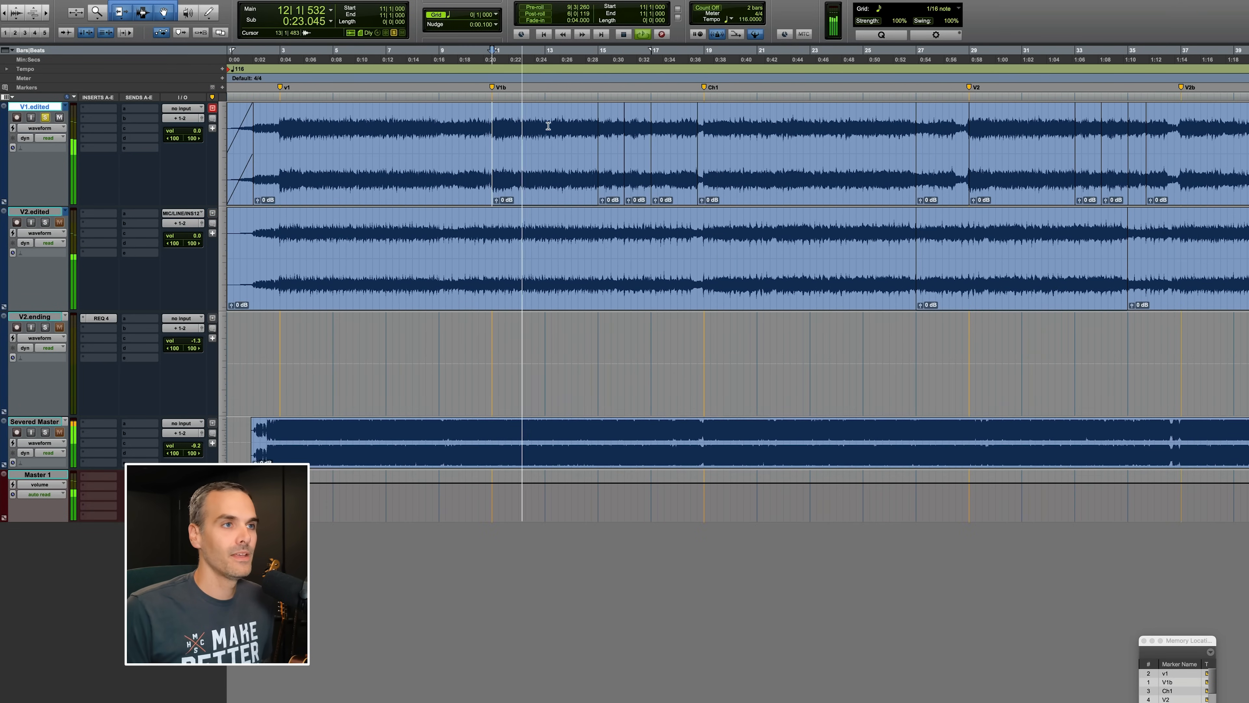
pyautogui.click(549, 126)
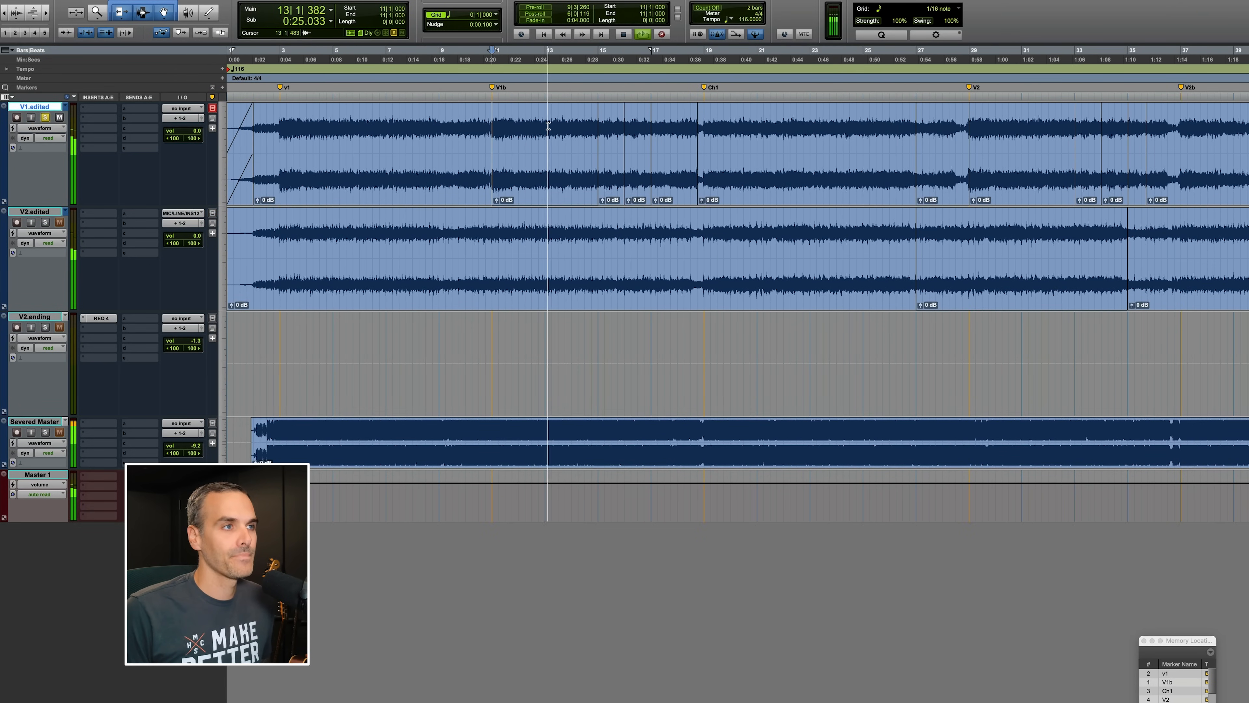
pyautogui.press('space')
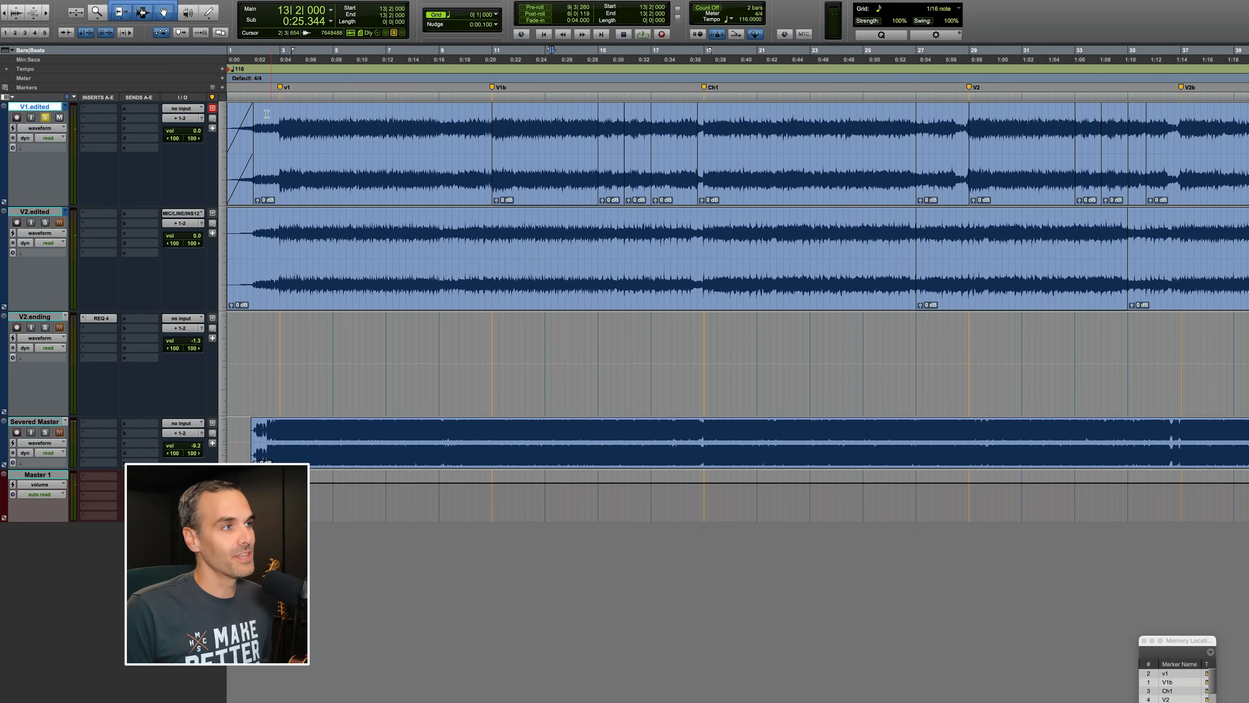
# Place the playhead at several points before the V1b marker and audition the V1.edited edits.
pyautogui.keyDown('shift'); pyautogui.click(392, 124); pyautogui.keyUp('shift')
pyautogui.moveTo(538, 122); pyautogui.dragTo(579, 124)
pyautogui.click(525, 120)
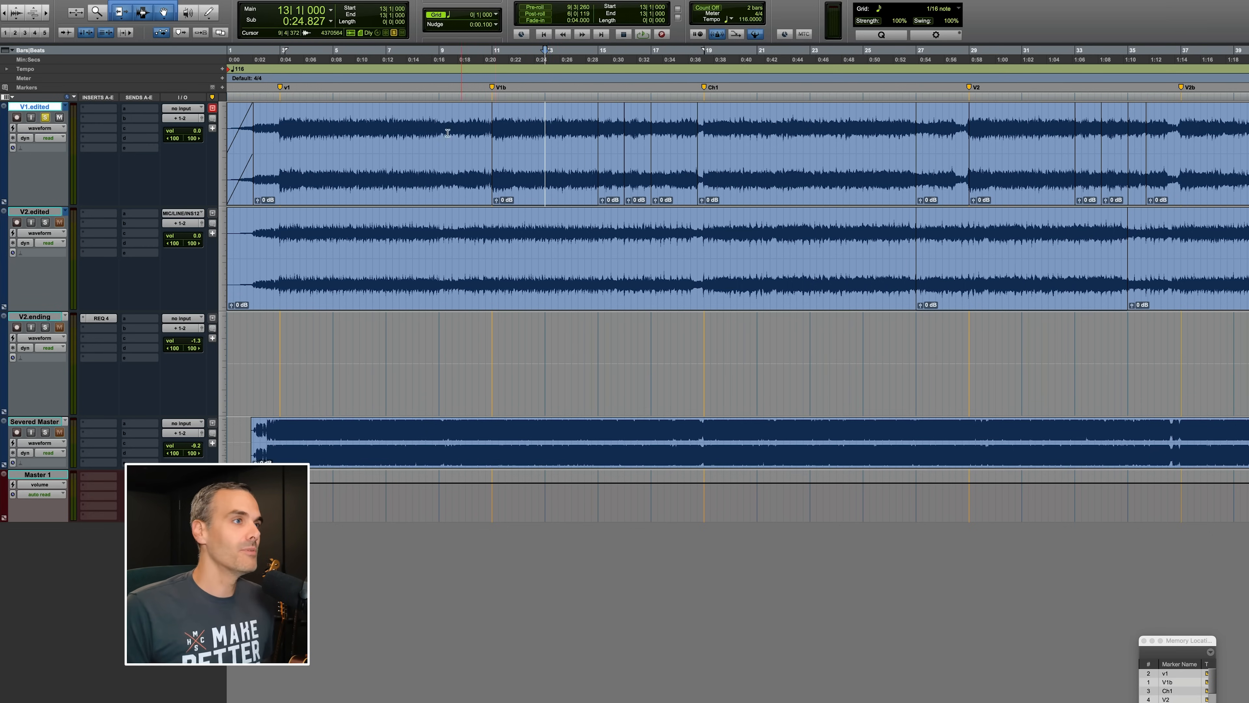
pyautogui.press('space')
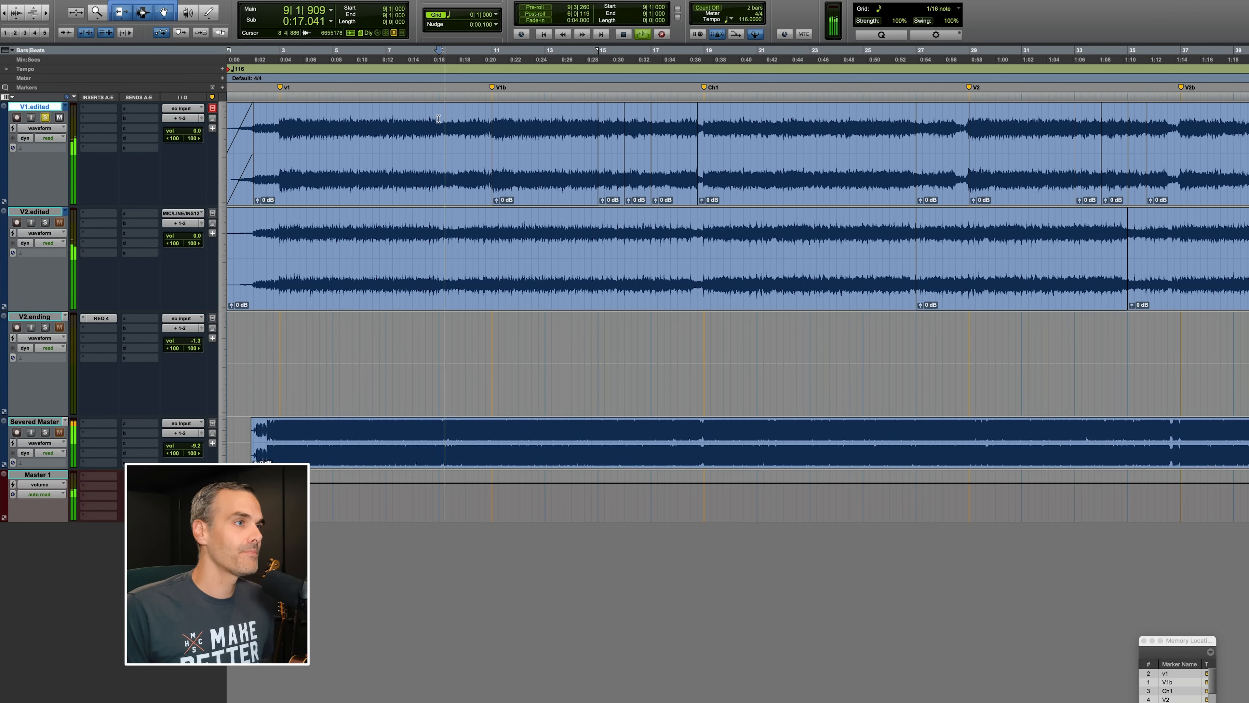
pyautogui.press('space')
pyautogui.click(582, 123)
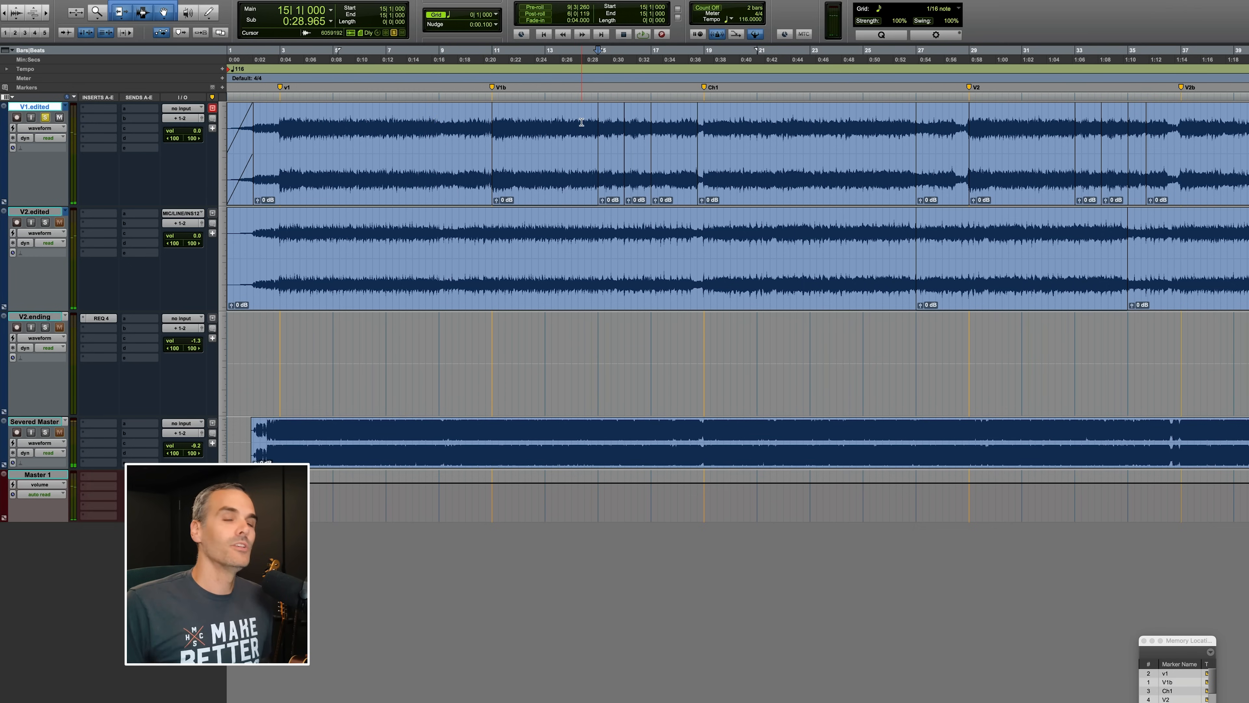
pyautogui.click(545, 115)
pyautogui.press('space')
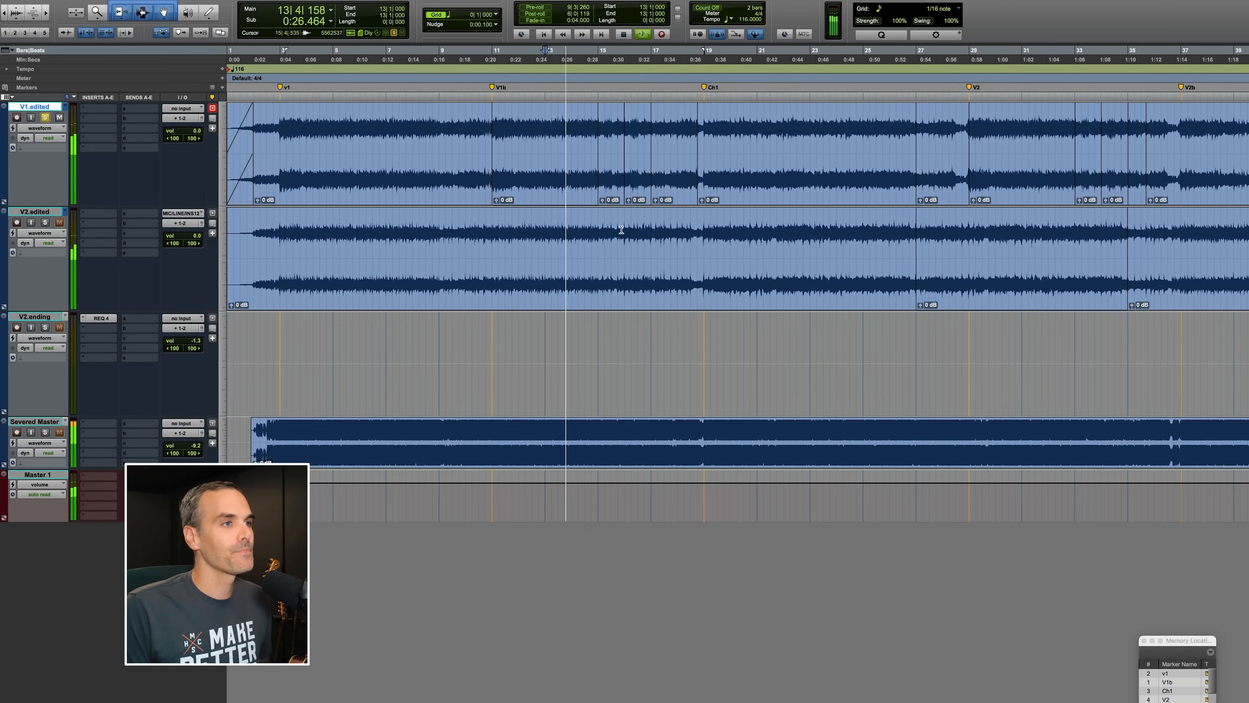
# Zoom in on the edits between the V1b and Ch1 markers and play them back.
pyautogui.press('super+bracketright')
pyautogui.press('super+bracketright')
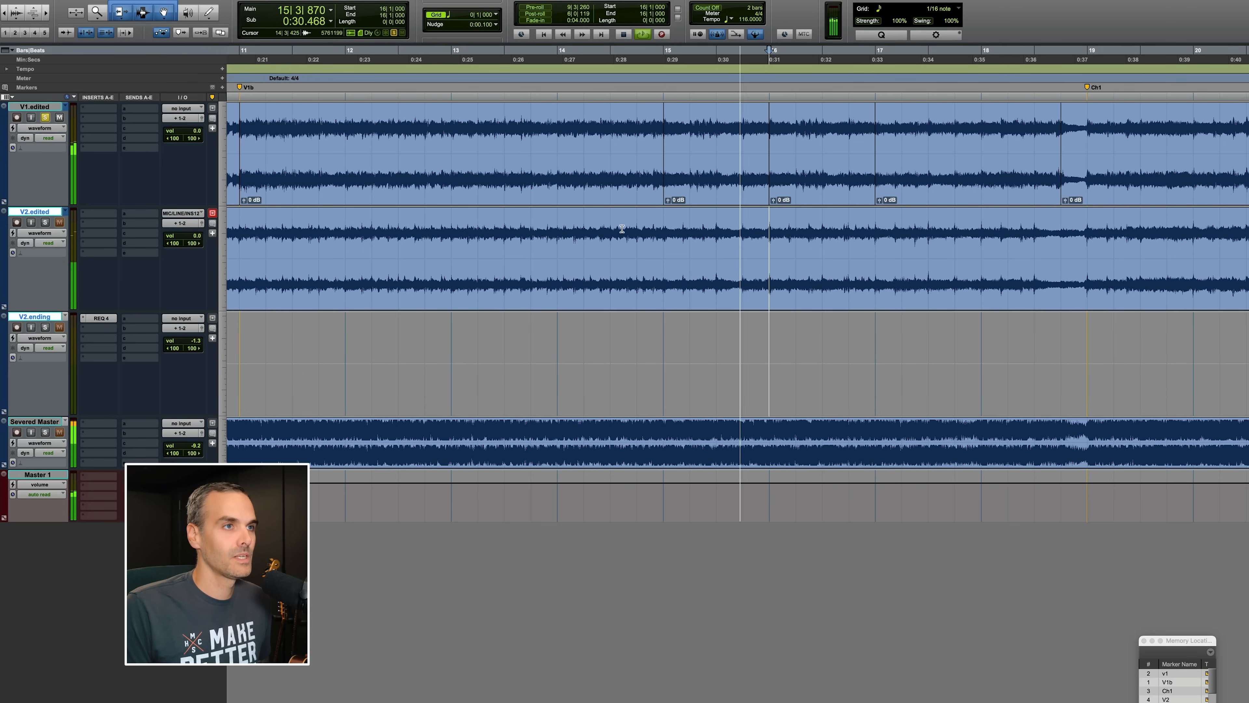
pyautogui.click(609, 118)
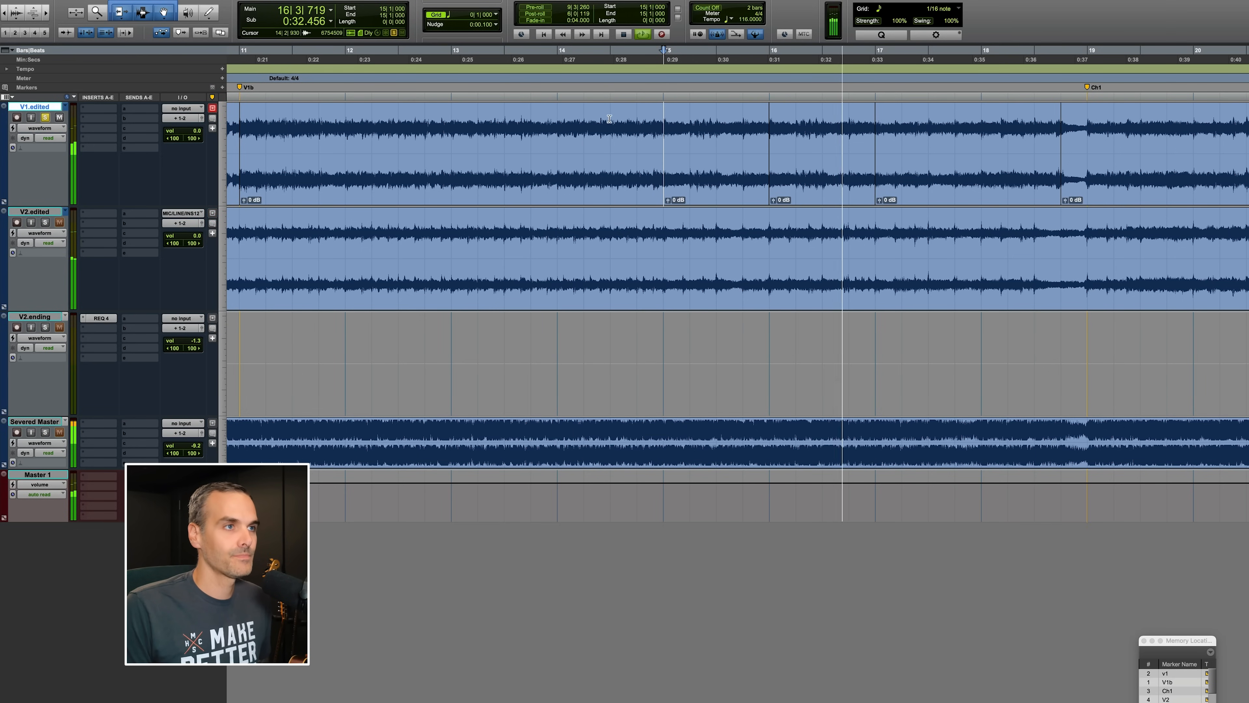
pyautogui.hscroll(2, 714, 167)
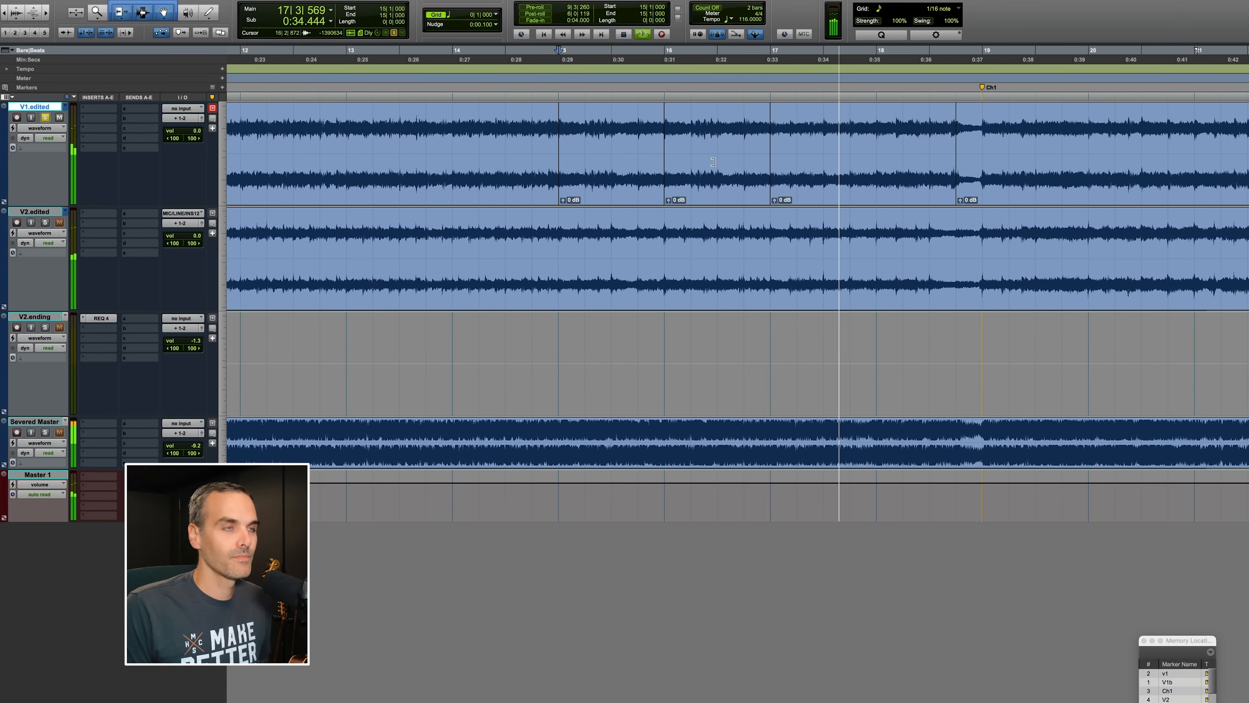
pyautogui.press('r')
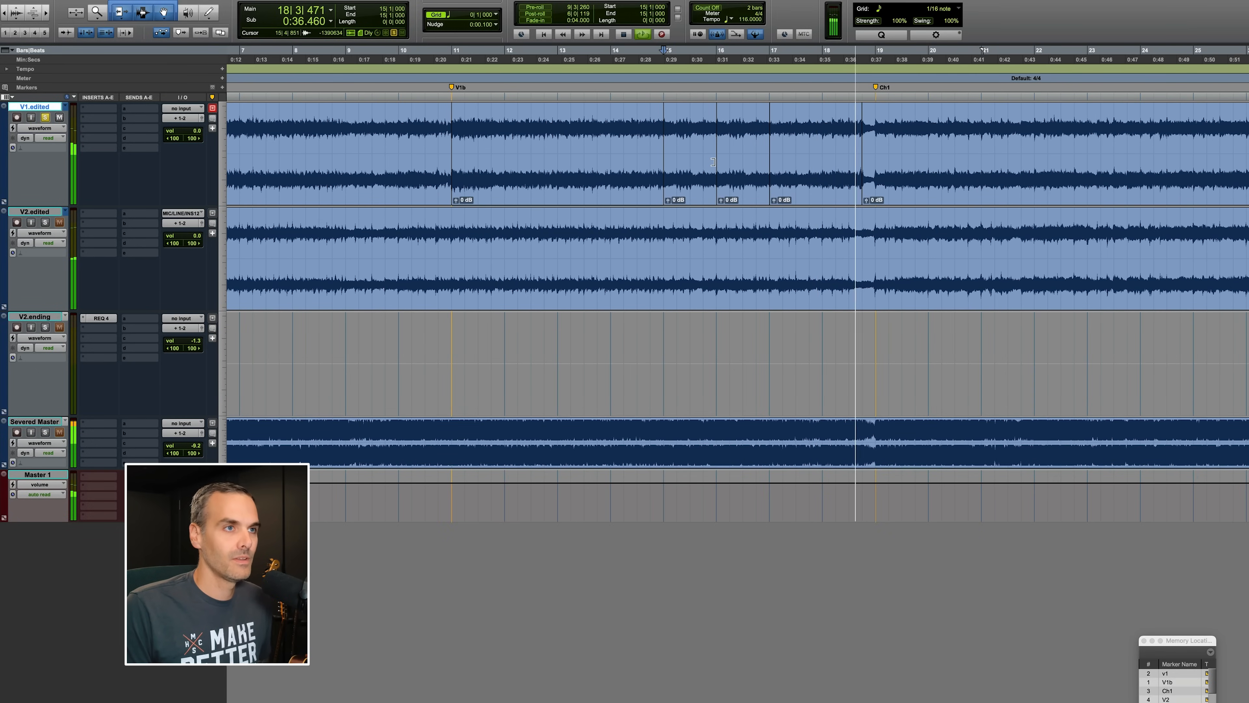
pyautogui.press('space')
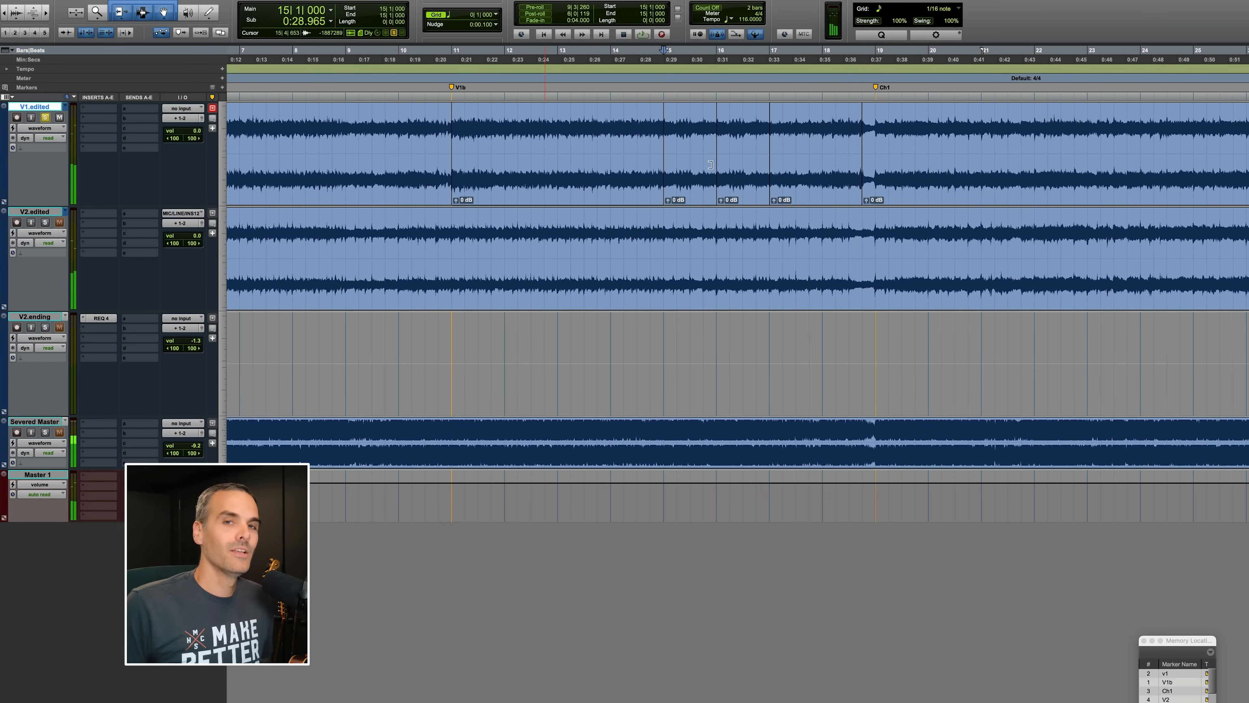
pyautogui.press('r')
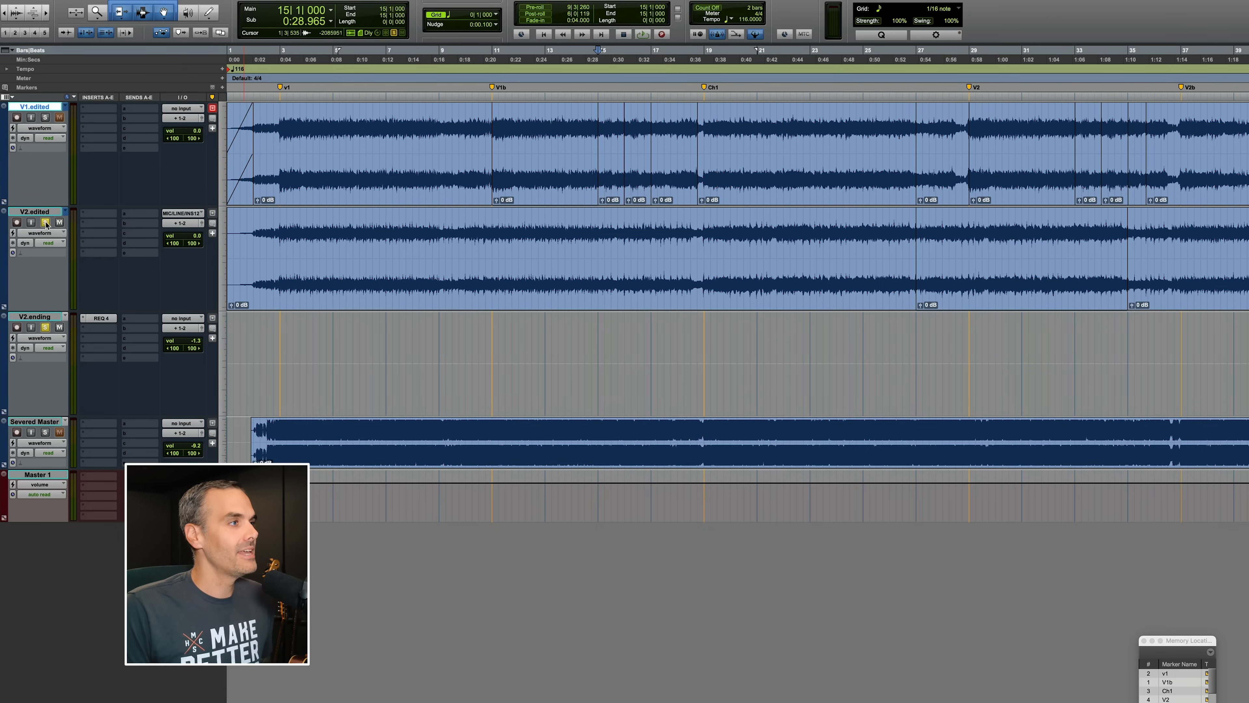
# Switch the second track's playlist to V2 and audition it around the V1b and Ch1 markers.
pyautogui.click(63, 214)
pyautogui.click(70, 209)
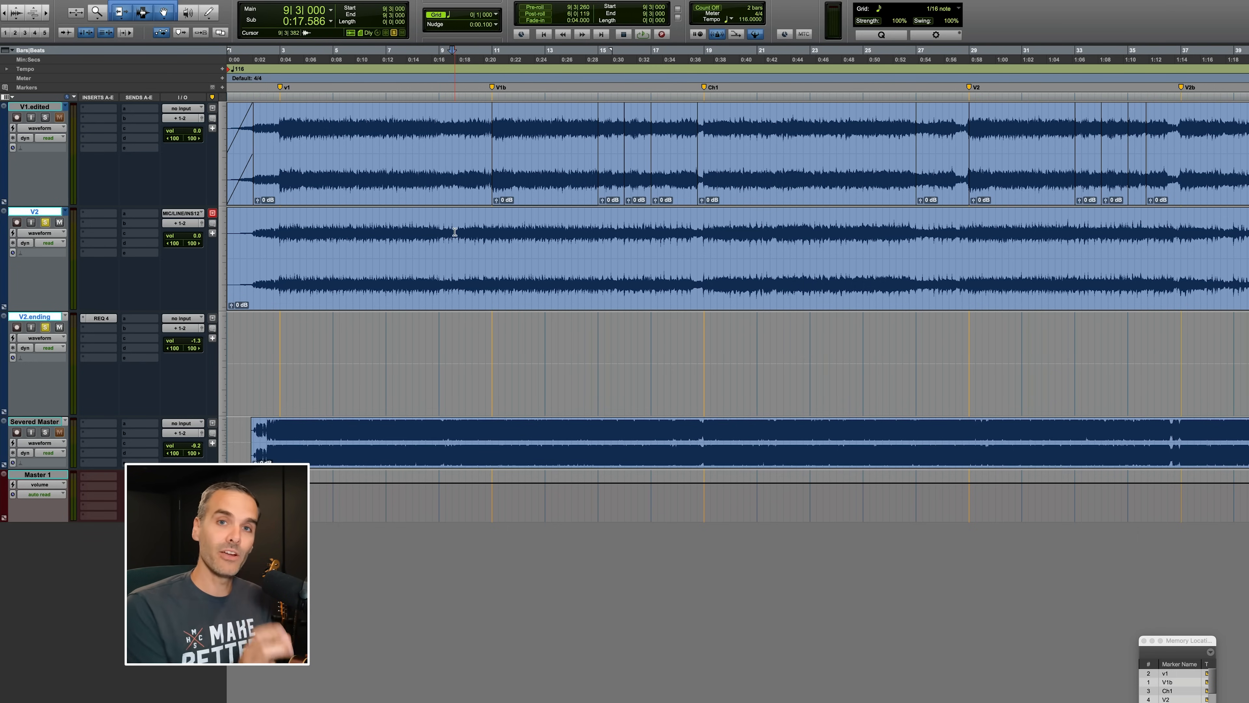
pyautogui.click(385, 235)
pyautogui.press('space')
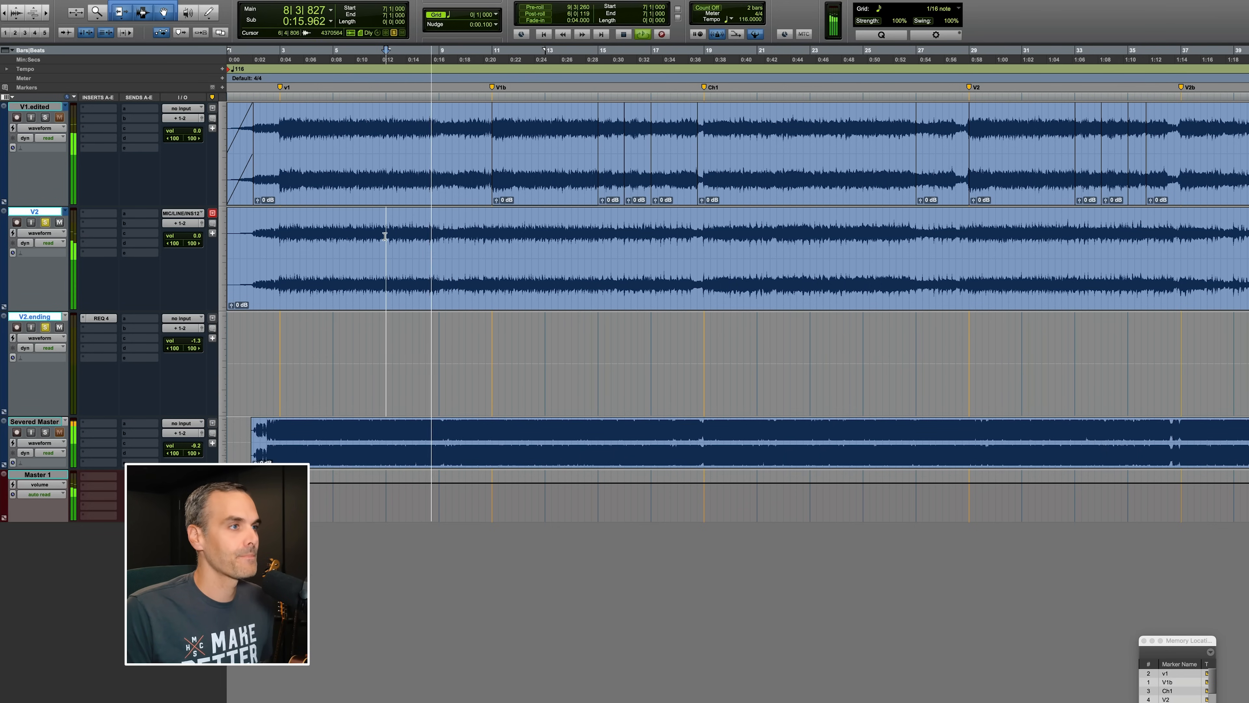
pyautogui.click(505, 229)
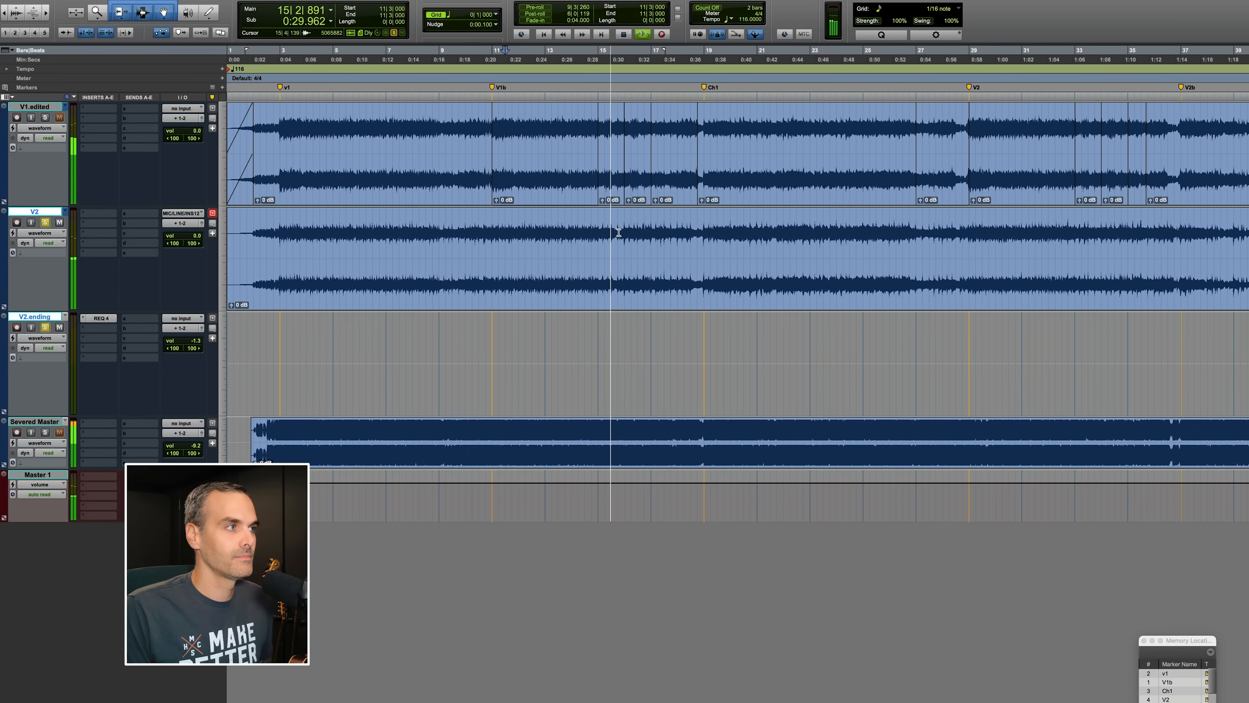
pyautogui.press('super+bracketright')
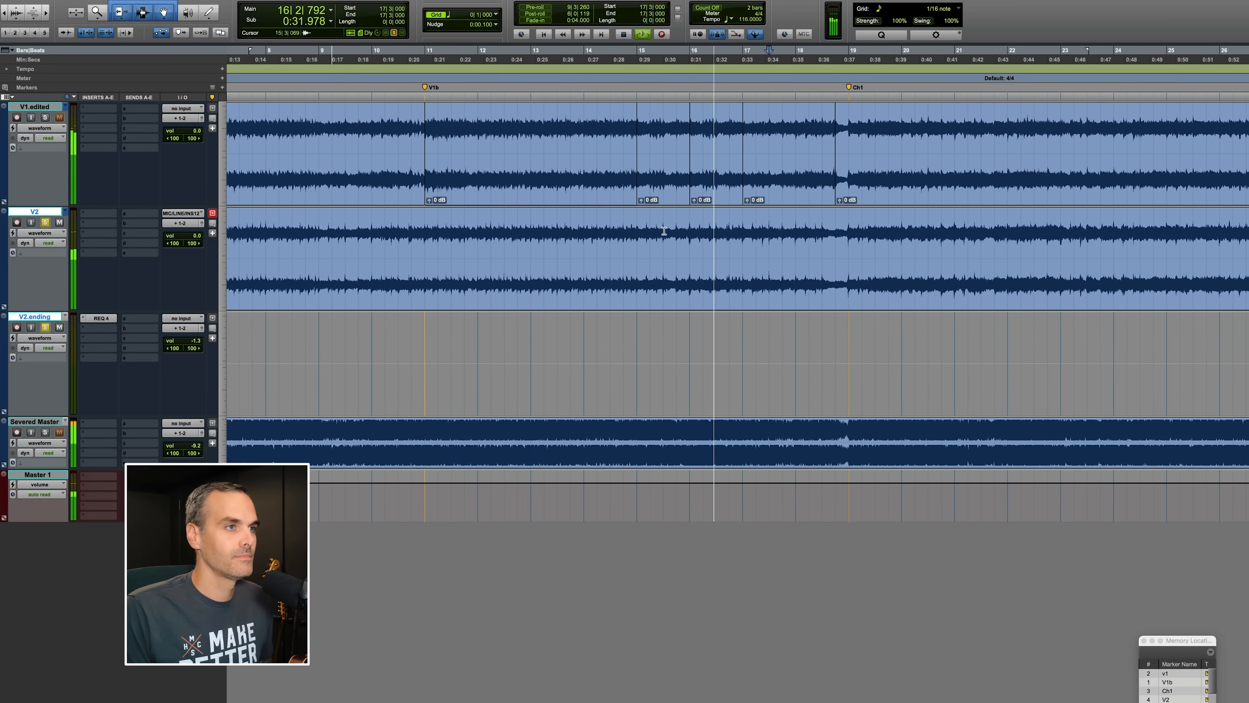
pyautogui.click(569, 228)
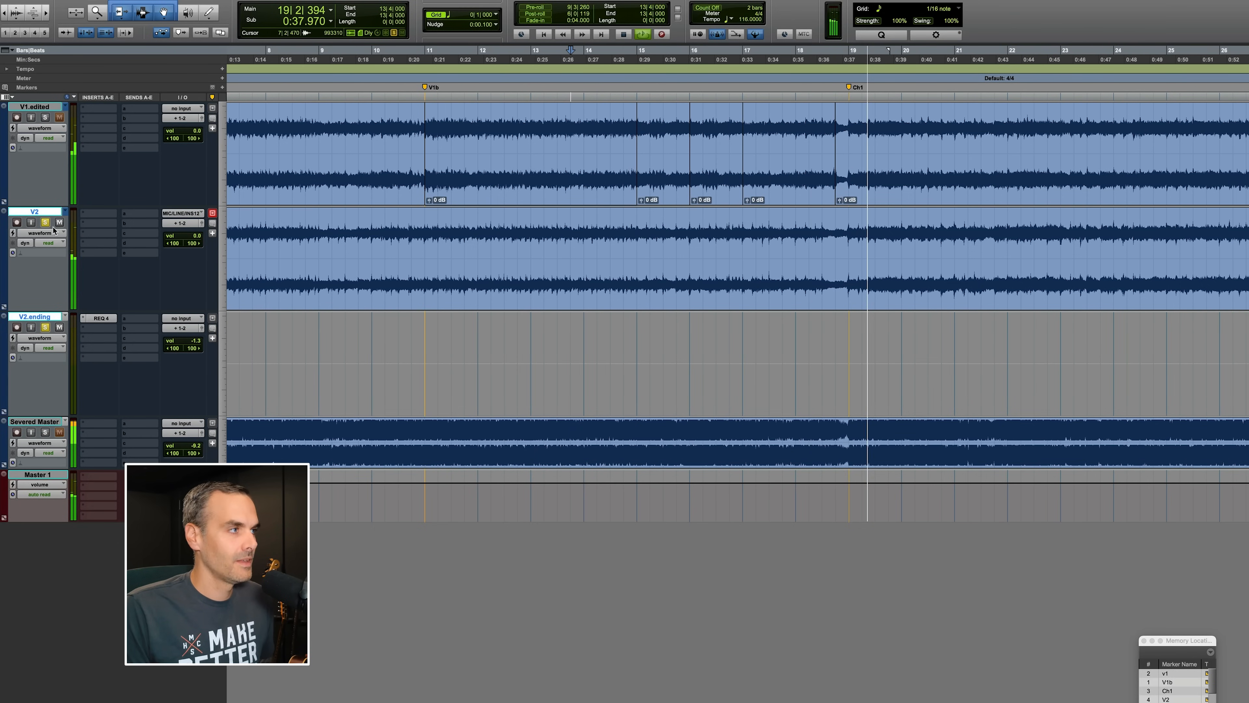
pyautogui.press('space')
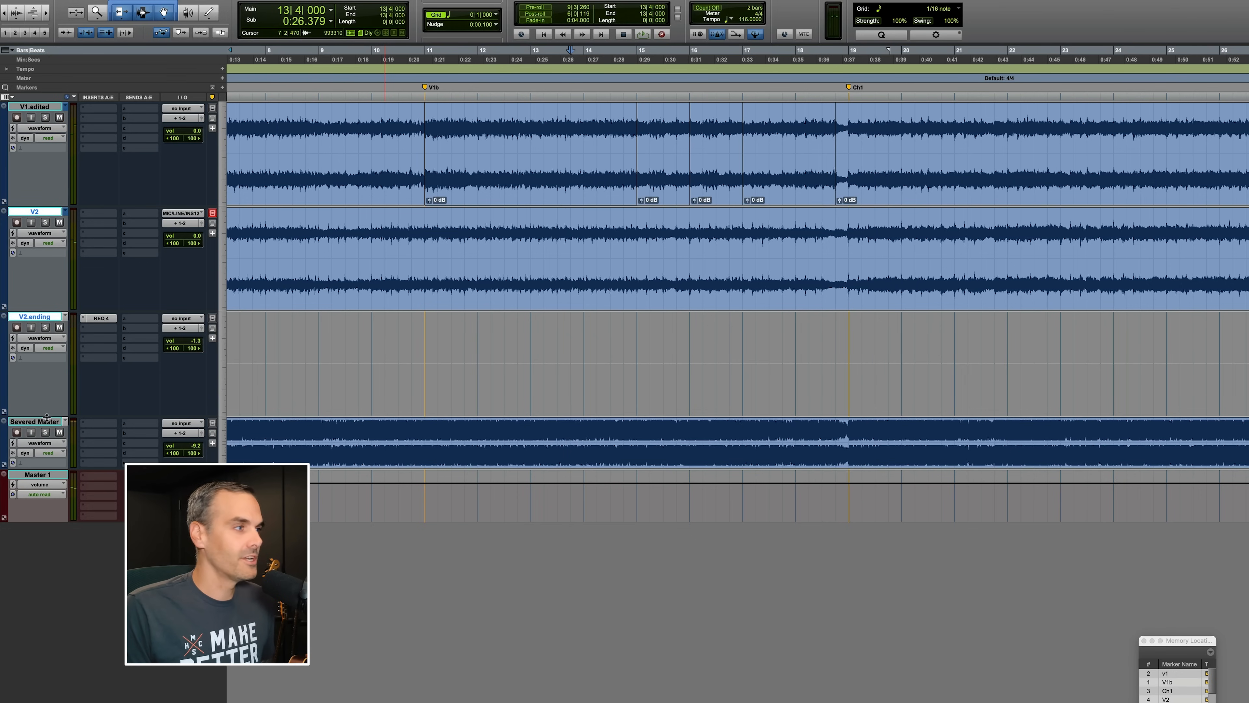
# Switch the second track's playlist back to V2.edited.
pyautogui.click(66, 212)
pyautogui.click(68, 221)
pyautogui.press('r')
pyautogui.press('r')
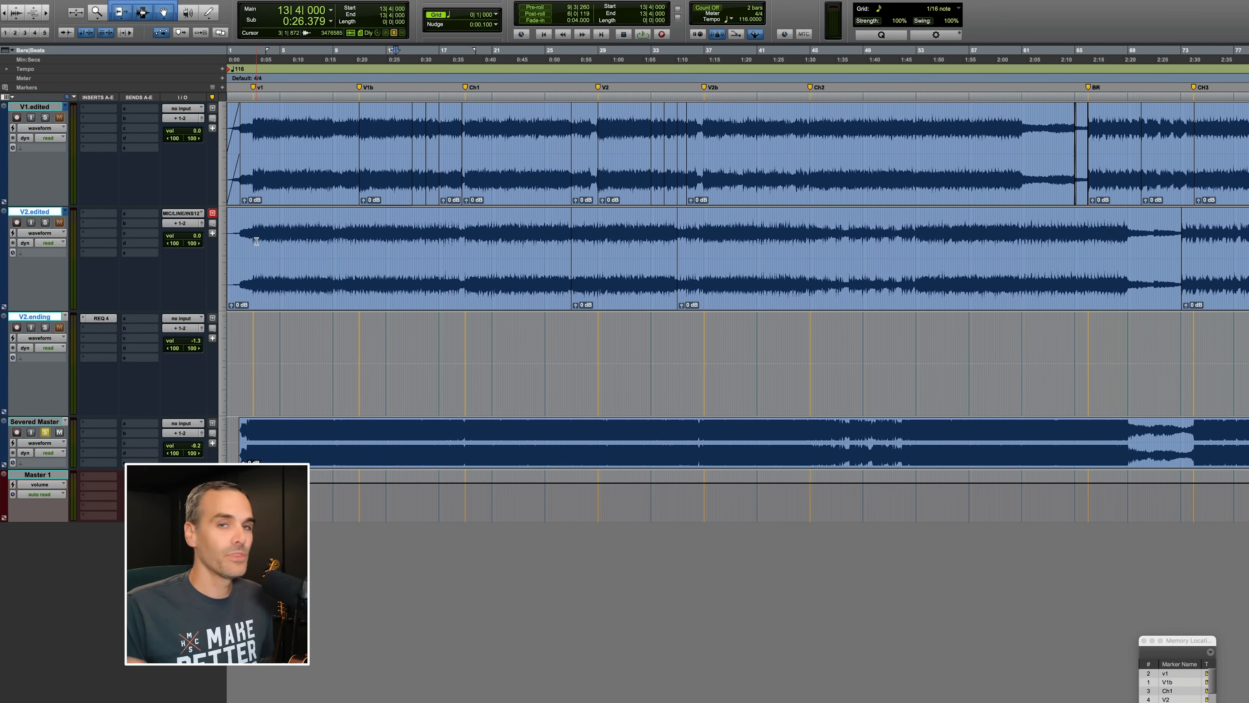
pyautogui.press('t')
pyautogui.press('t')
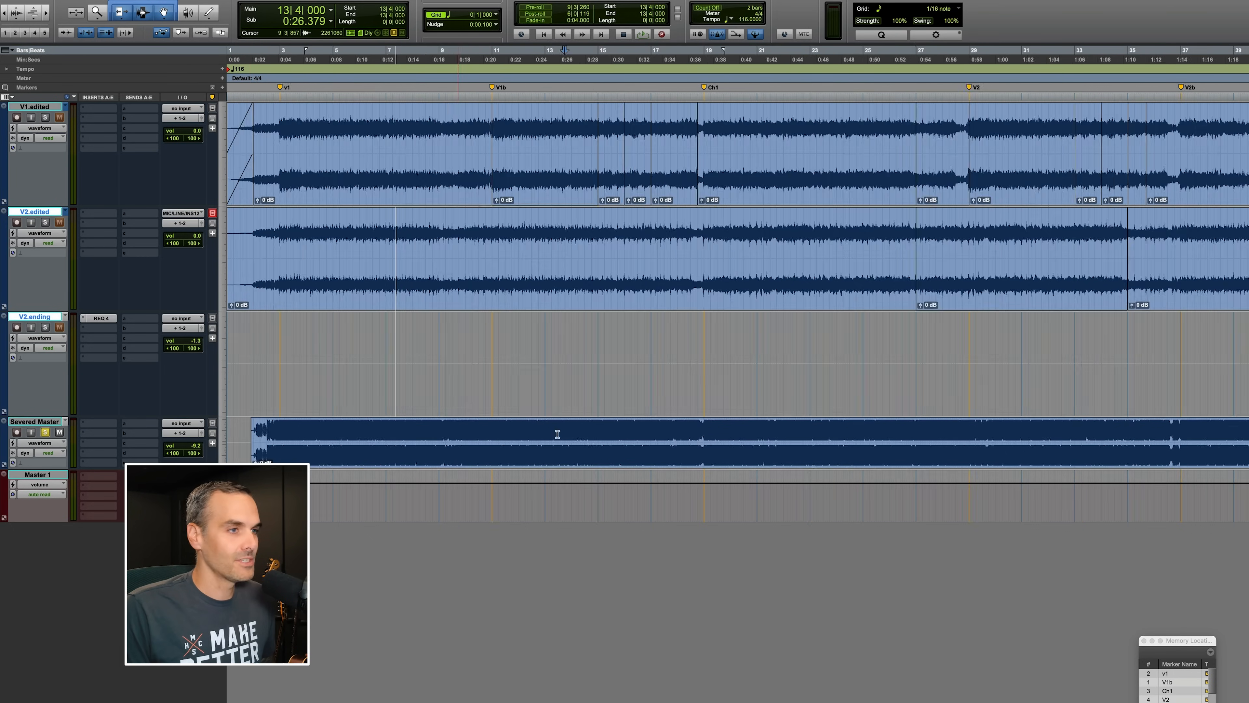
# Solo the Severed Master reference track and play it back around the Ch1 marker.
pyautogui.click(788, 433)
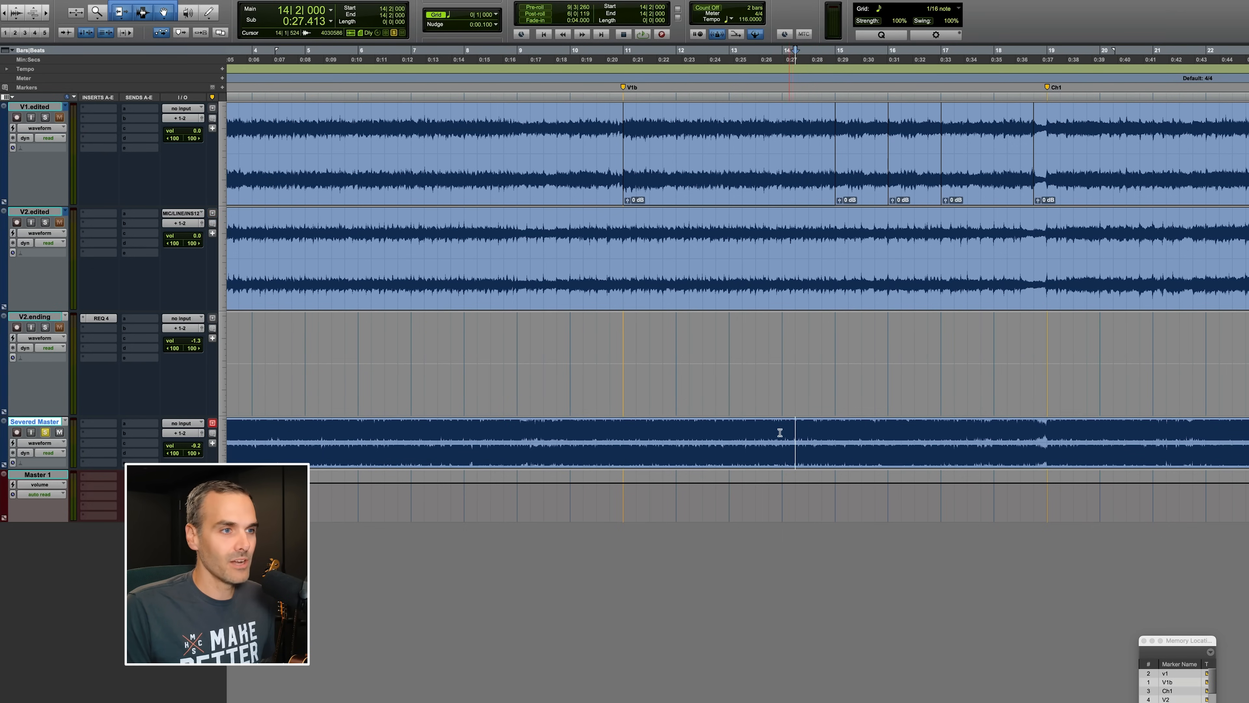
pyautogui.press('space')
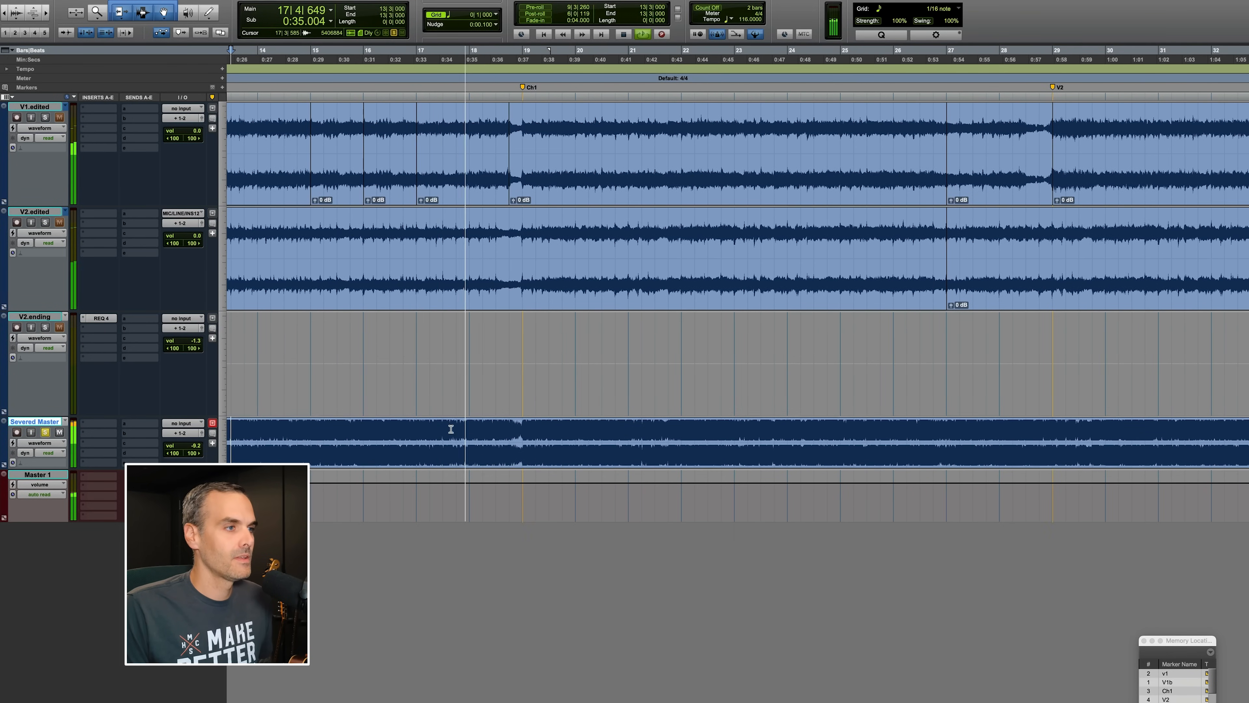
pyautogui.click(470, 423)
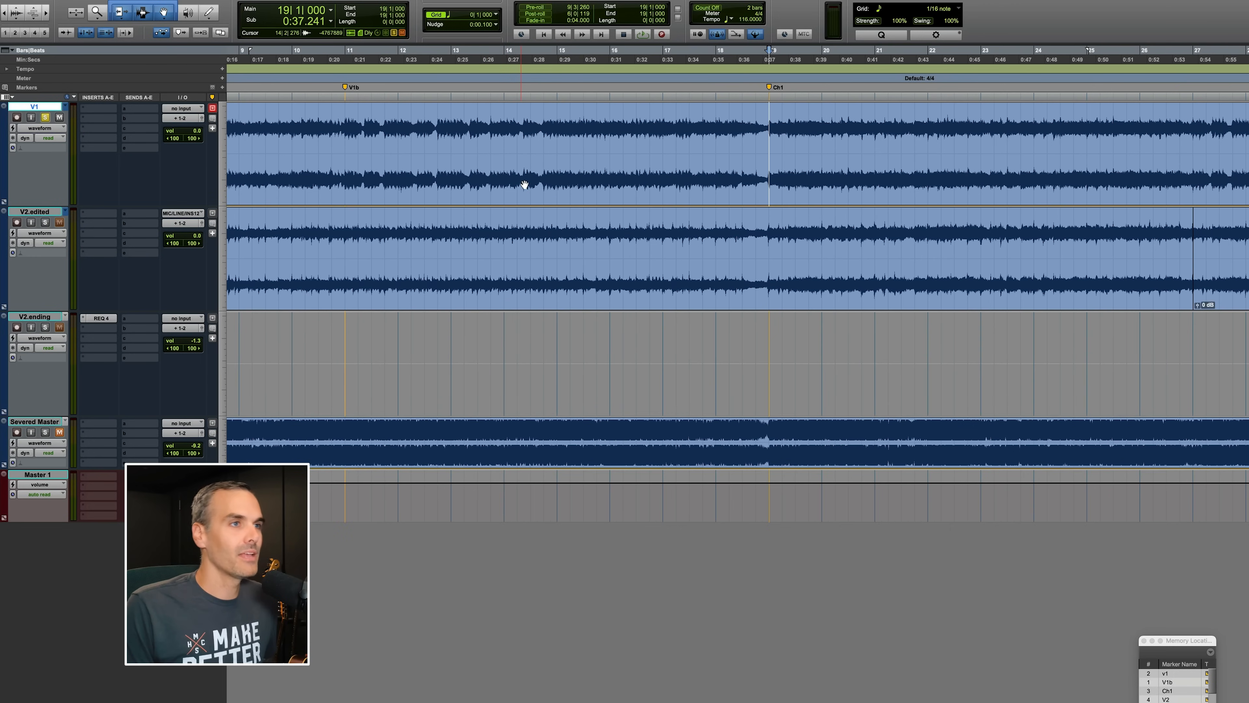
pyautogui.hscroll(5, 525, 184)
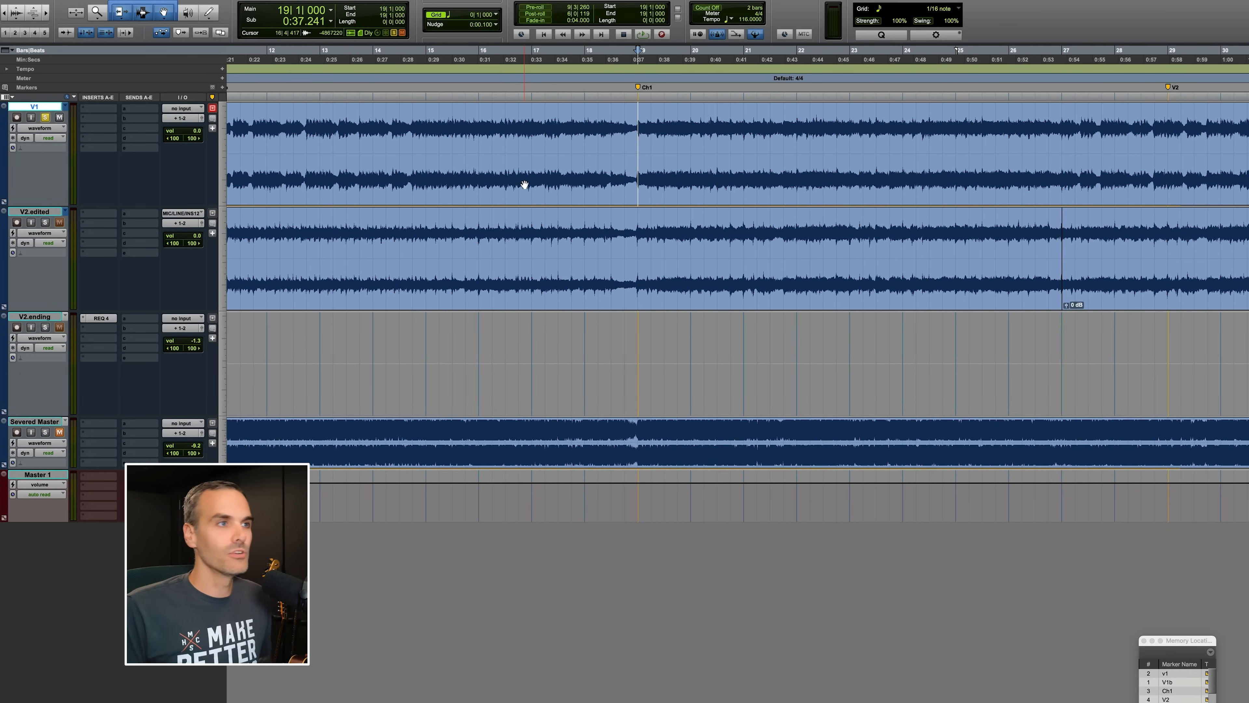
pyautogui.press('space')
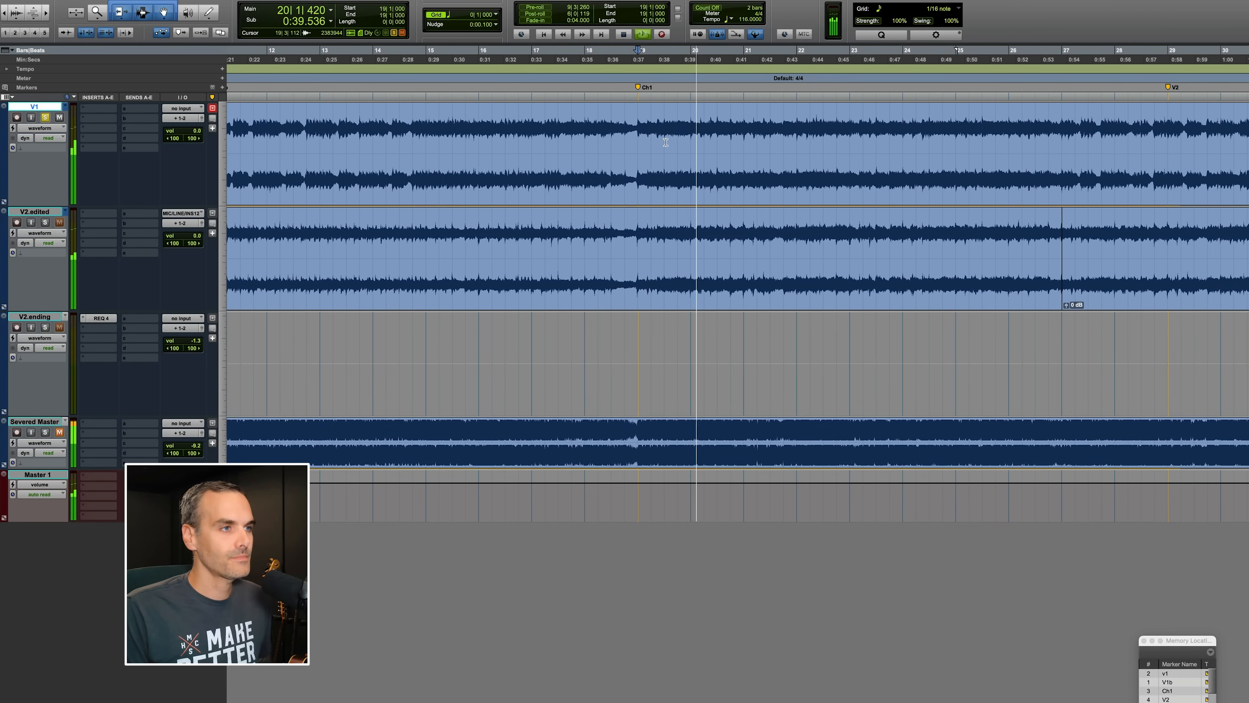
# Play the first track from bar 27, just before the V2 marker.
pyautogui.hscroll(10, 684, 167)
pyautogui.hscroll(2, 683, 170)
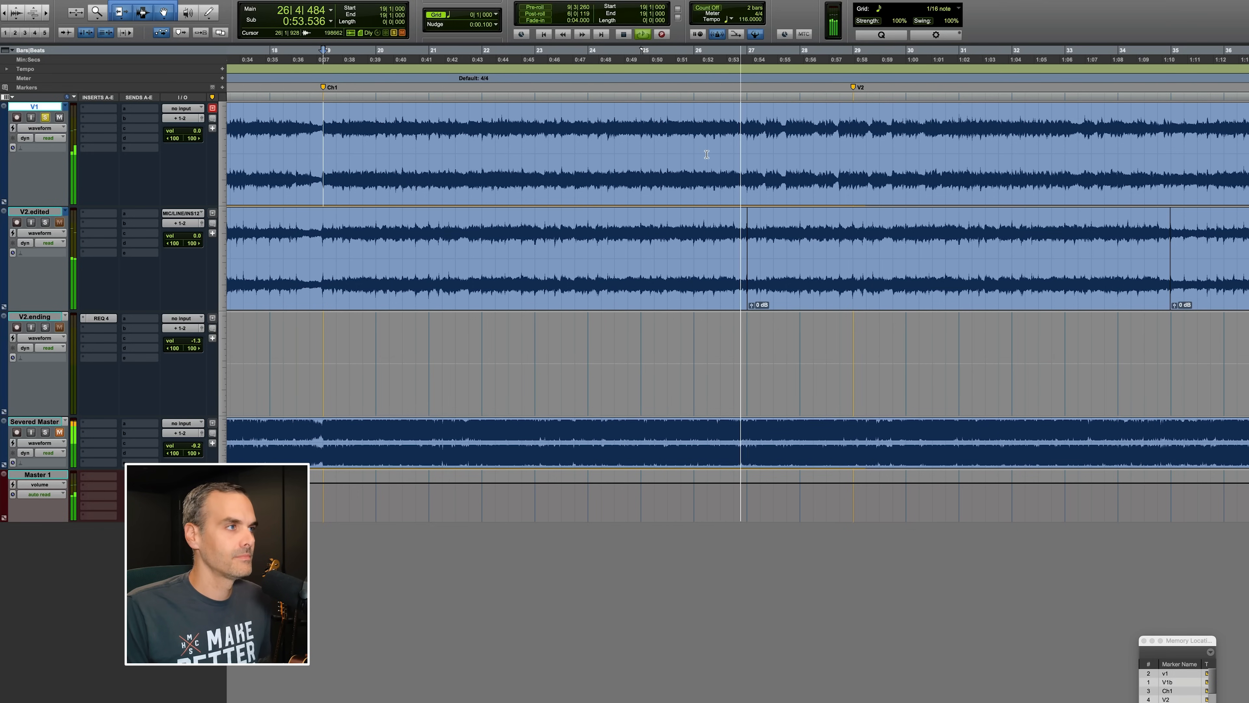
pyautogui.hscroll(4, 740, 154)
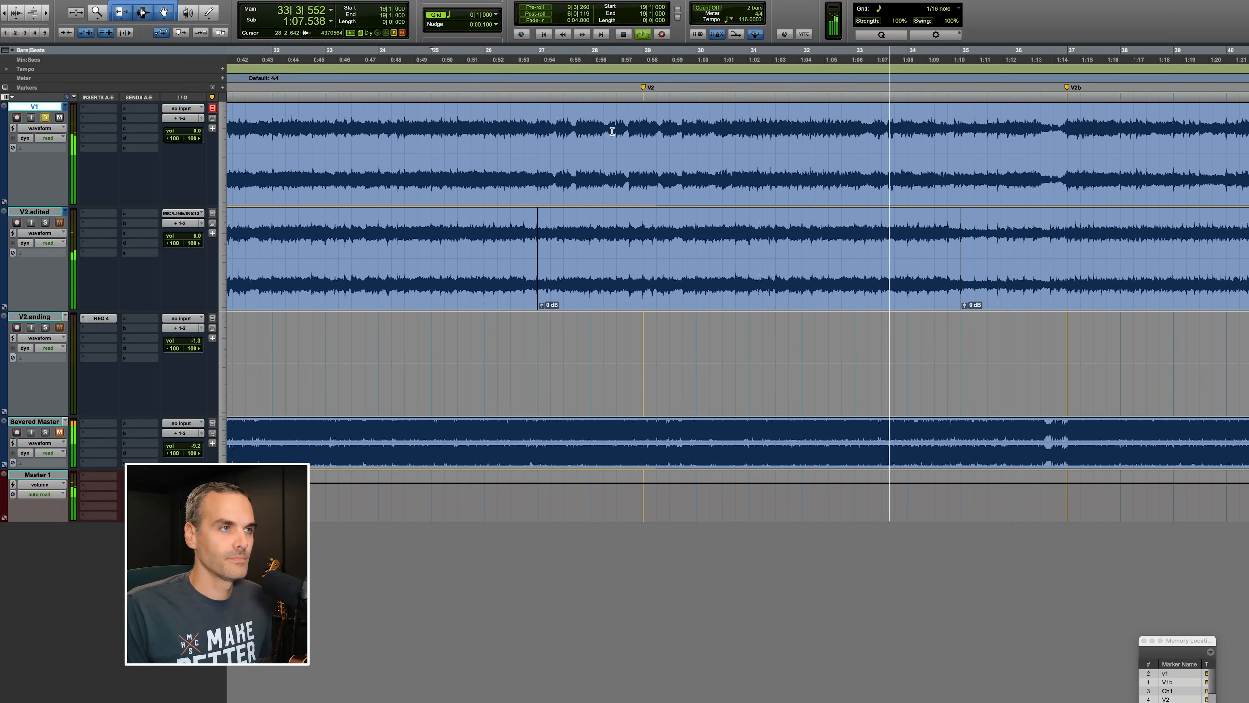
pyautogui.click(541, 119)
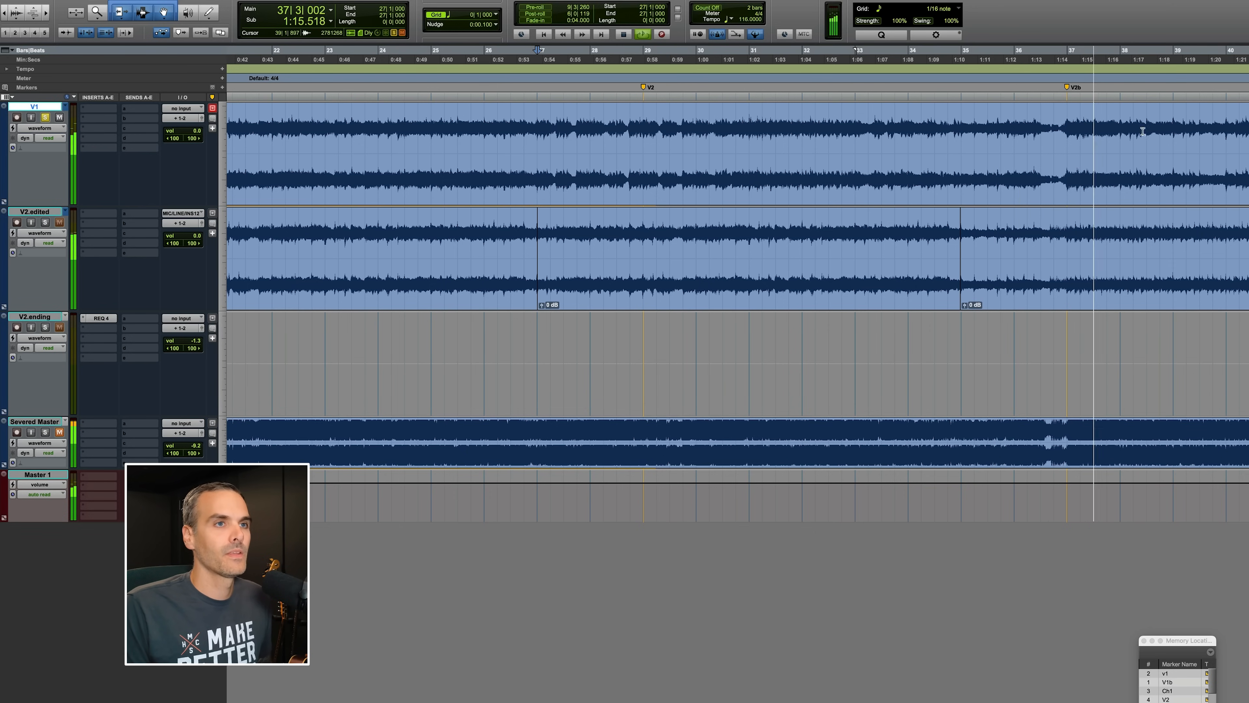
pyautogui.press('space')
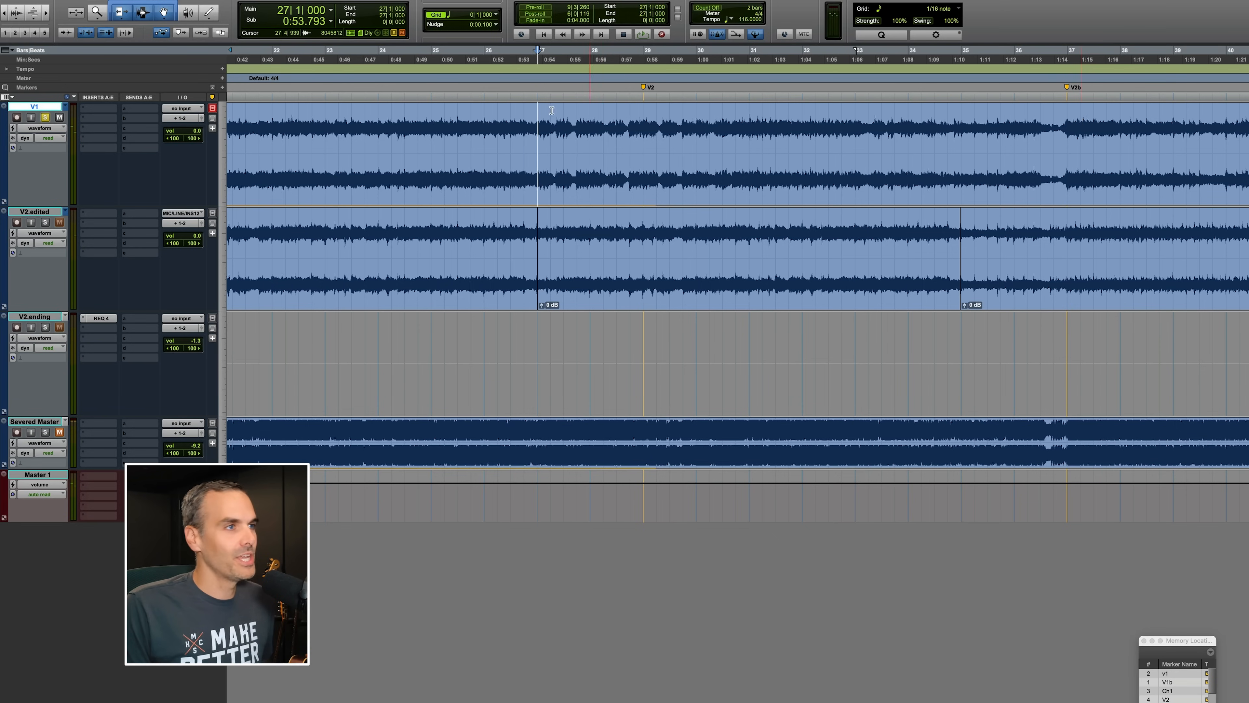
# Zoom in on the section between the Ch1 and V2 markers and play it back from bar 27.
pyautogui.press('r')
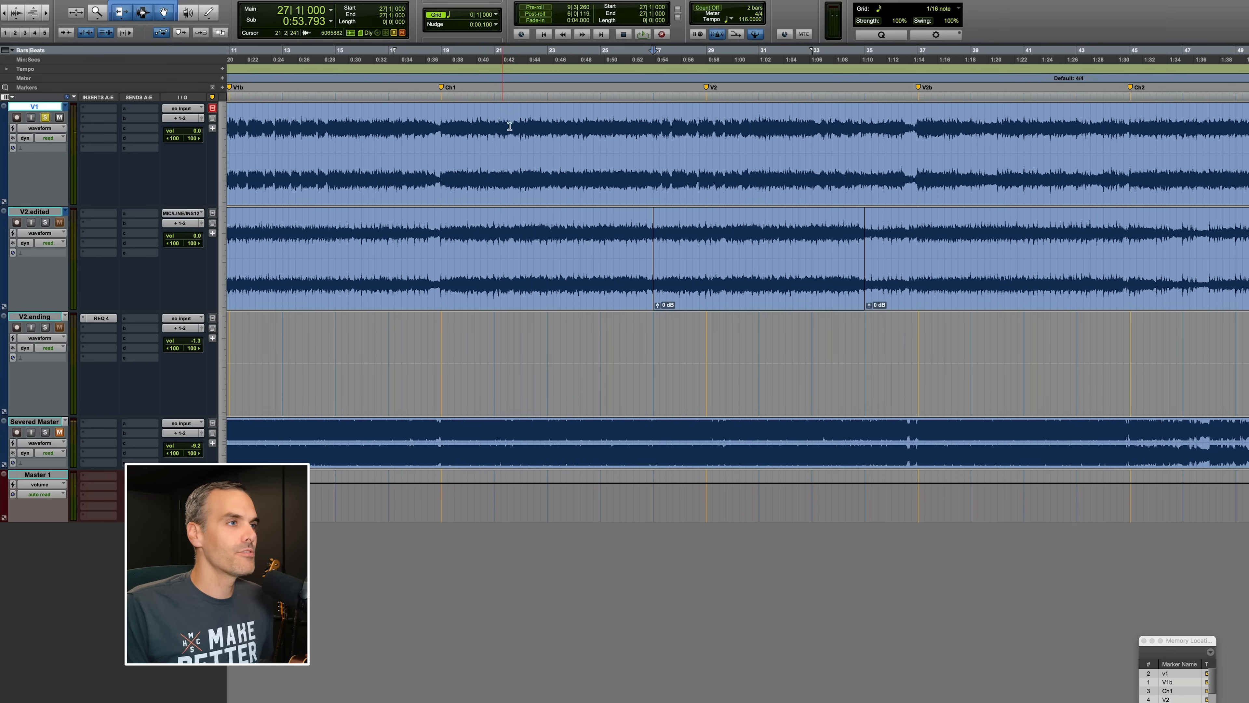
pyautogui.keyDown('shift'); pyautogui.click(437, 118); pyautogui.keyUp('shift')
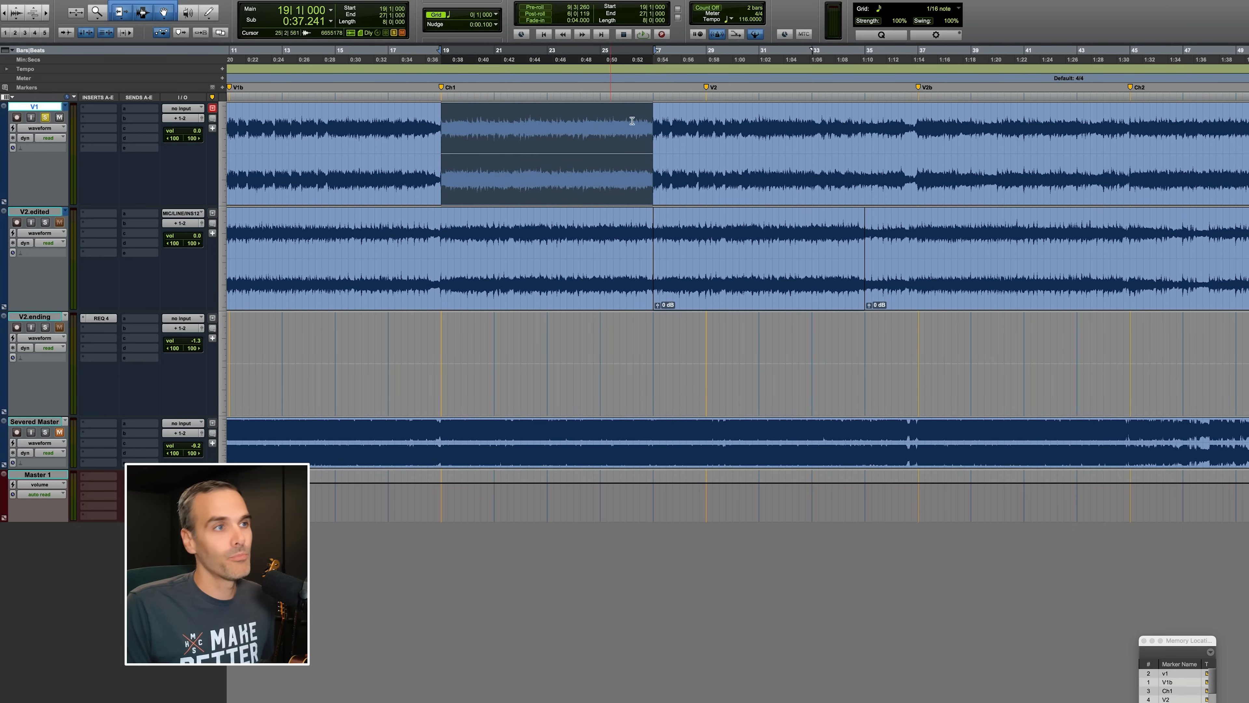
pyautogui.click(678, 123)
pyautogui.press('t')
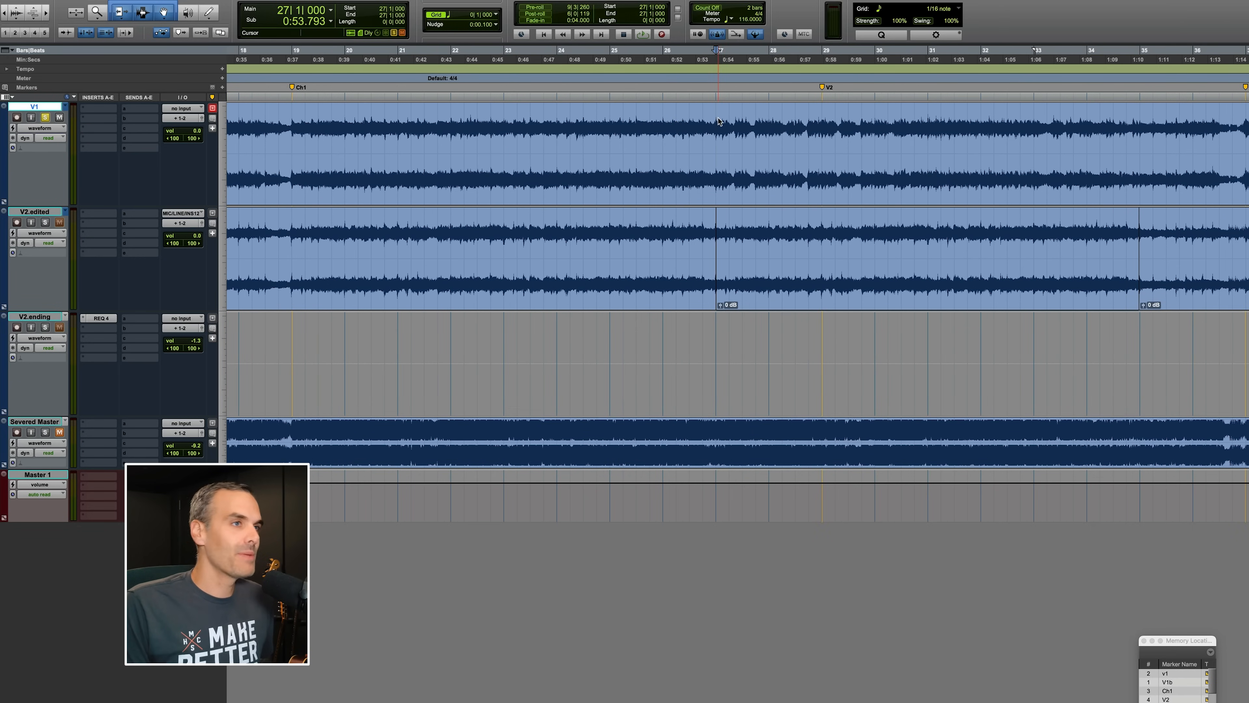
pyautogui.hscroll(10, 728, 125)
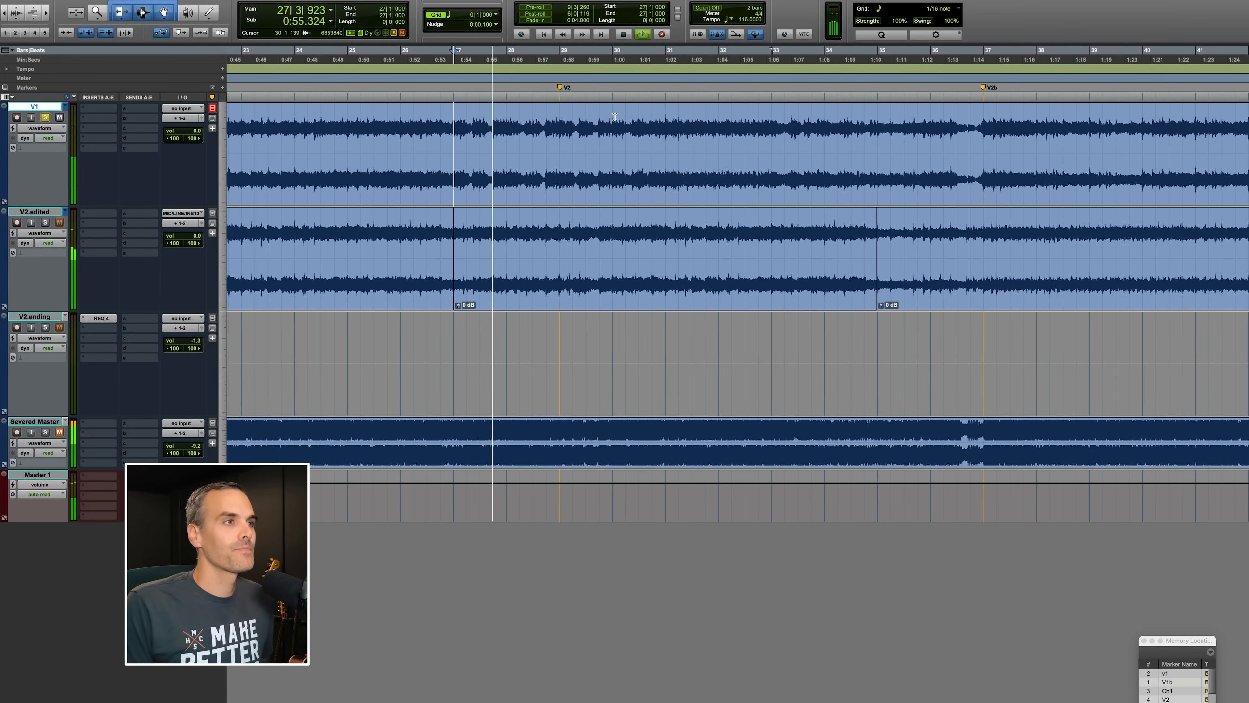
pyautogui.press('space')
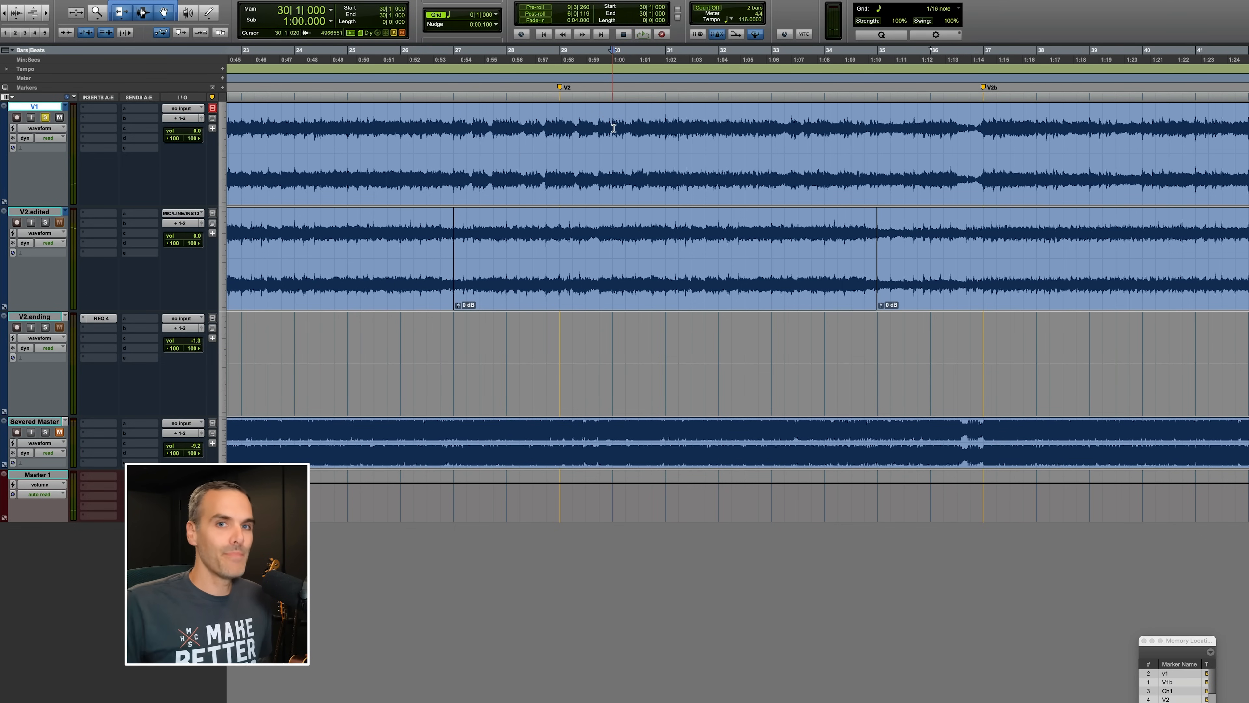
pyautogui.press('space')
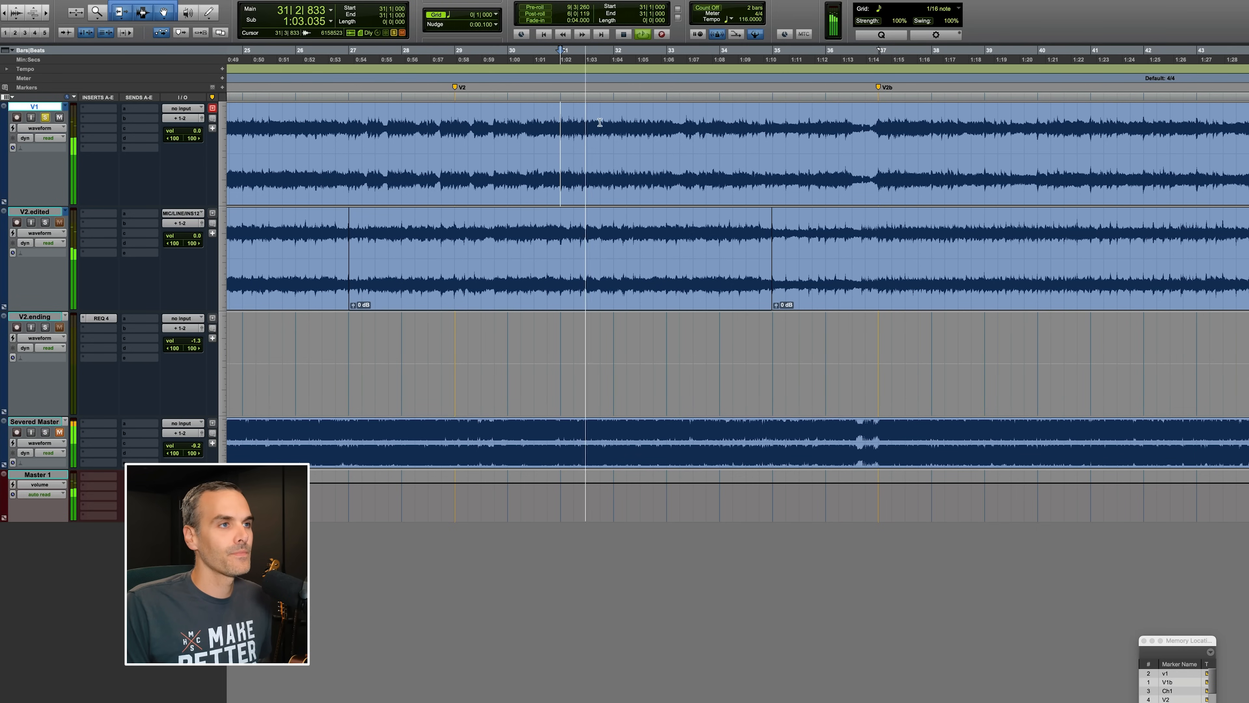
# Audition the V2 section from around bar 31 and return to the previous zoom level.
pyautogui.click(664, 122)
pyautogui.press('space')
pyautogui.press('space')
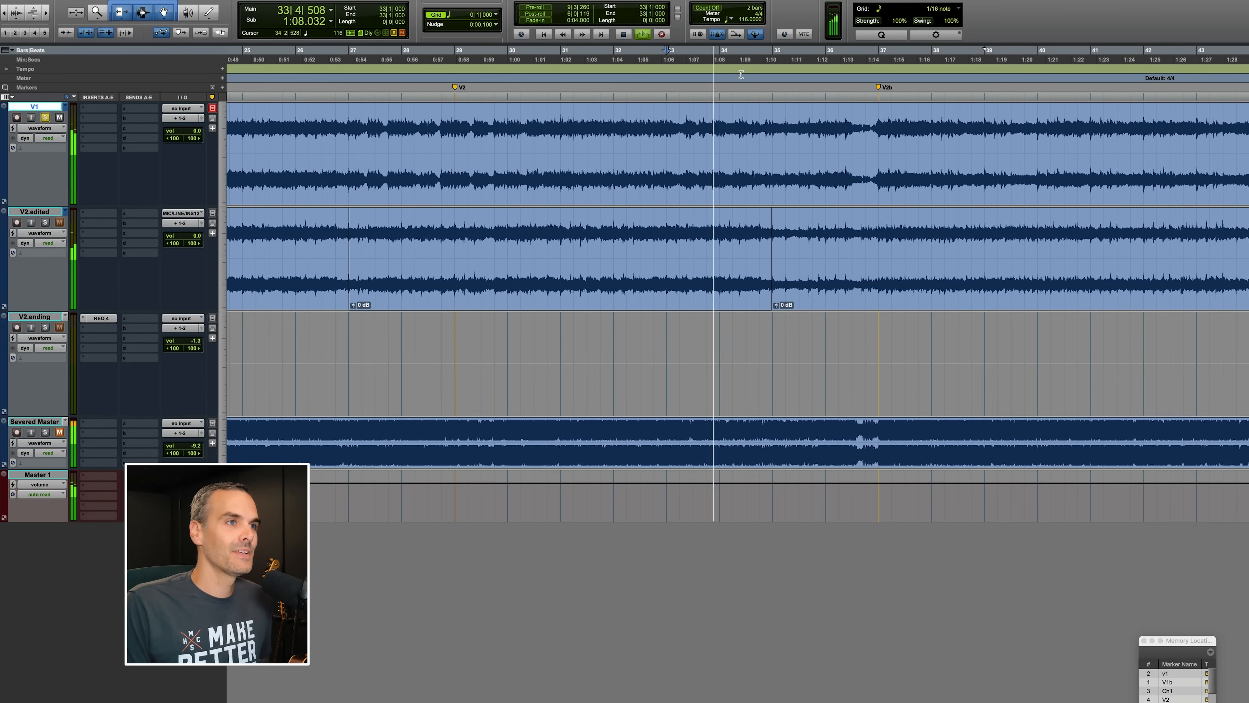
pyautogui.press('space')
pyautogui.press('super+bracketleft')
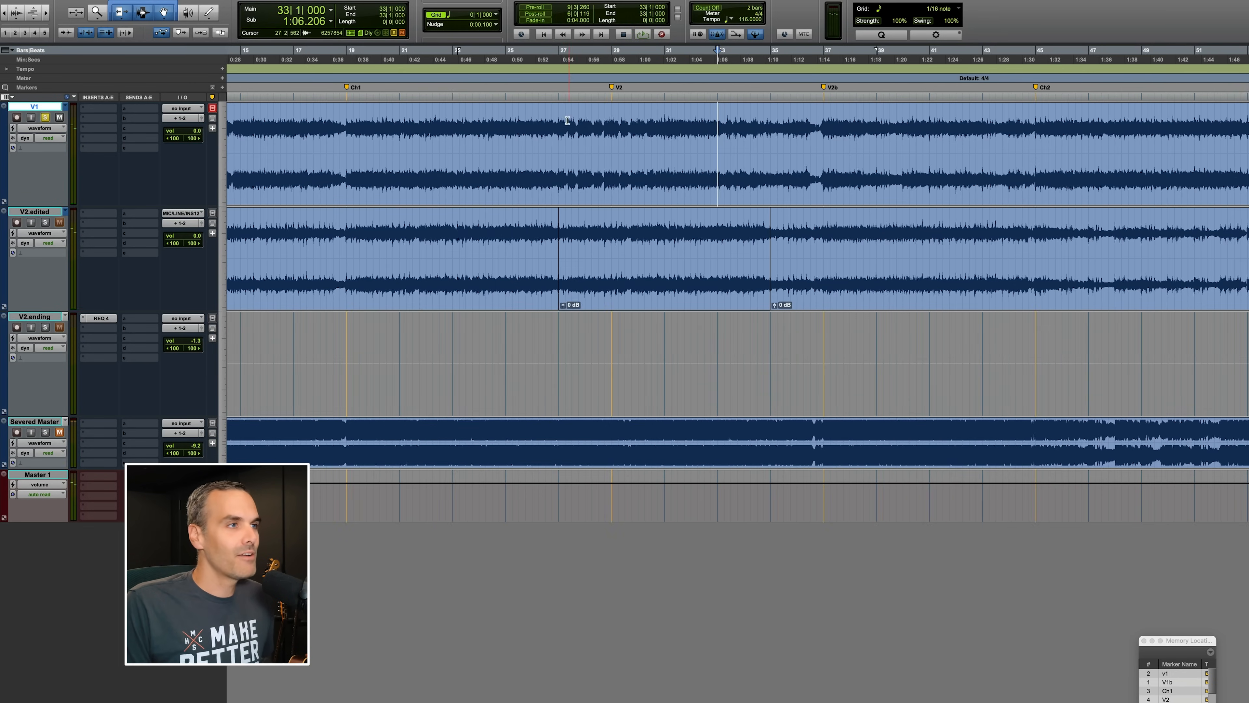
# Mark ranges on the first track between bar 27 and the V2 marker to inspect that passage.
pyautogui.moveTo(558, 118); pyautogui.dragTo(684, 121)
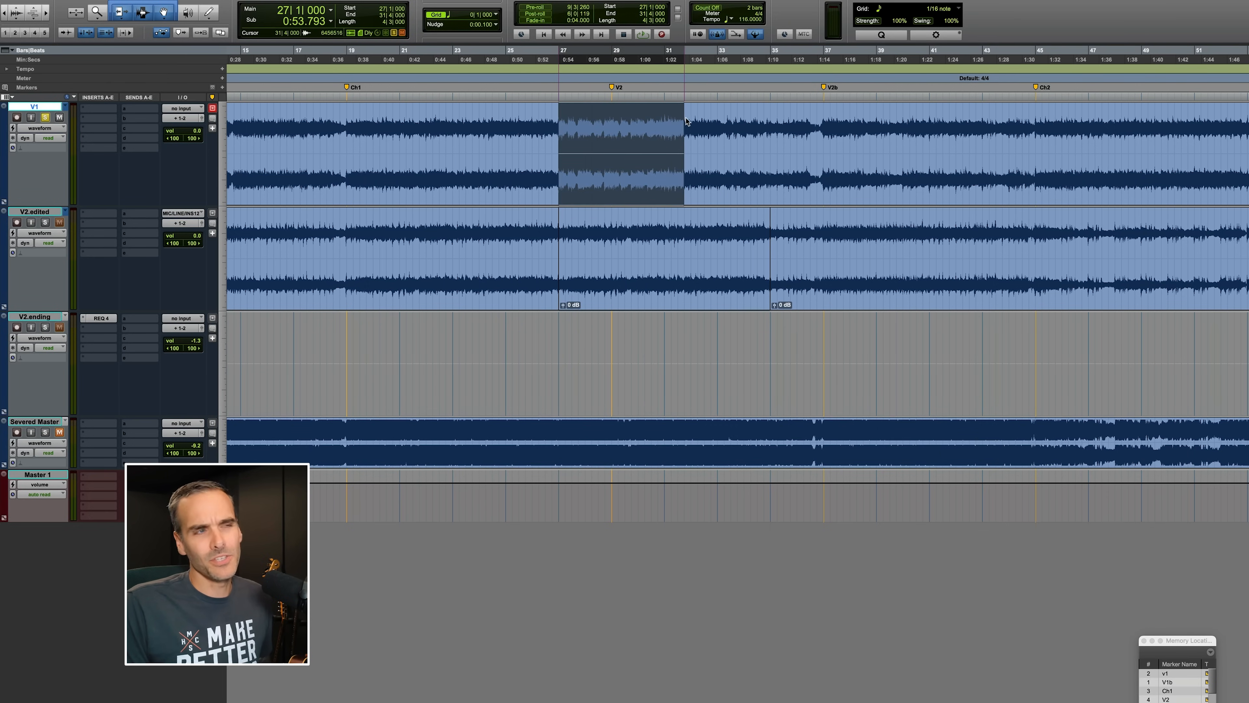
pyautogui.click(566, 120)
pyautogui.moveTo(559, 119); pyautogui.dragTo(684, 123)
pyautogui.click(681, 124)
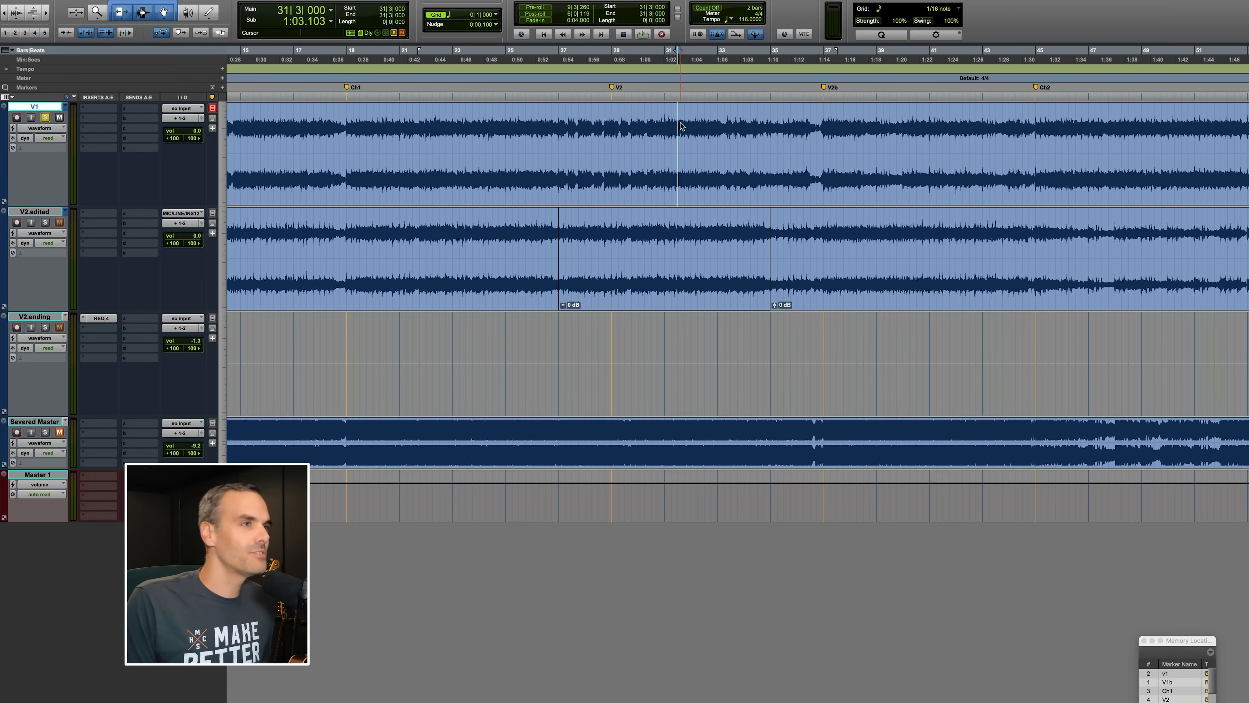
pyautogui.moveTo(564, 123); pyautogui.dragTo(618, 126)
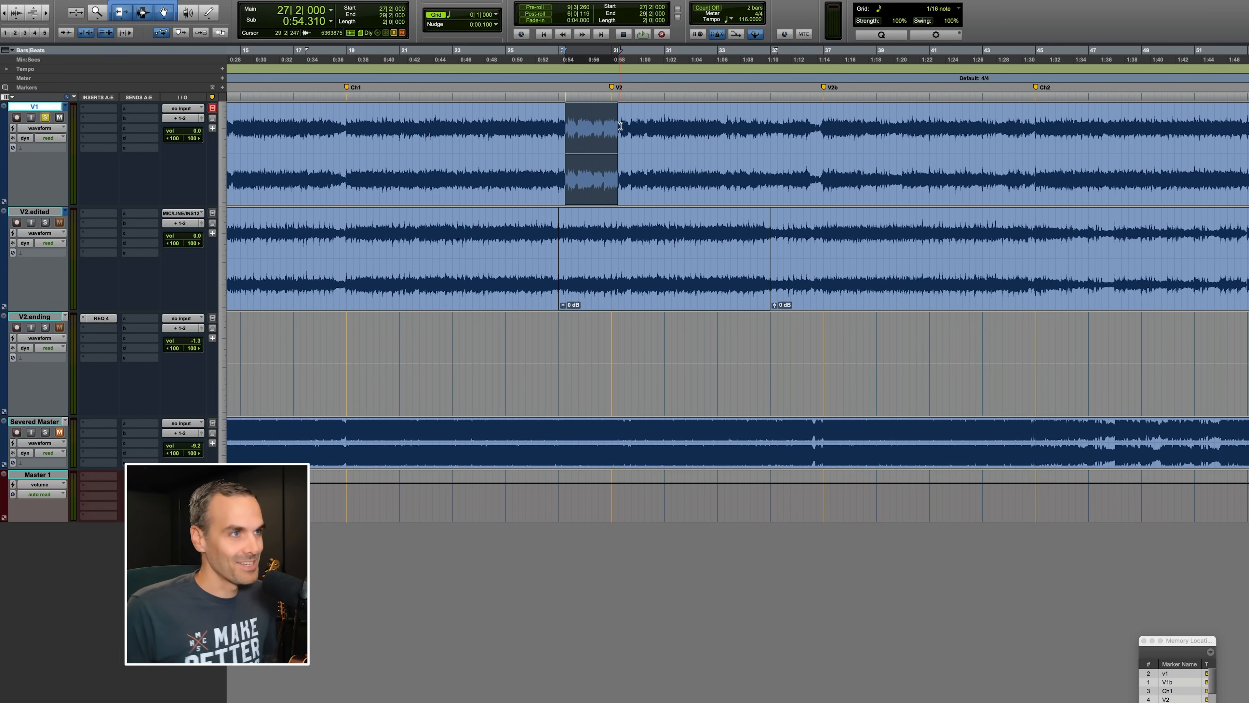
pyautogui.click(623, 126)
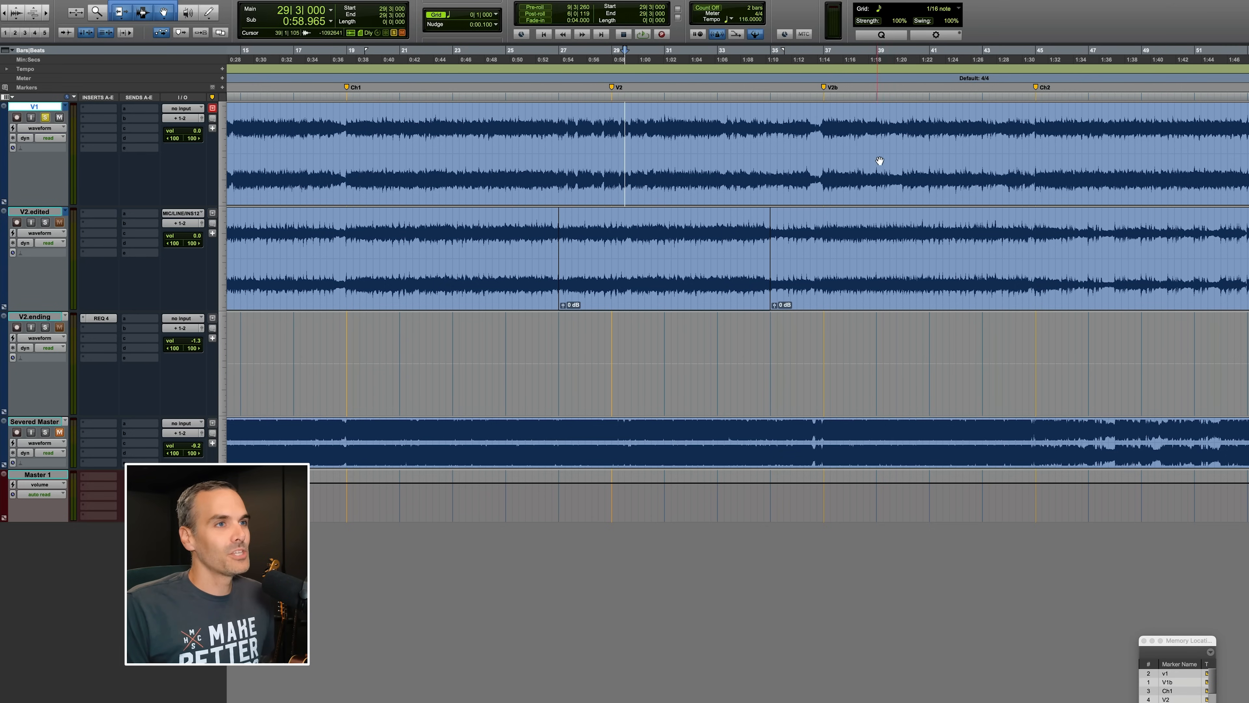
# Play the first track through the V2 section, starting again from bar 31.
pyautogui.scroll(2, 817, 129)
pyautogui.press('space')
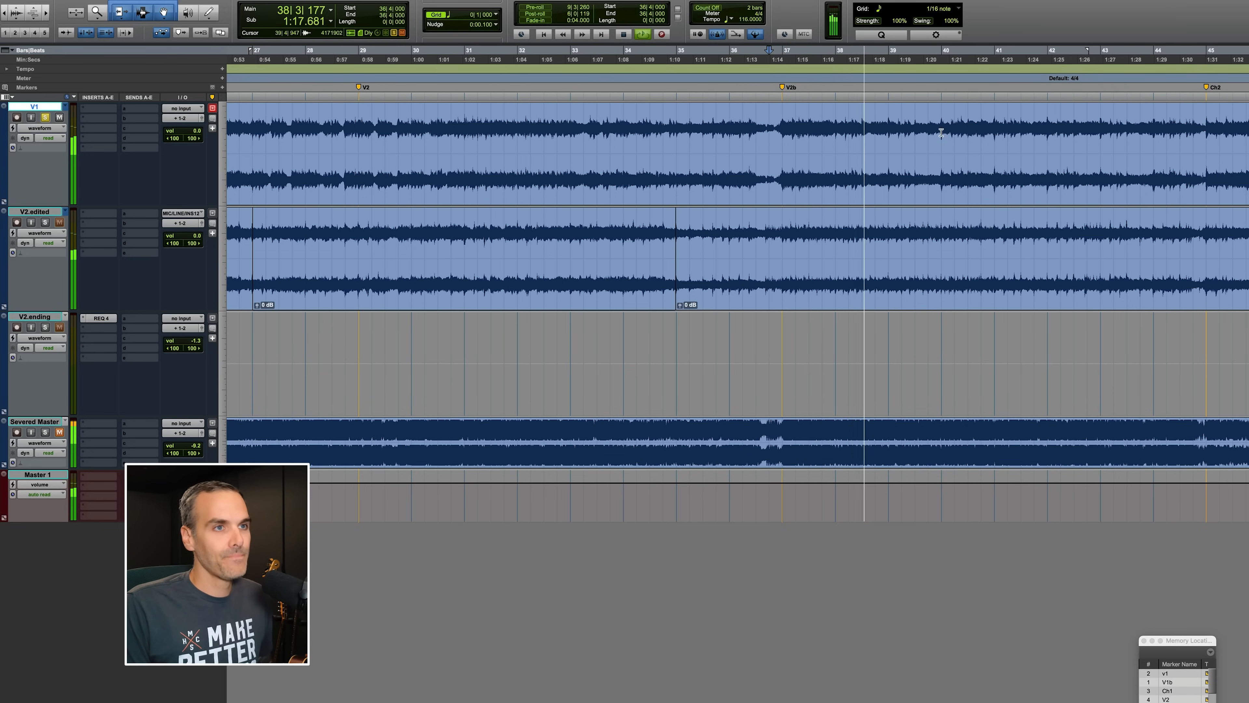
pyautogui.press('space')
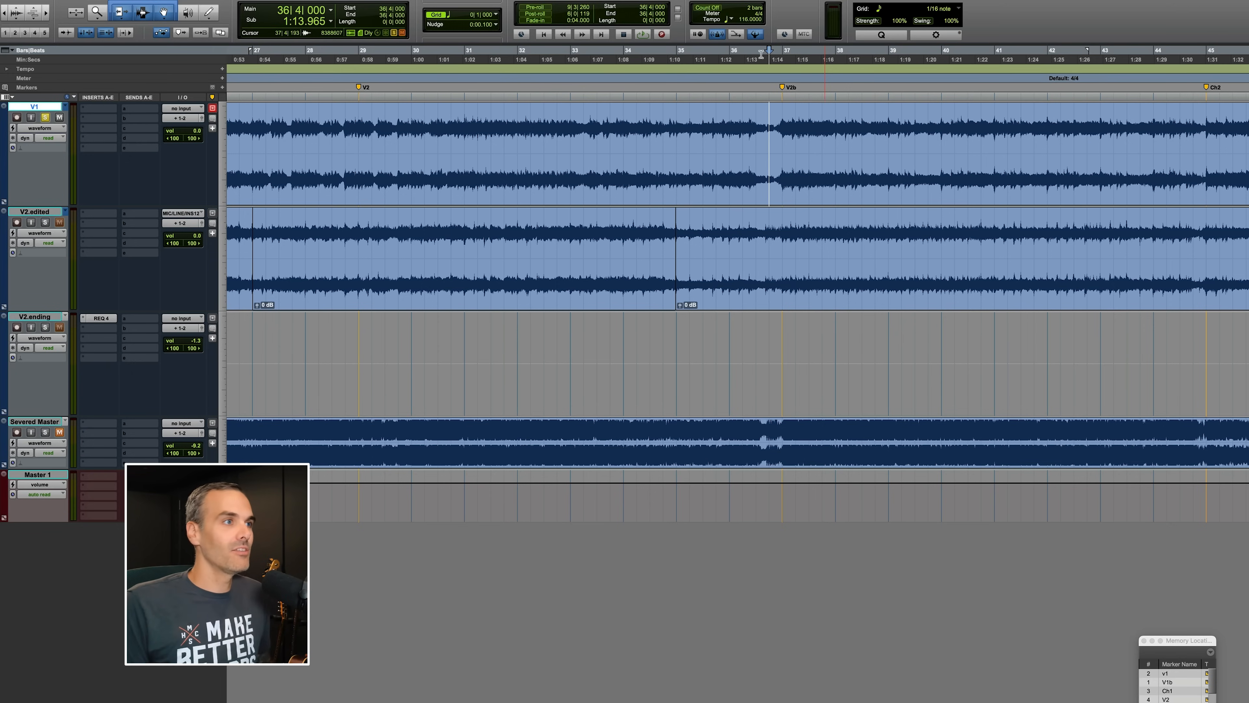
pyautogui.click(463, 118)
pyautogui.press('space')
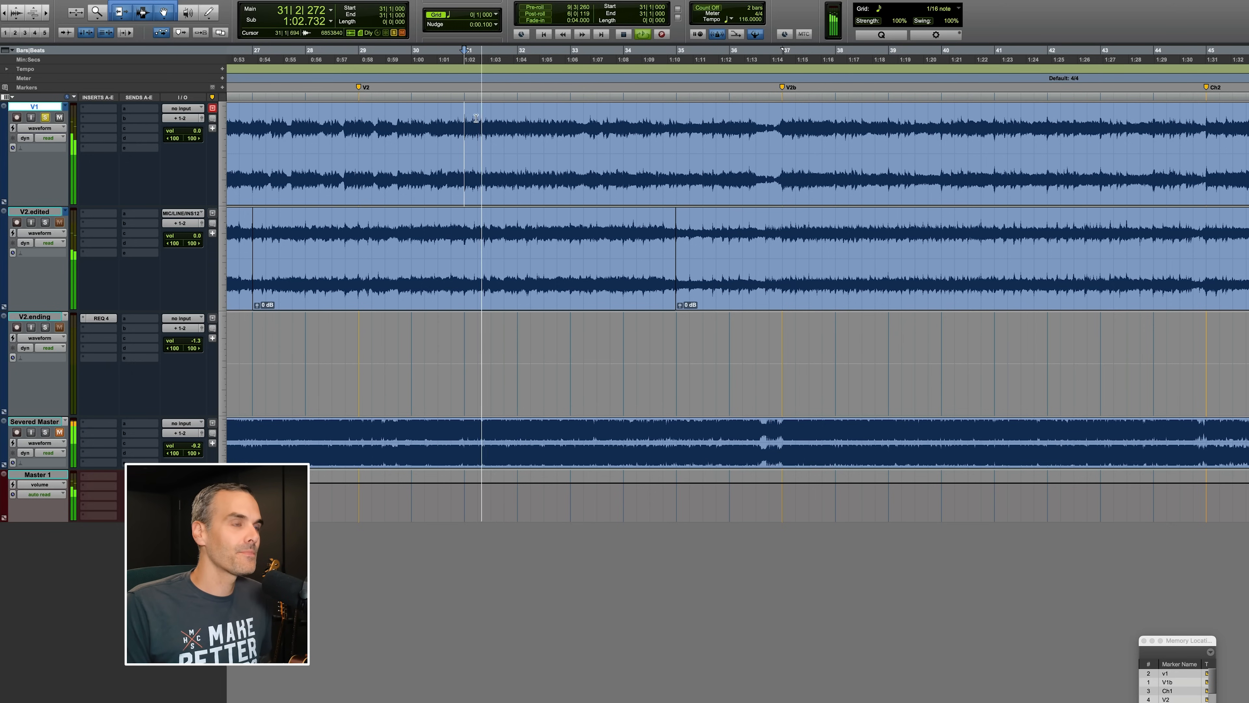
pyautogui.press('space')
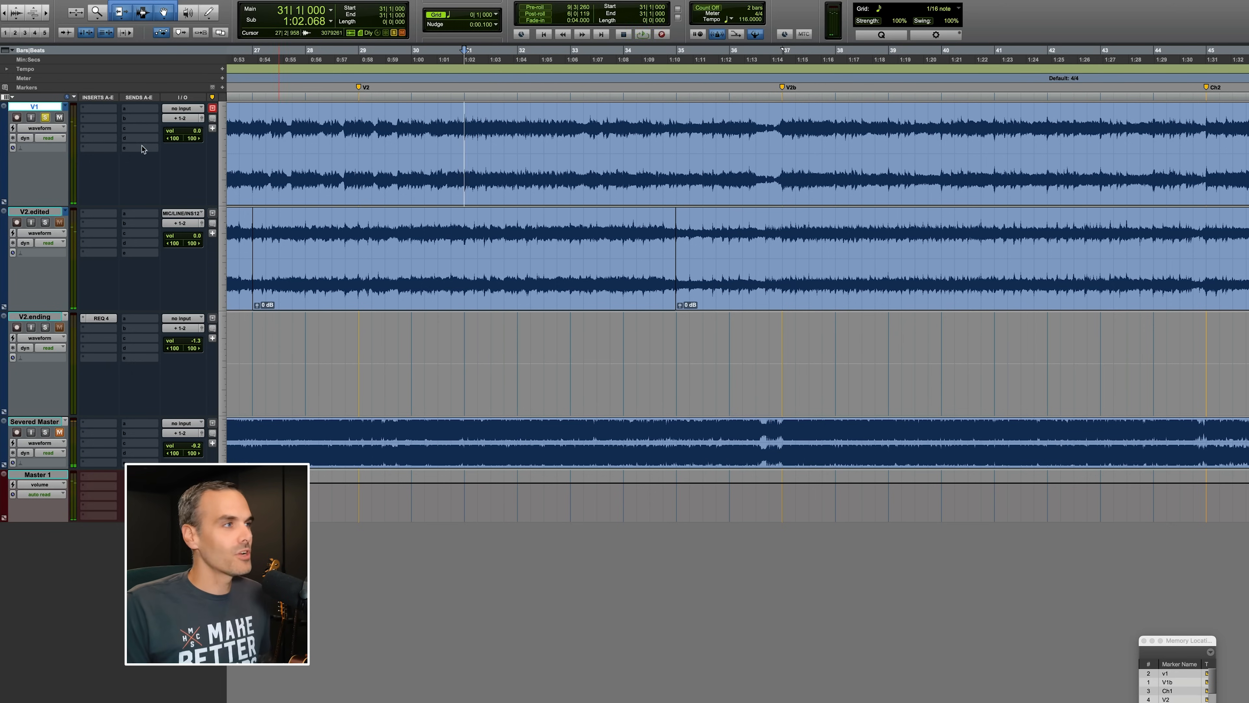
# Switch the first track's playlist to V1.edited.
pyautogui.click(65, 212)
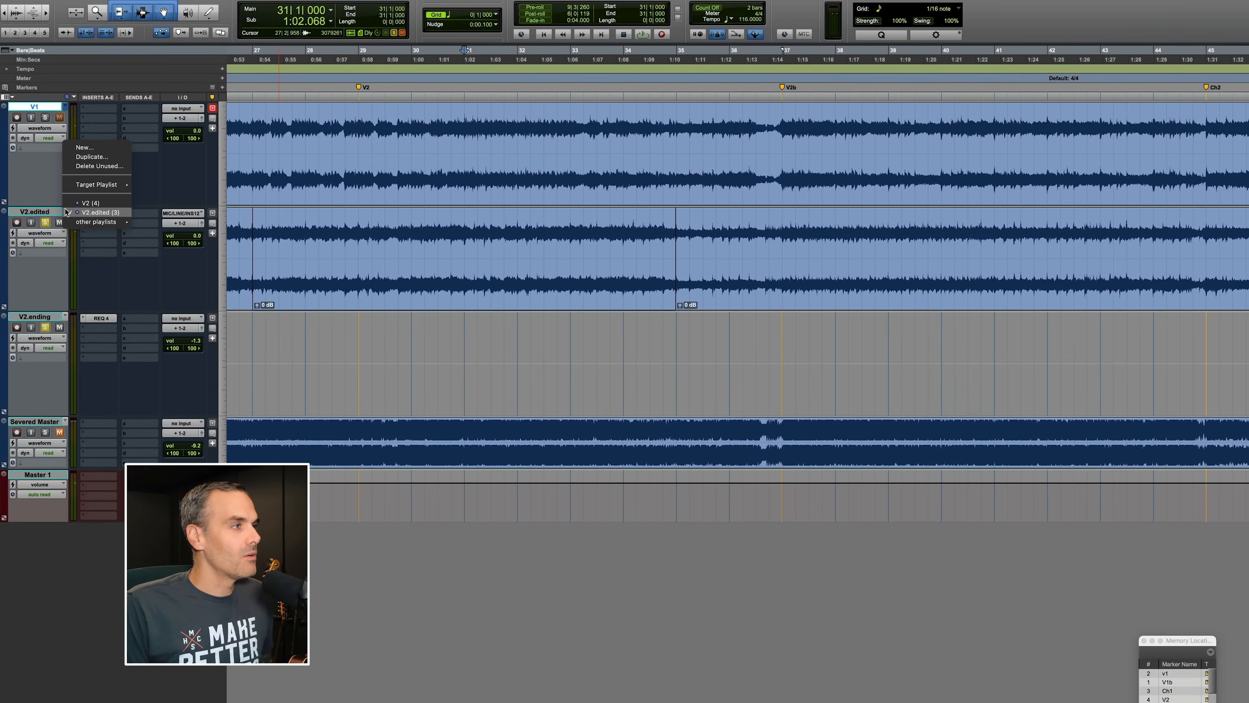
pyautogui.click(65, 107)
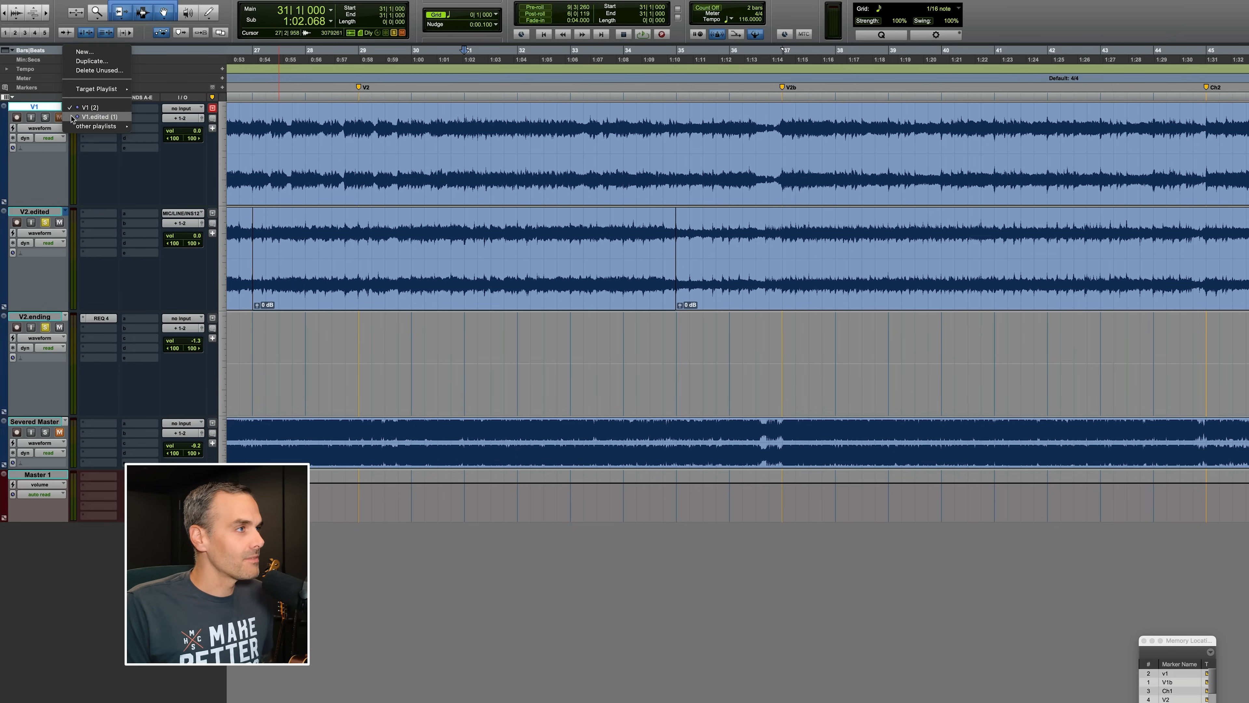
pyautogui.click(93, 116)
# Zoom in between the Ch1 and V2 markers and play the V1.edited playlist from bar 27.
pyautogui.hscroll(-10, 369, 159)
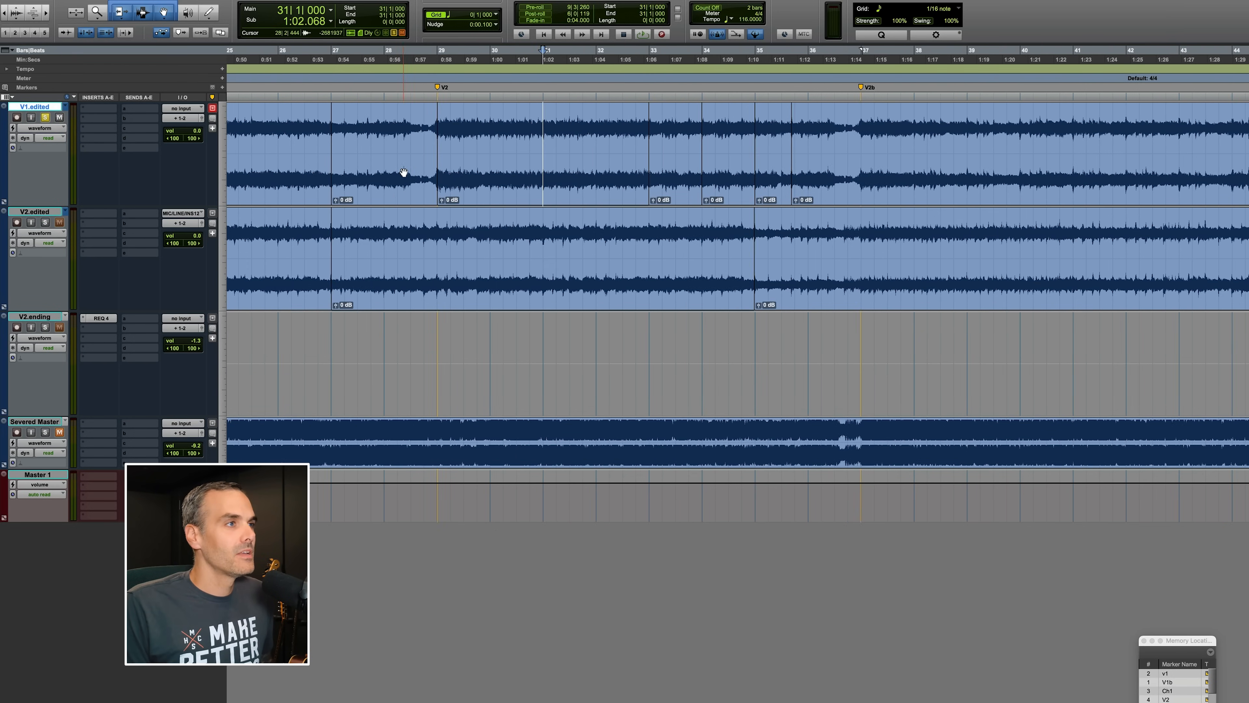
pyautogui.moveTo(305, 120); pyautogui.dragTo(593, 152)
pyautogui.click(691, 129)
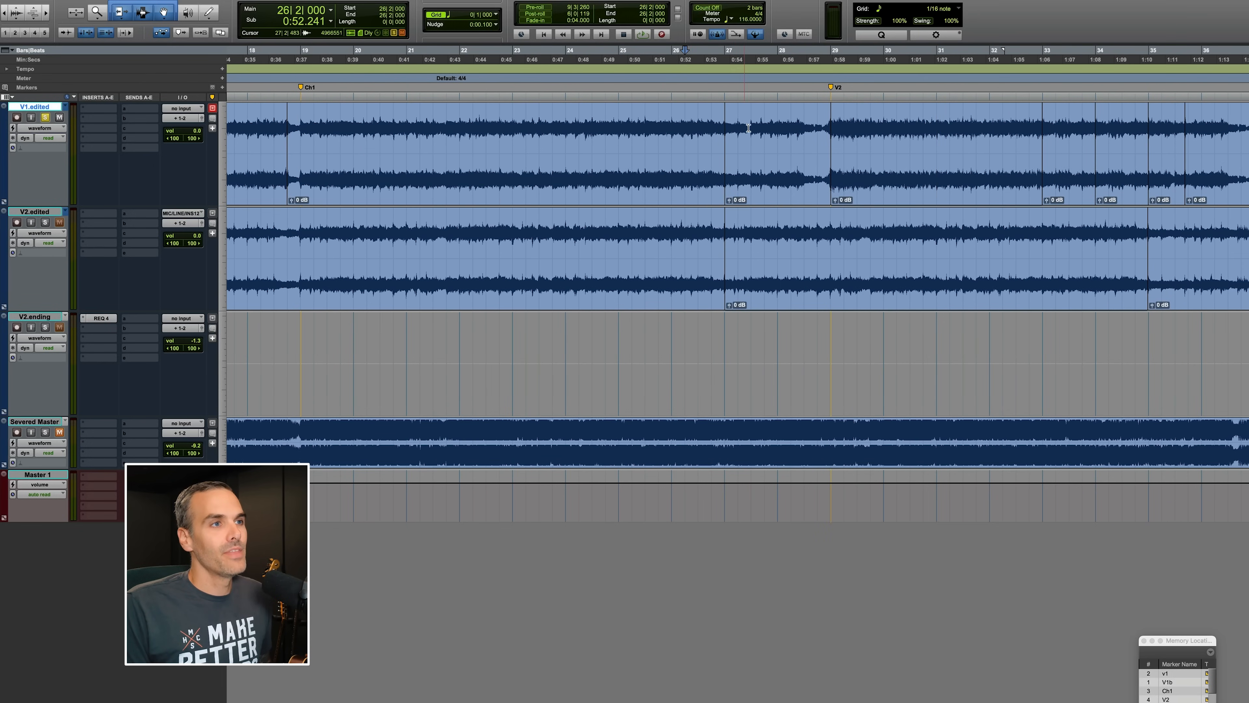
pyautogui.moveTo(817, 129); pyautogui.dragTo(752, 129)
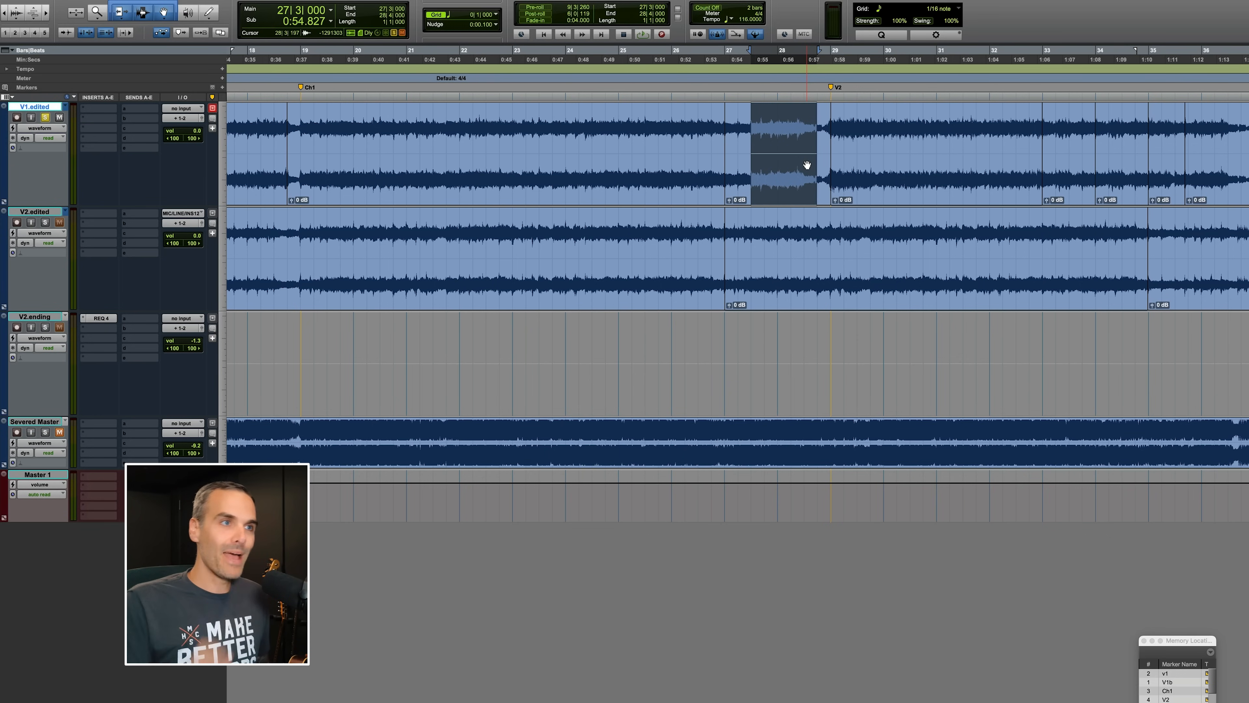
pyautogui.click(699, 129)
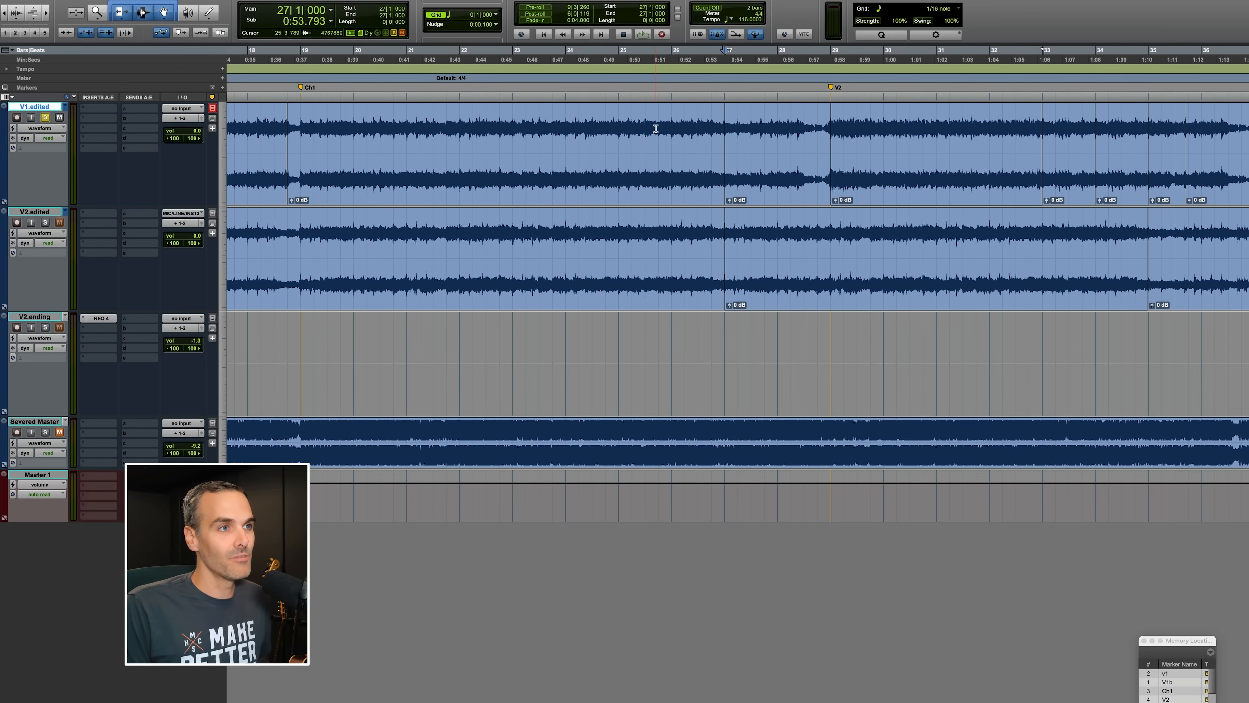
pyautogui.press('space')
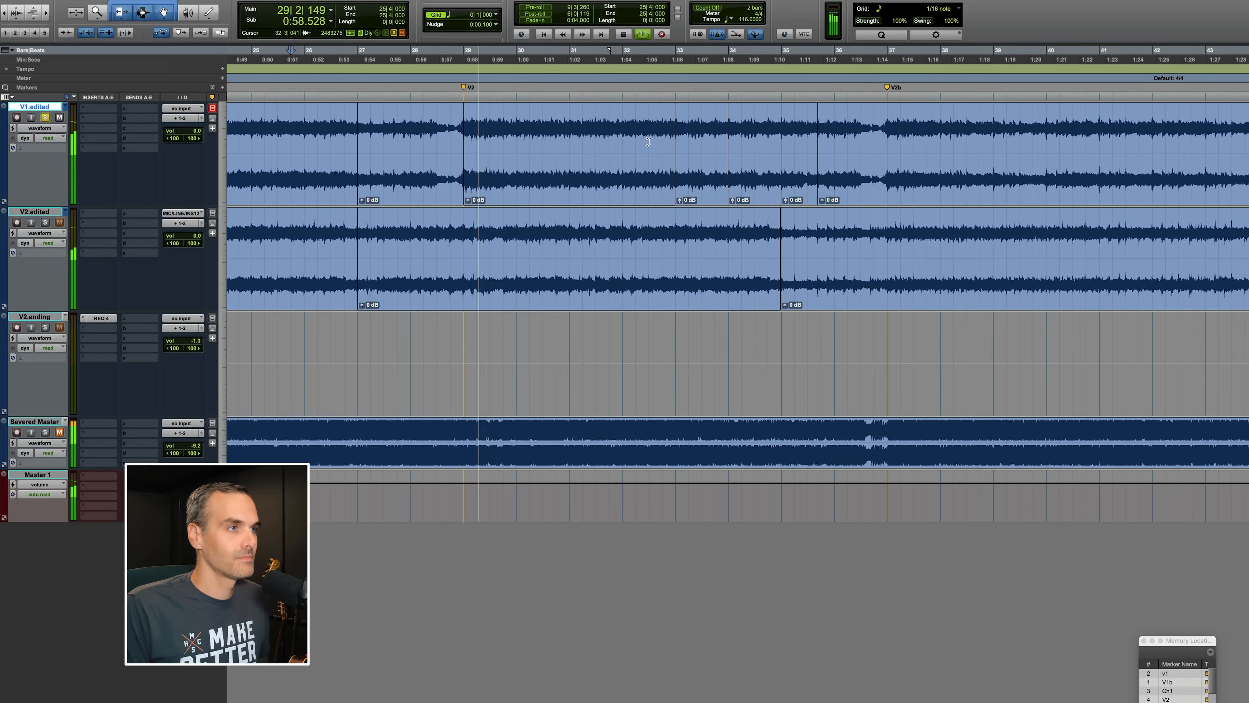
# Audition the V1.edited playlist at several points through the V2 section up to the V2b marker.
pyautogui.click(622, 133)
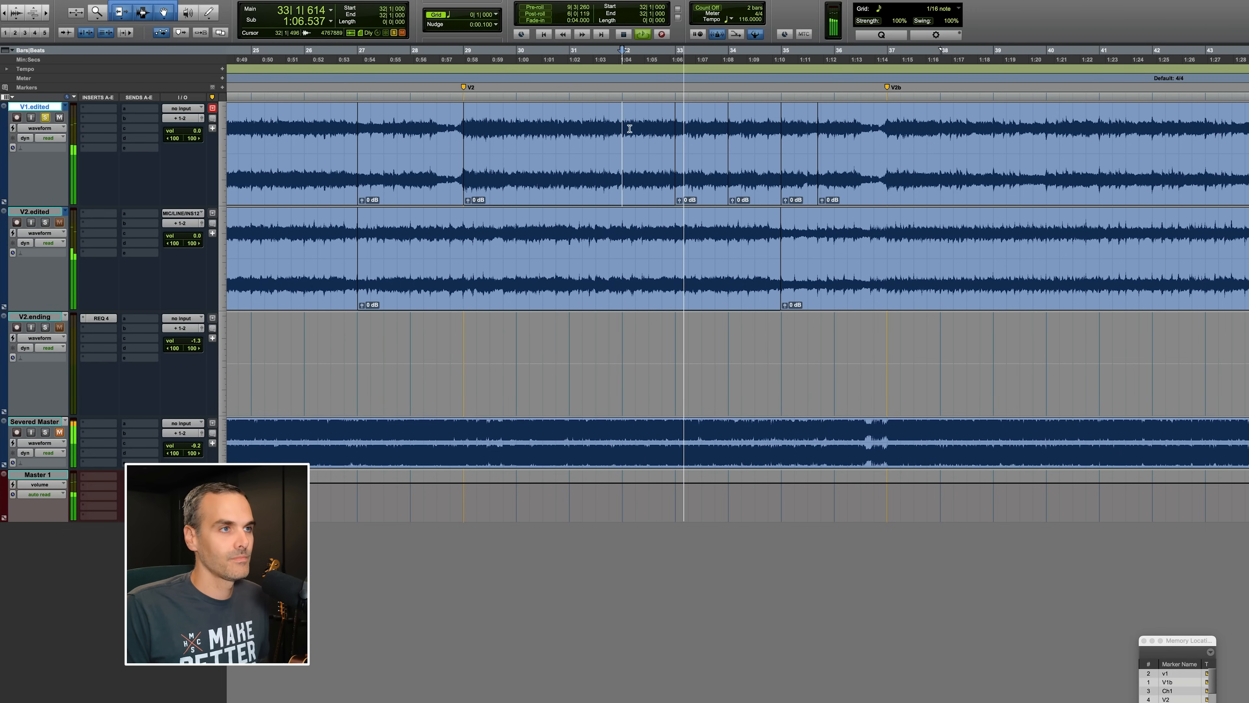
pyautogui.click(663, 122)
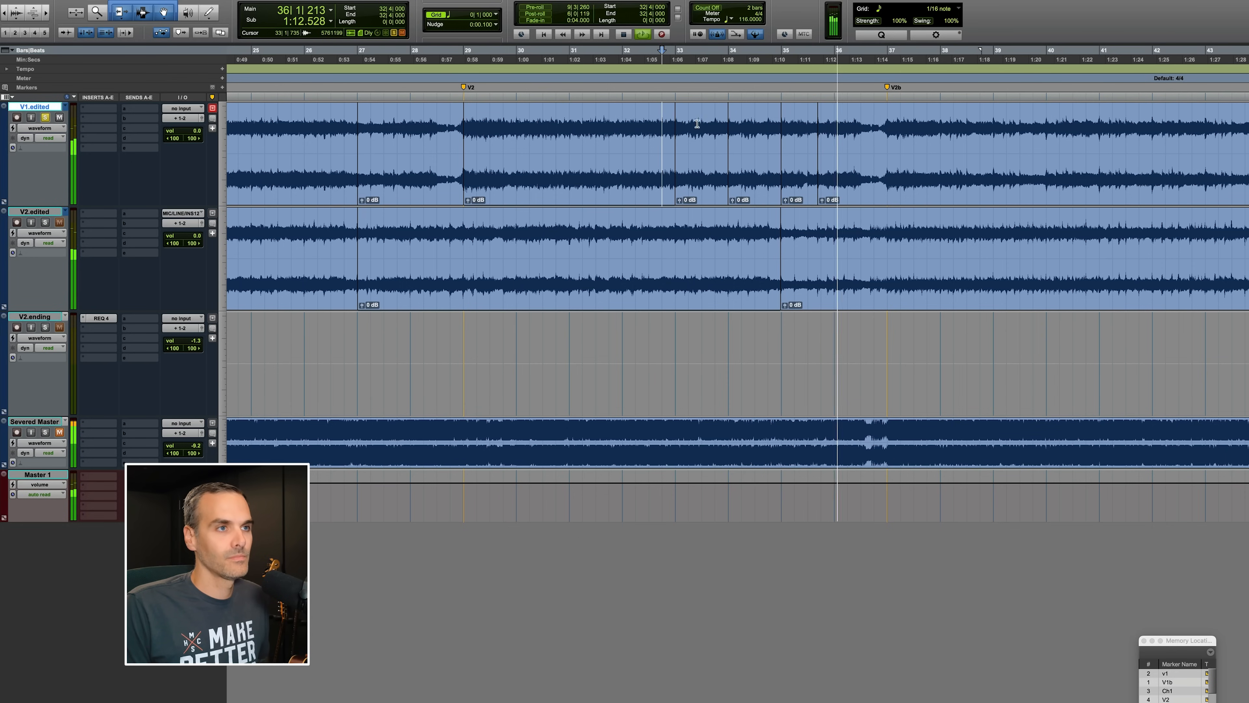
pyautogui.click(887, 123)
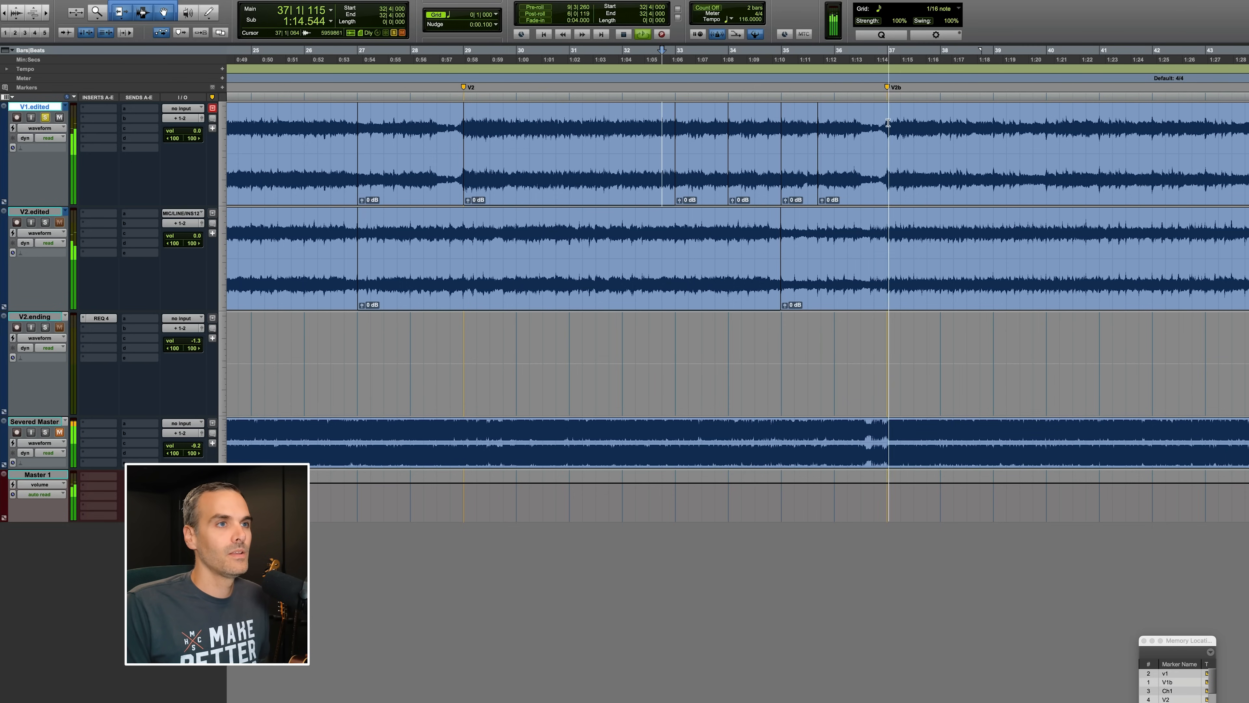
pyautogui.press('space')
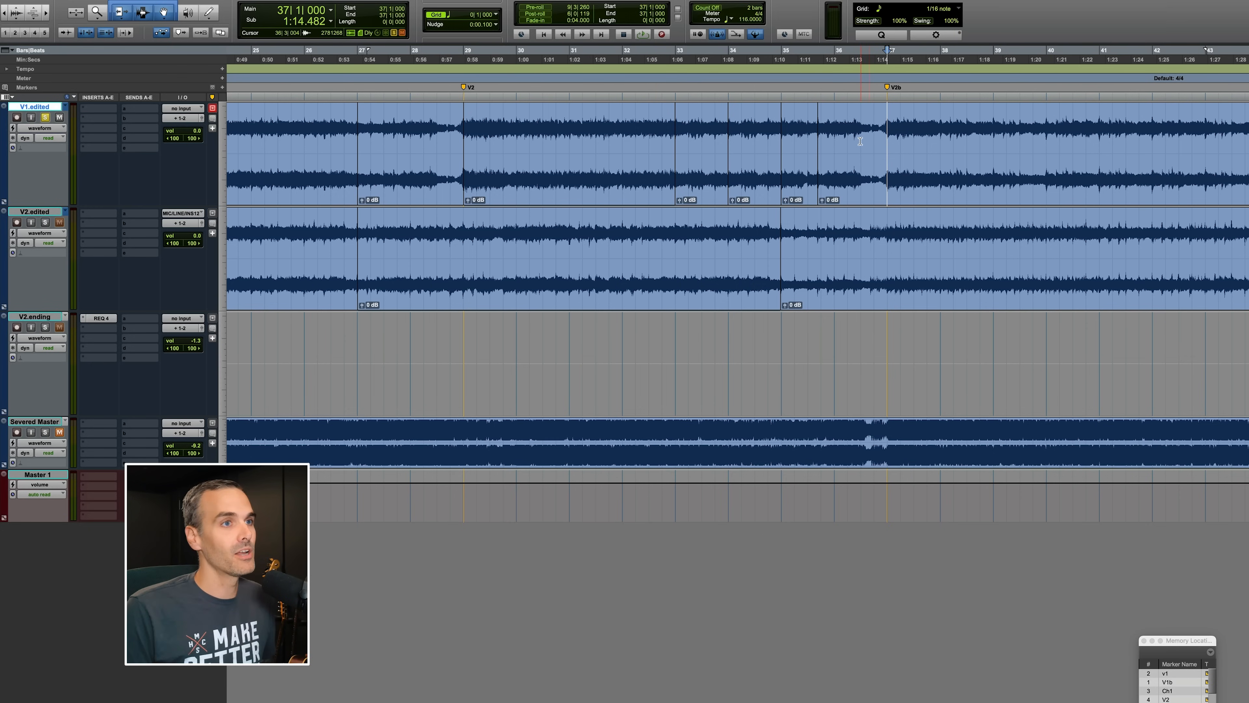
# Play on from the V2b marker toward the Ch2 marker.
pyautogui.hscroll(5, 885, 137)
pyautogui.press('space')
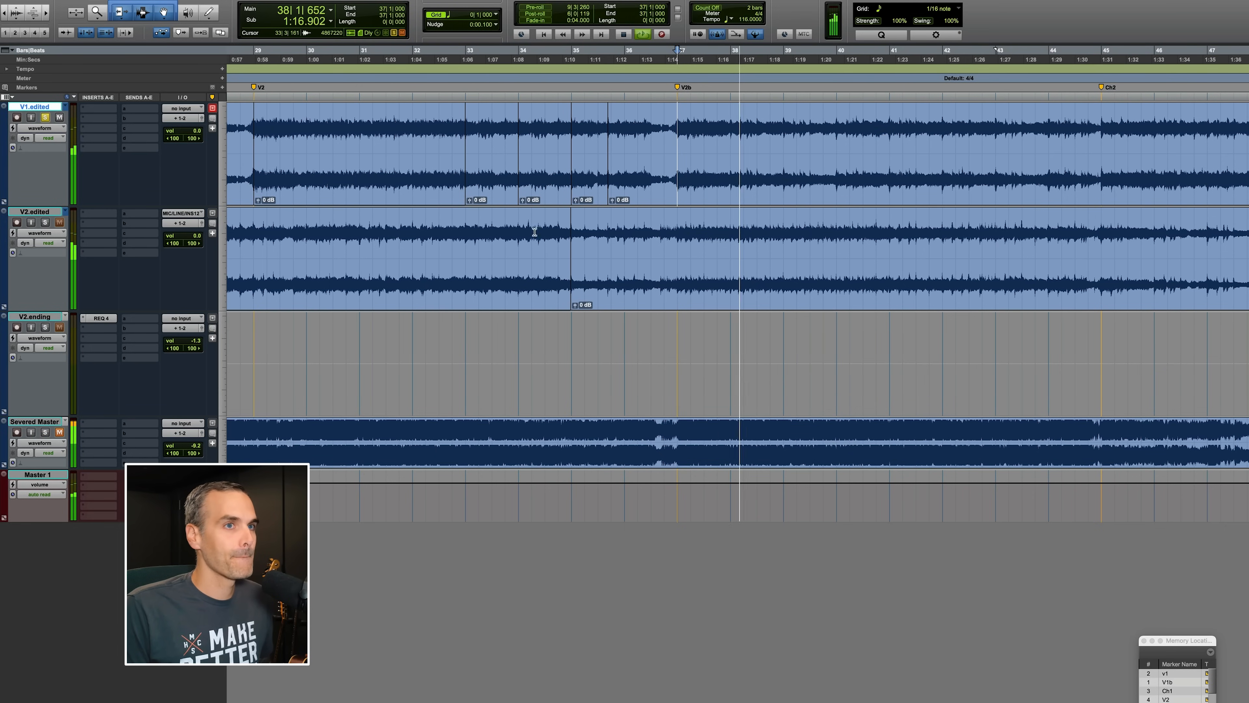
pyautogui.press('space')
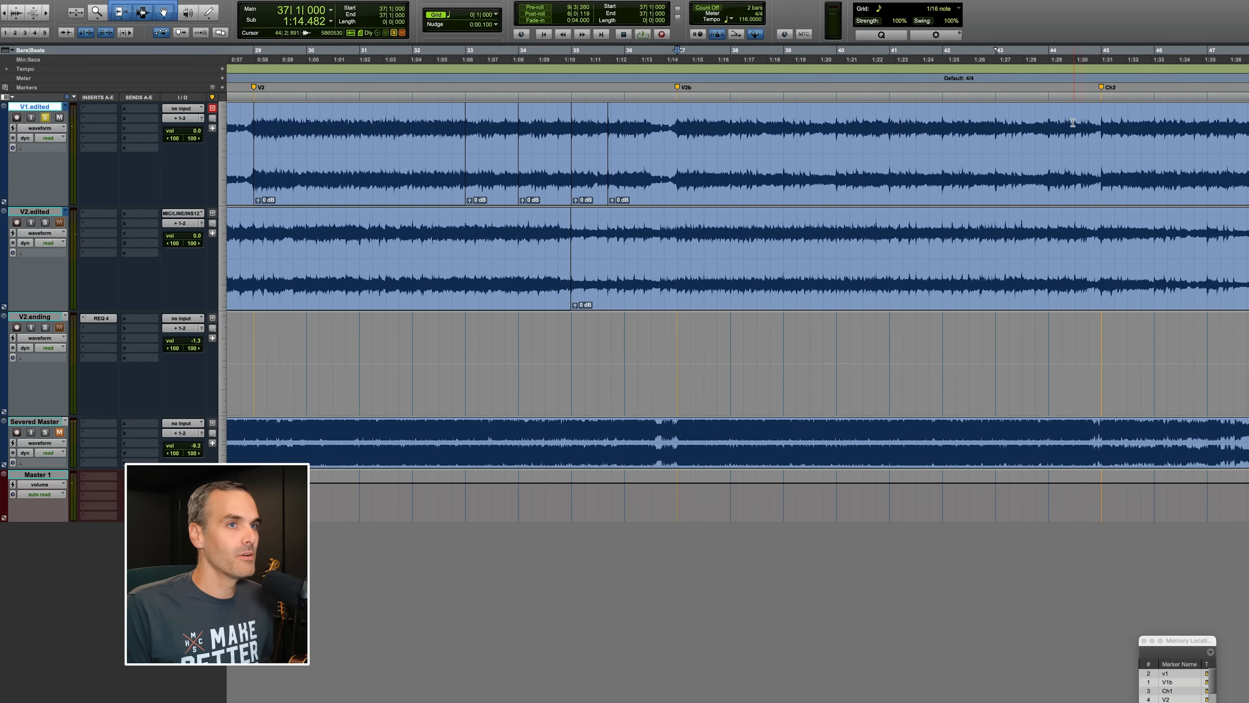
pyautogui.press('space')
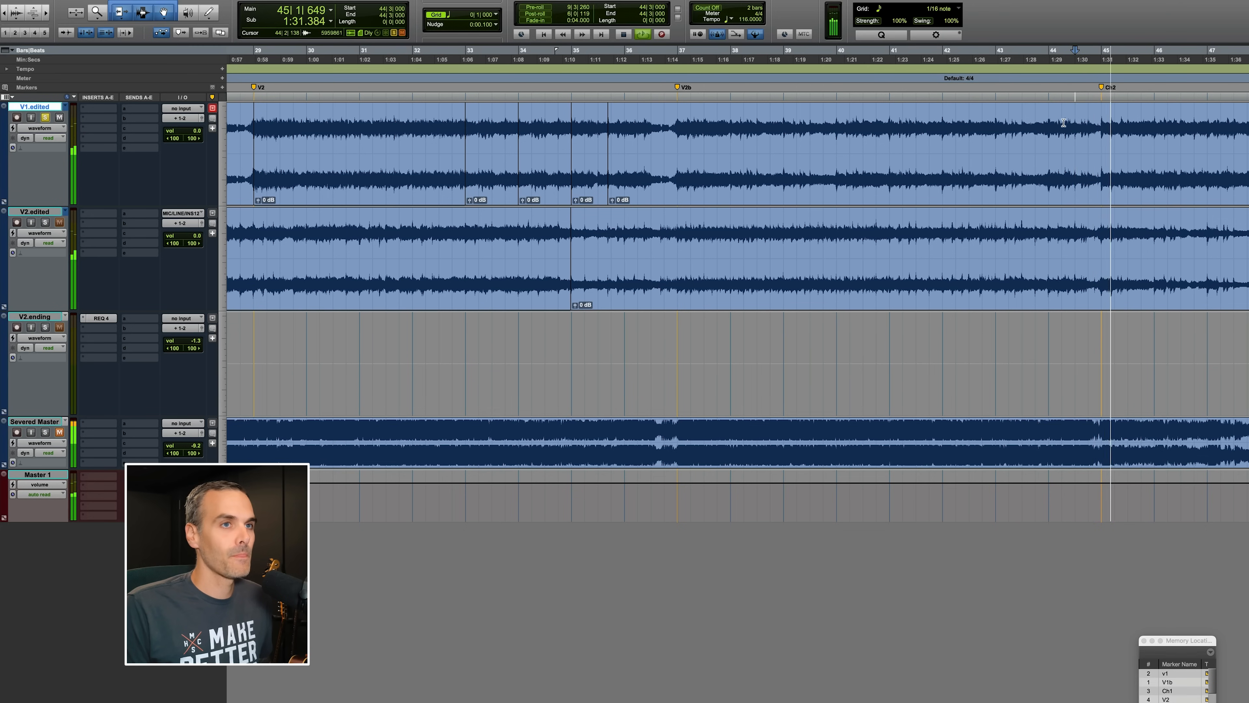
# Stop playback and switch the second track's playlist to the original V2 take.
pyautogui.hscroll(1, 754, 145)
pyautogui.press('space')
pyautogui.click(65, 215)
pyautogui.click(94, 206)
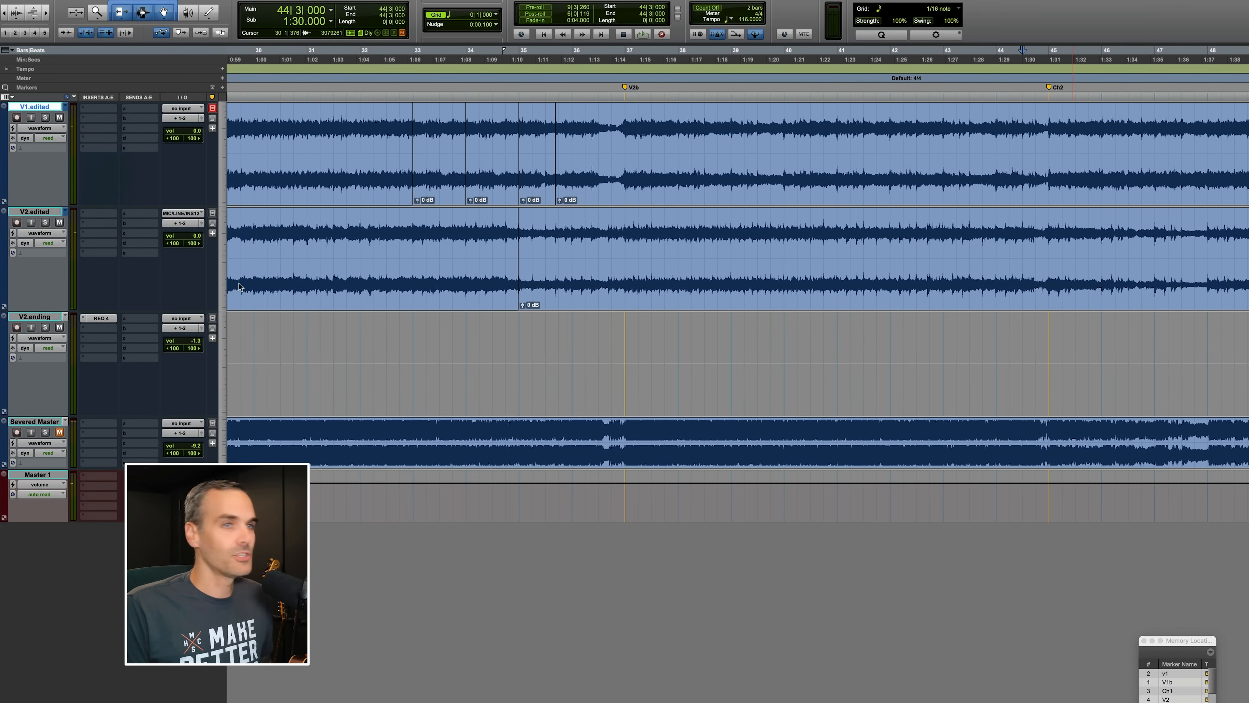
pyautogui.hscroll(-2, 350, 297)
pyautogui.hscroll(-1, 350, 297)
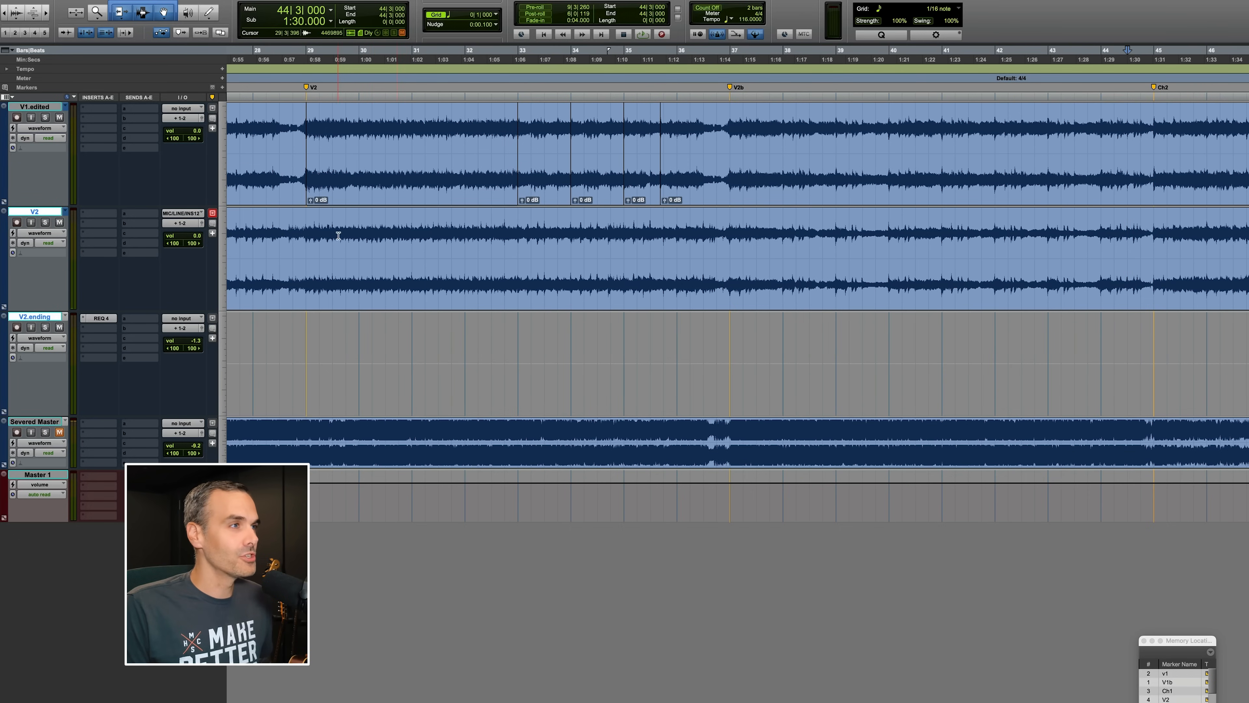
# Solo the V2 track and play the original V2 playlist from about bar 25, zooming in.
pyautogui.click(266, 229)
pyautogui.hscroll(-4, 266, 229)
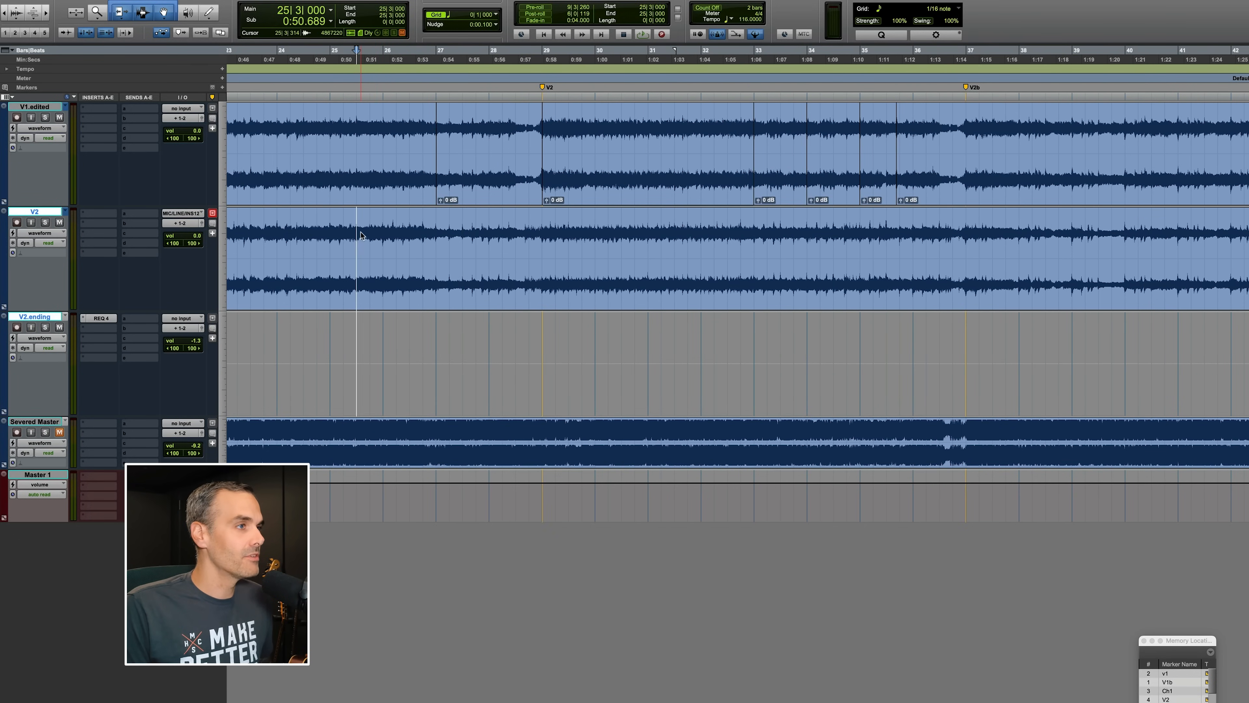
pyautogui.hotkey('shift', 's')
pyautogui.press('space')
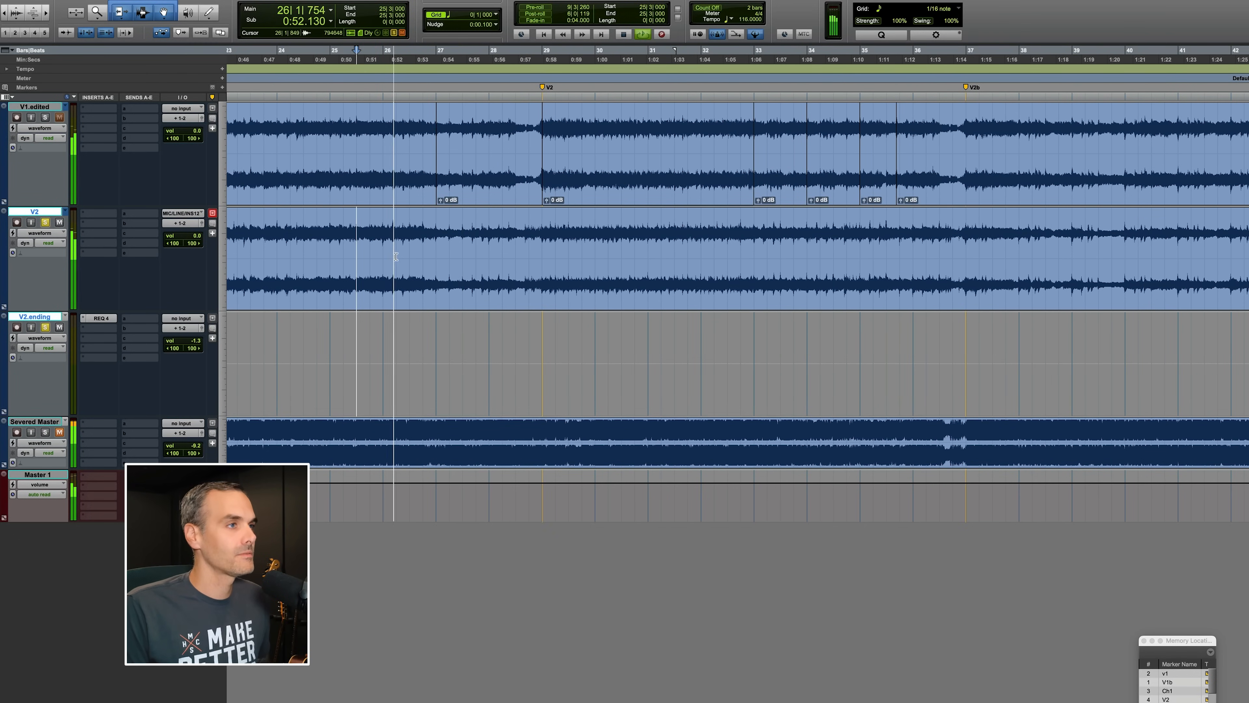
pyautogui.click(480, 232)
pyautogui.press('t')
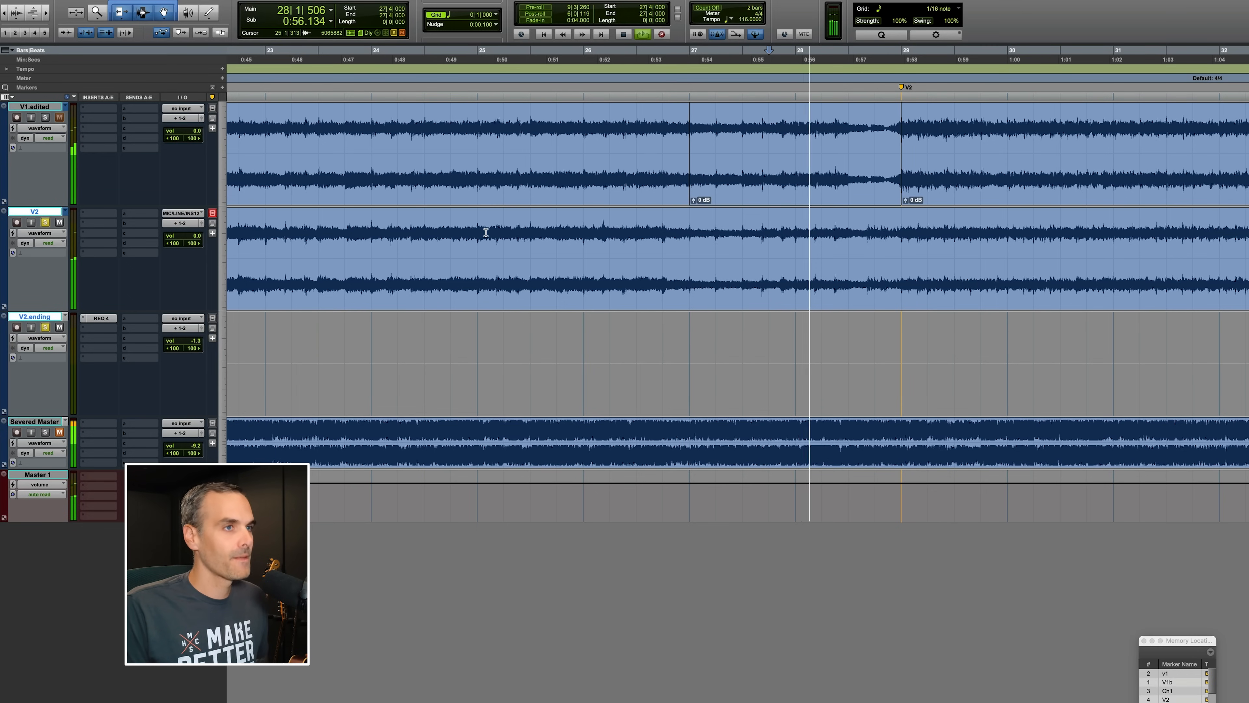
# Audition the original V2 playlist through the V2 section, past the V2b marker toward Ch2.
pyautogui.hscroll(10, 543, 276)
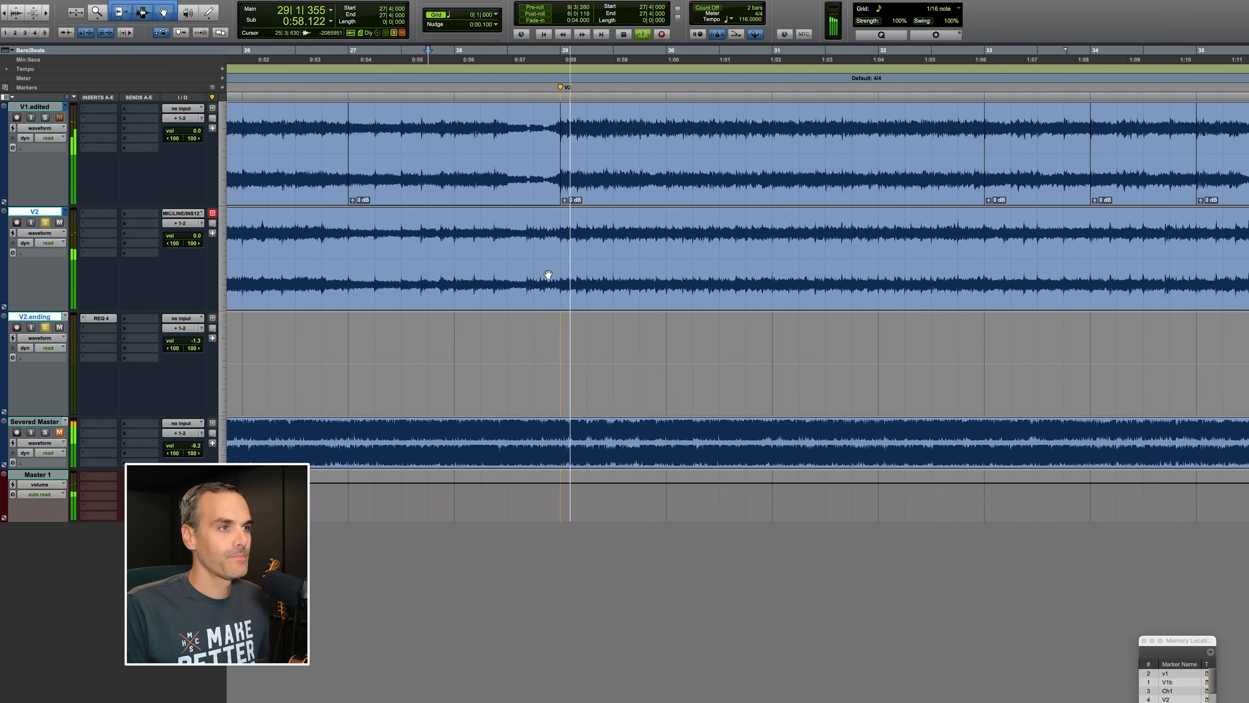
pyautogui.hscroll(5, 547, 276)
pyautogui.click(596, 228)
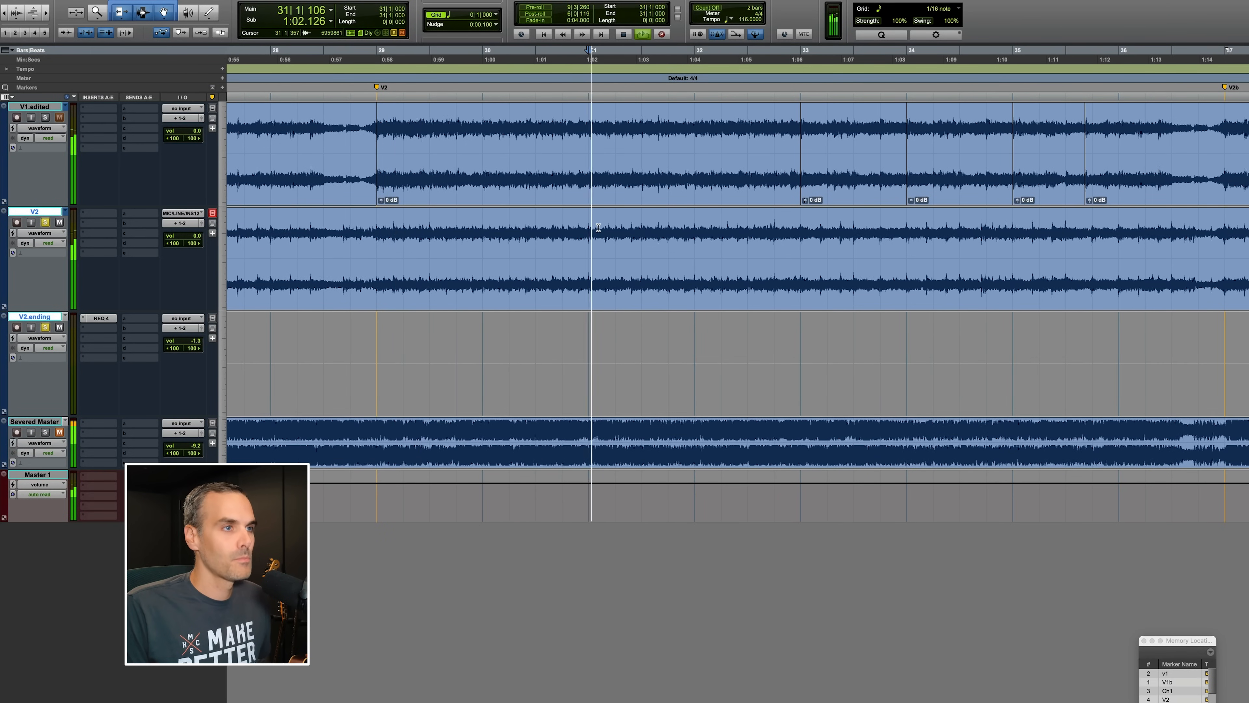
pyautogui.hscroll(1, 599, 227)
pyautogui.hscroll(5, 598, 227)
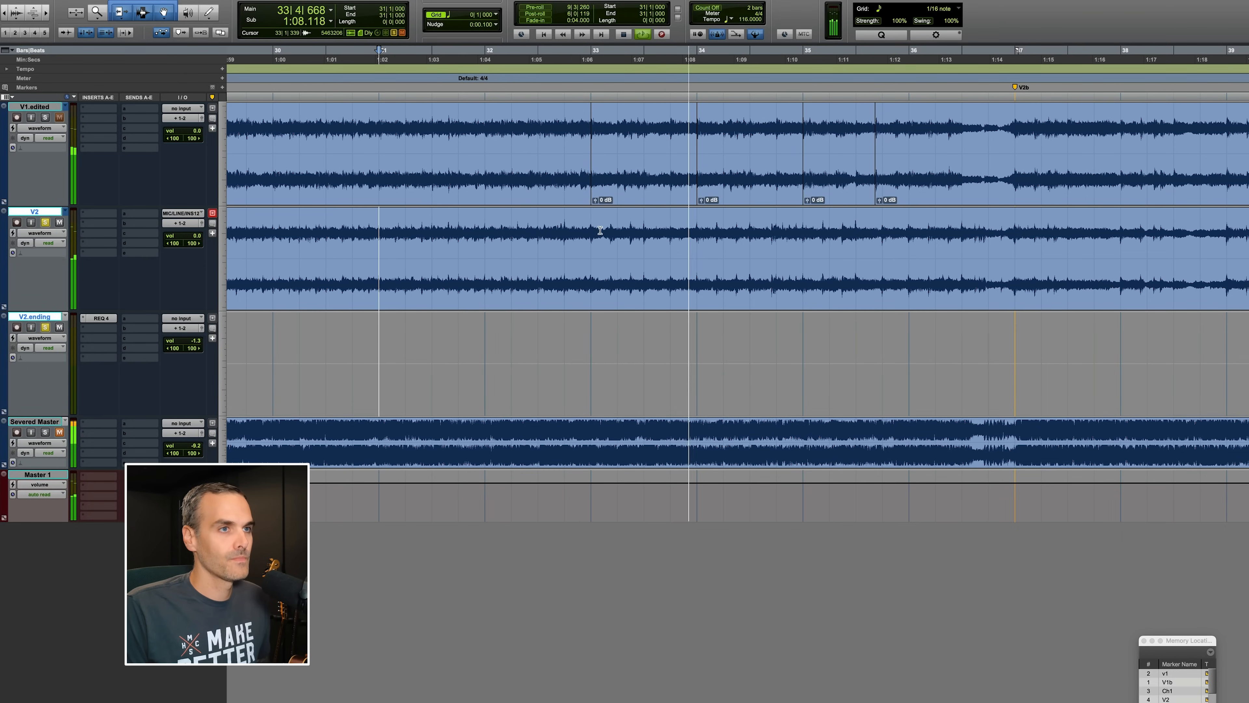
pyautogui.hscroll(9, 600, 229)
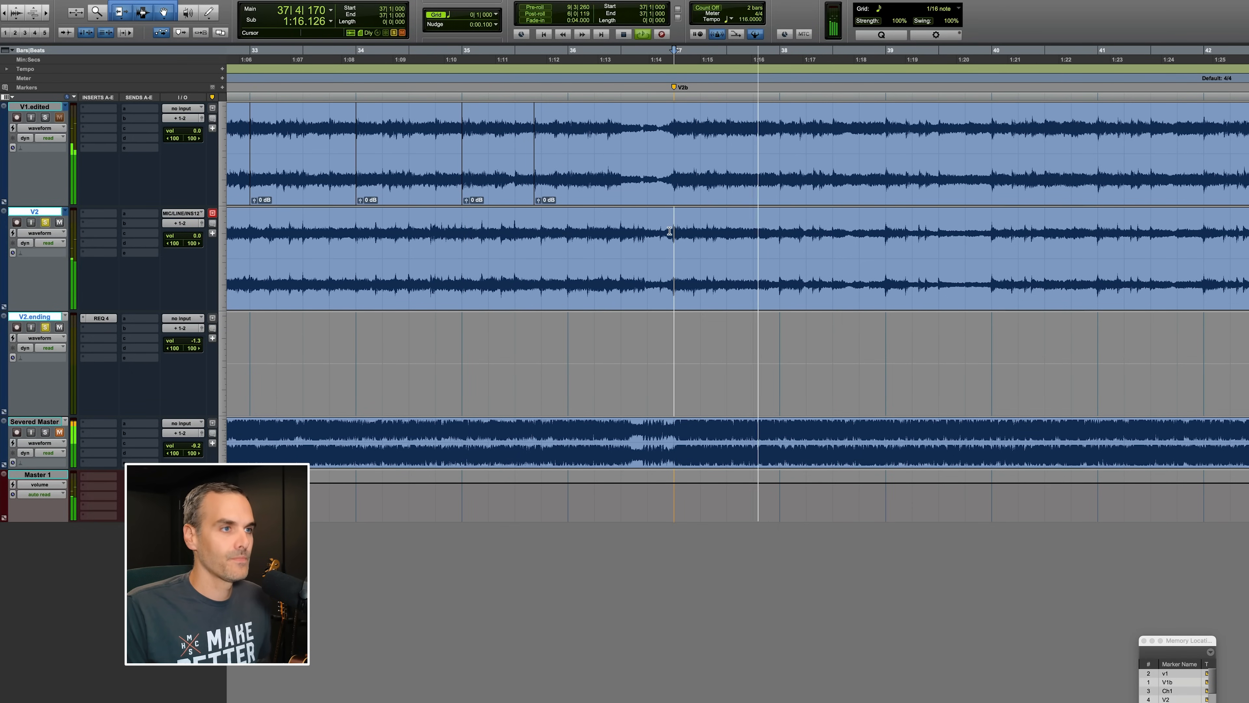
pyautogui.hscroll(9, 669, 230)
pyautogui.hscroll(1, 670, 231)
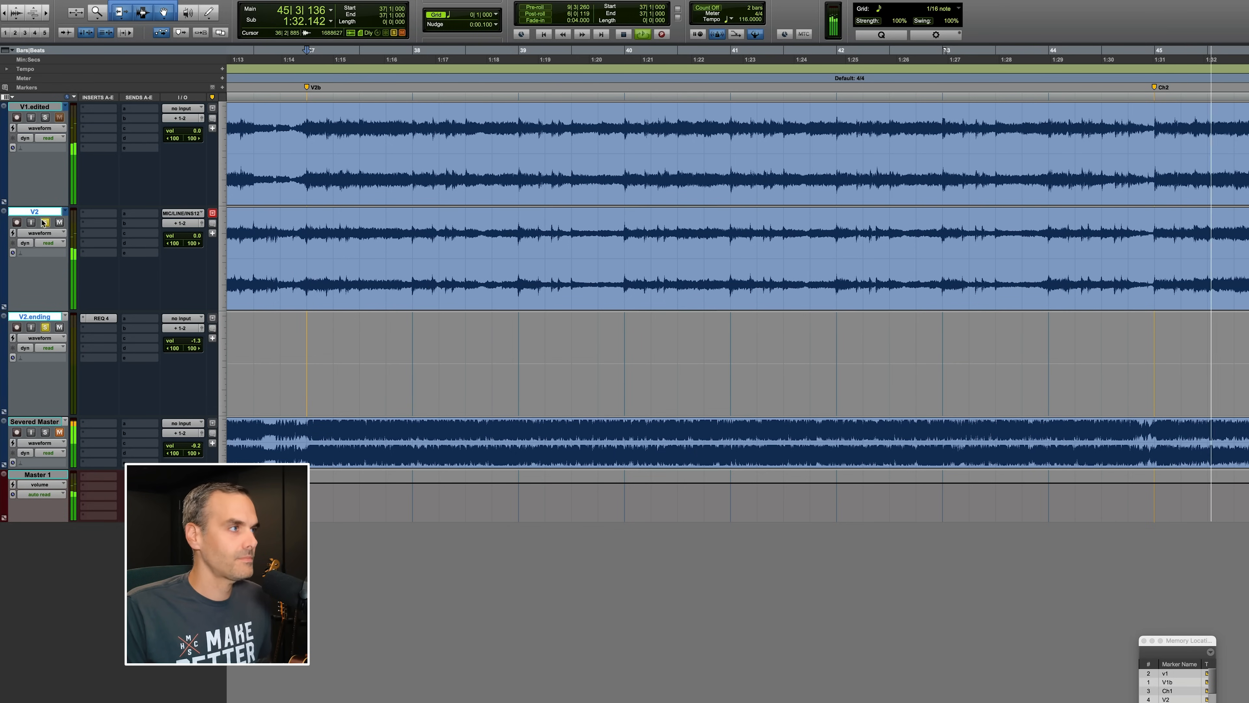
# Stop, zoom out, switch the second track back to the V2.edited playlist and play it from bar 27.
pyautogui.press('space')
pyautogui.press('super+bracketleft')
pyautogui.press('super+bracketleft')
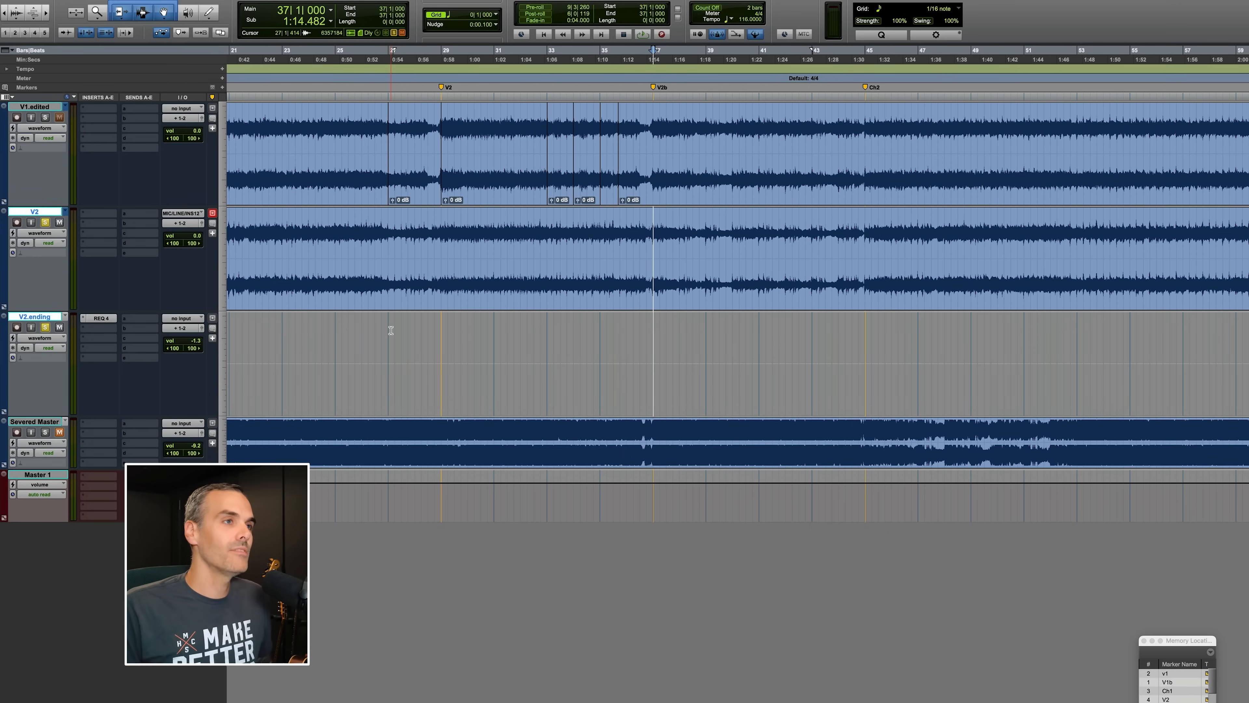
pyautogui.click(64, 212)
pyautogui.click(70, 222)
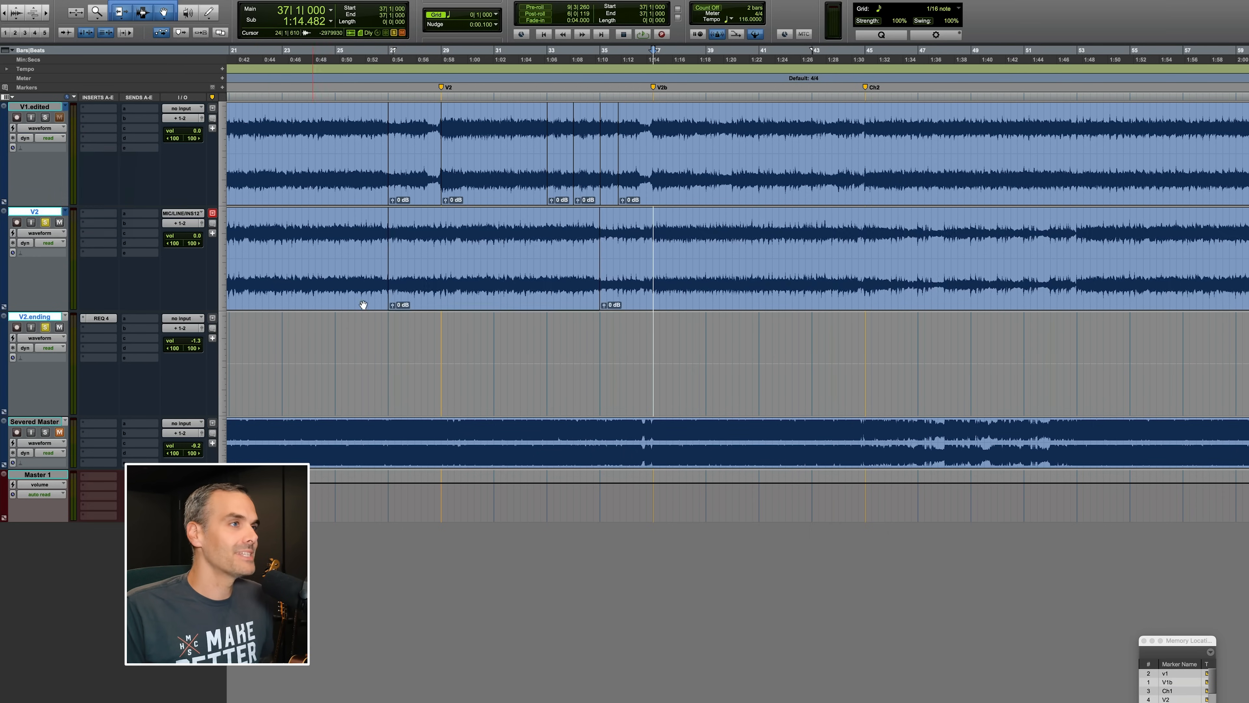
pyautogui.hscroll(-2, 363, 303)
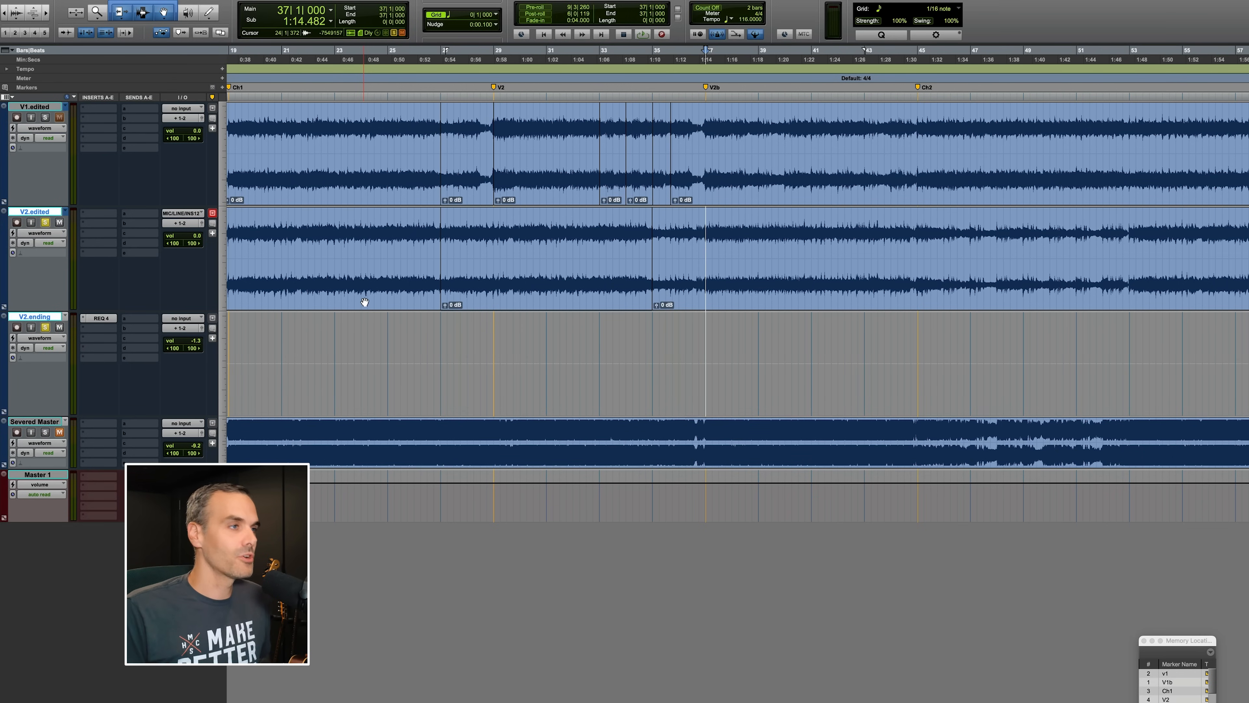
pyautogui.click(392, 232)
pyautogui.press('space')
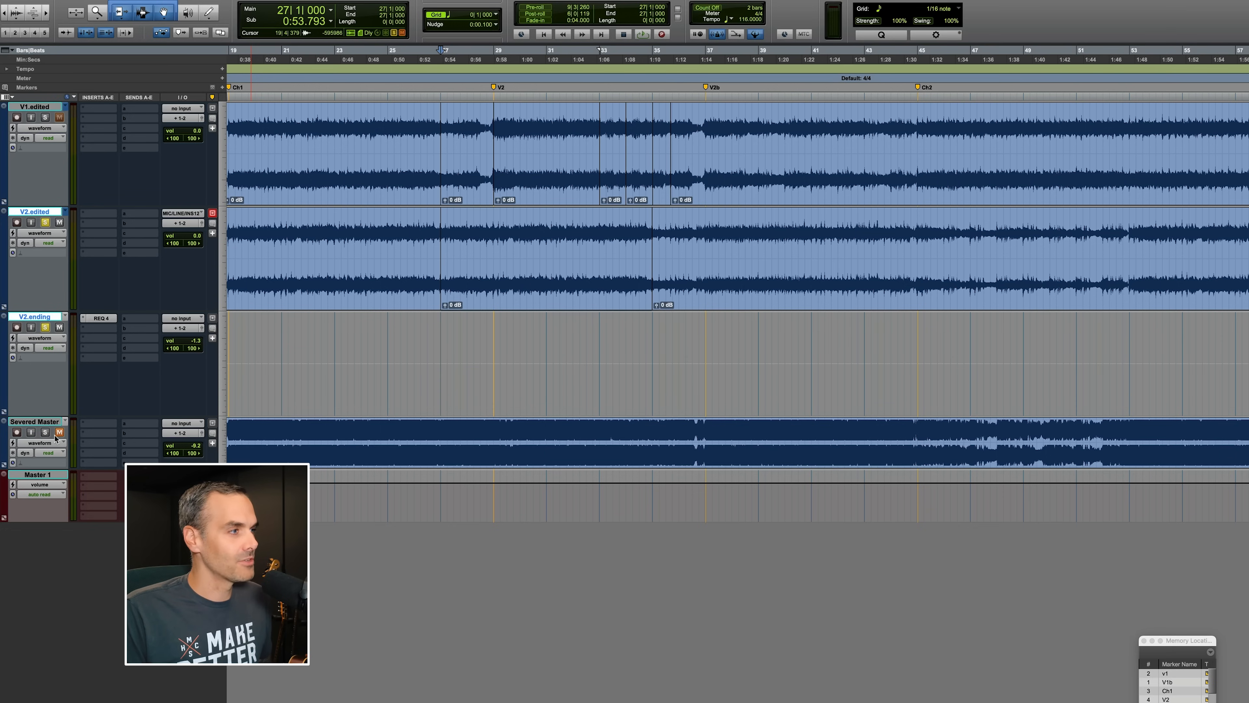
# Audition the Severed Master reference from several points between bars 26 and 32.
pyautogui.click(400, 431)
pyautogui.press('space')
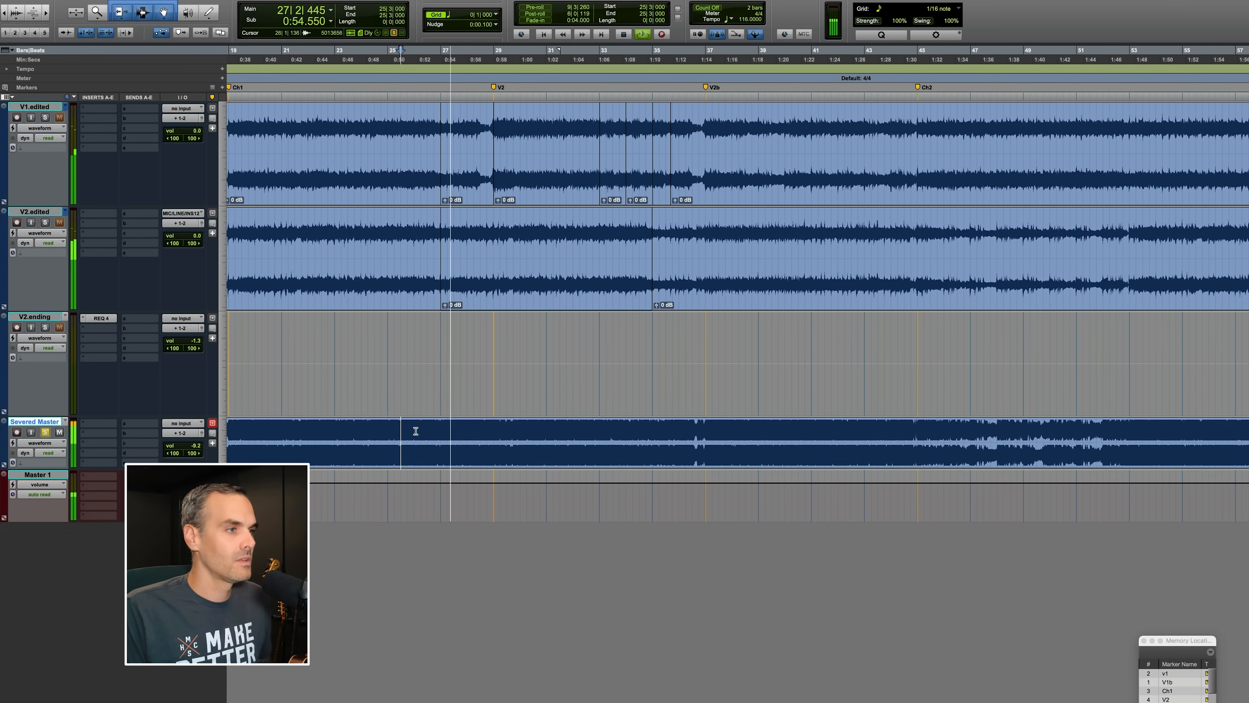
pyautogui.click(512, 433)
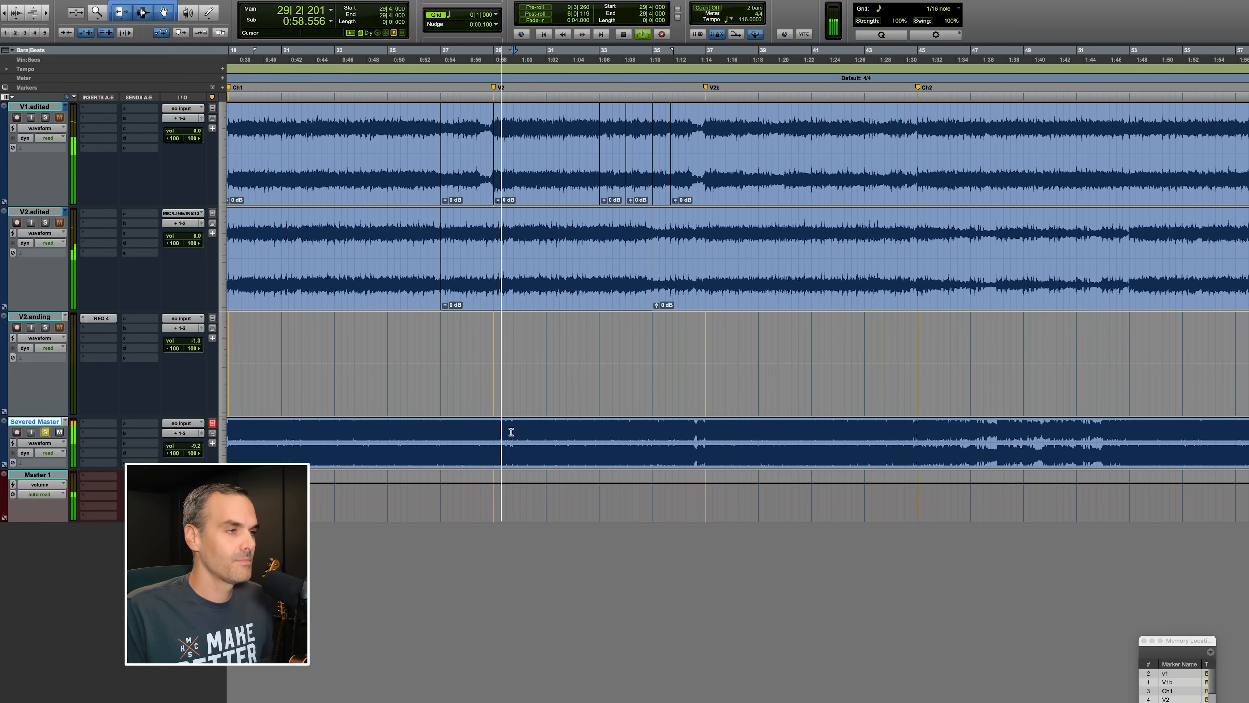
pyautogui.click(552, 427)
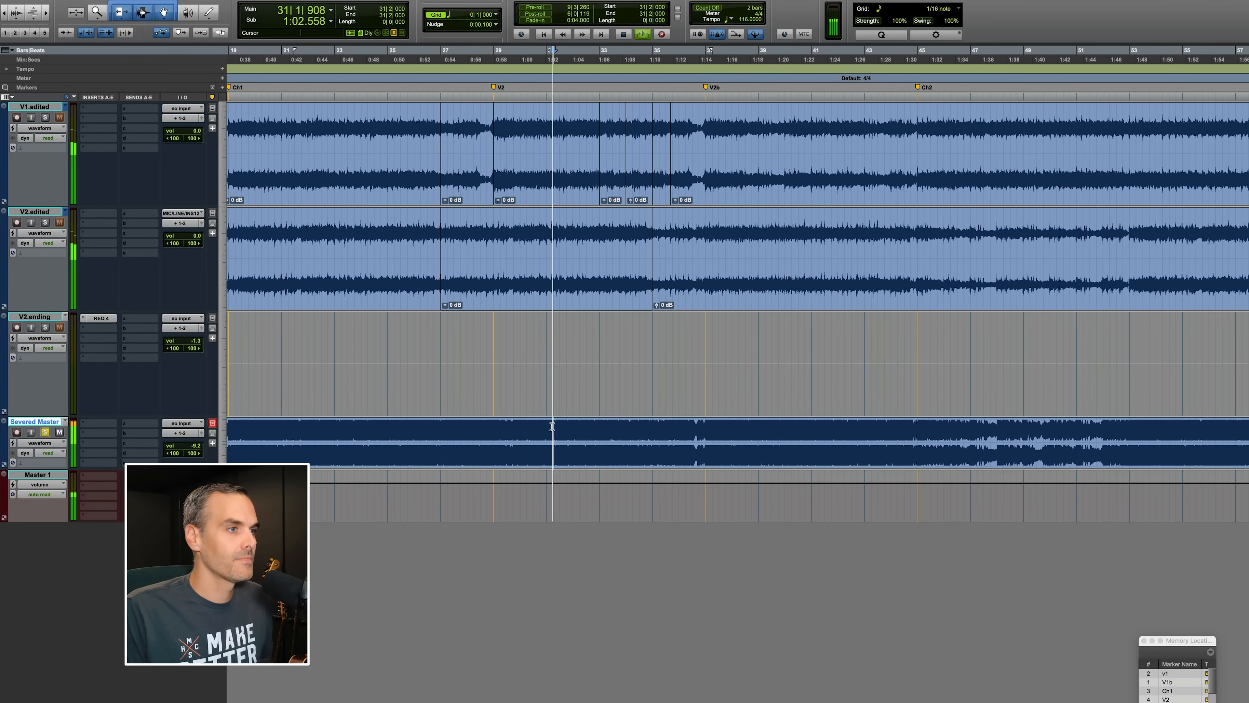
pyautogui.click(597, 428)
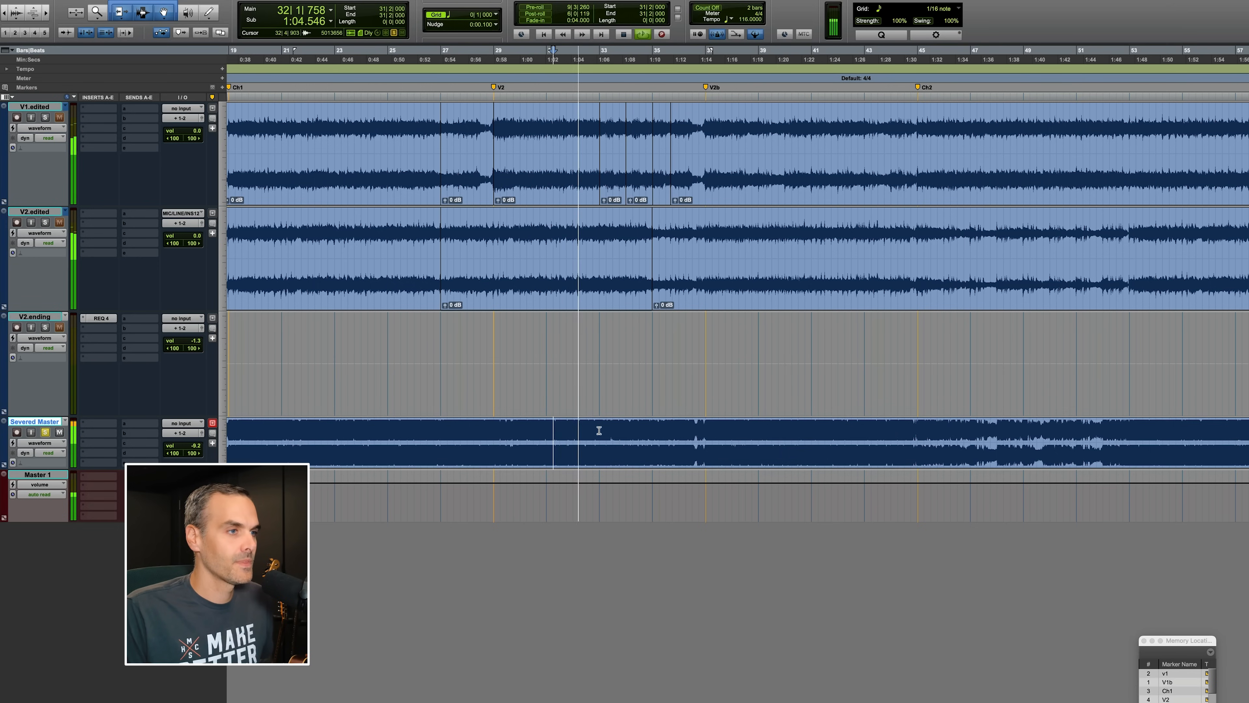
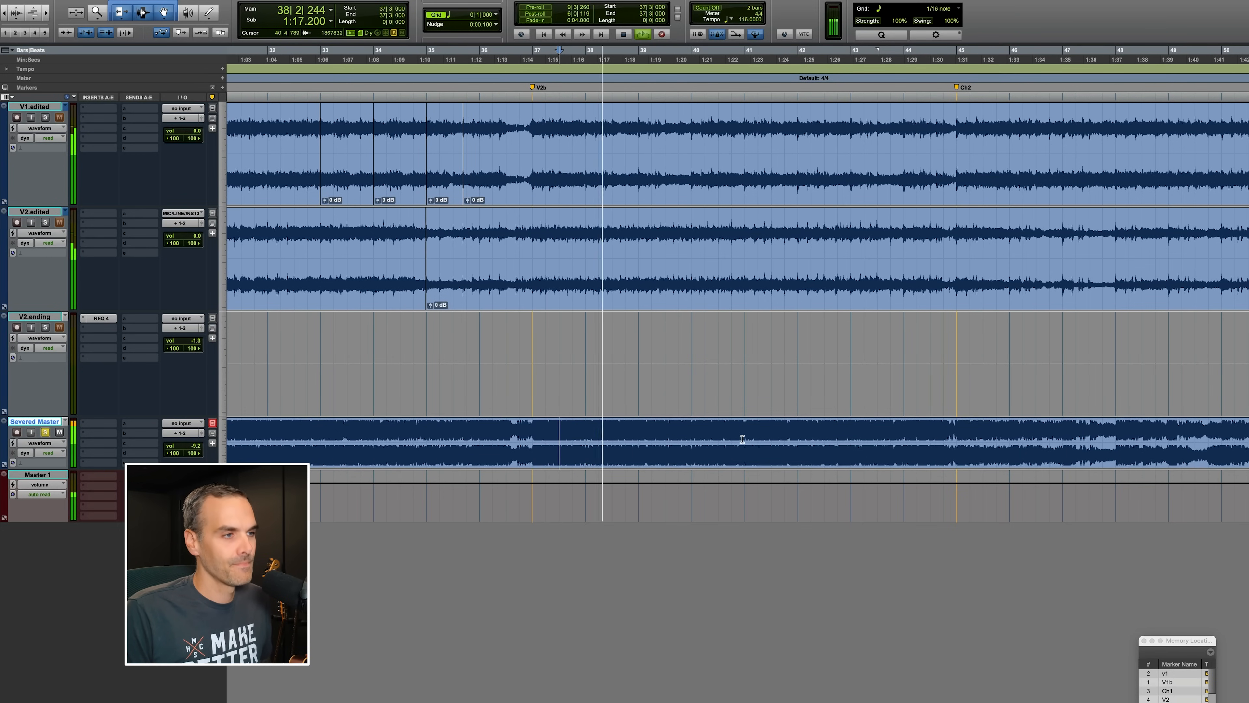
# Audition the Severed Master reference through the Ch2 section, from about bar 43 to bar 52, zooming in and out.
pyautogui.click(847, 434)
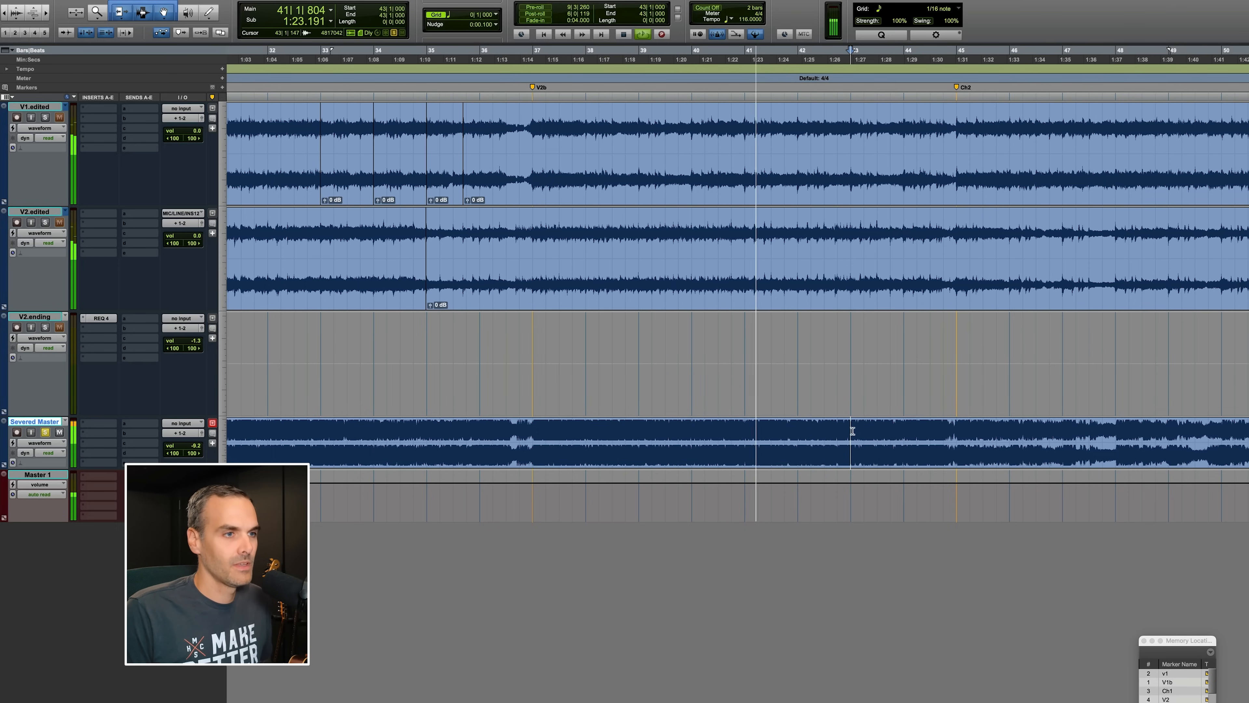
pyautogui.press('space')
pyautogui.hscroll(3, 897, 432)
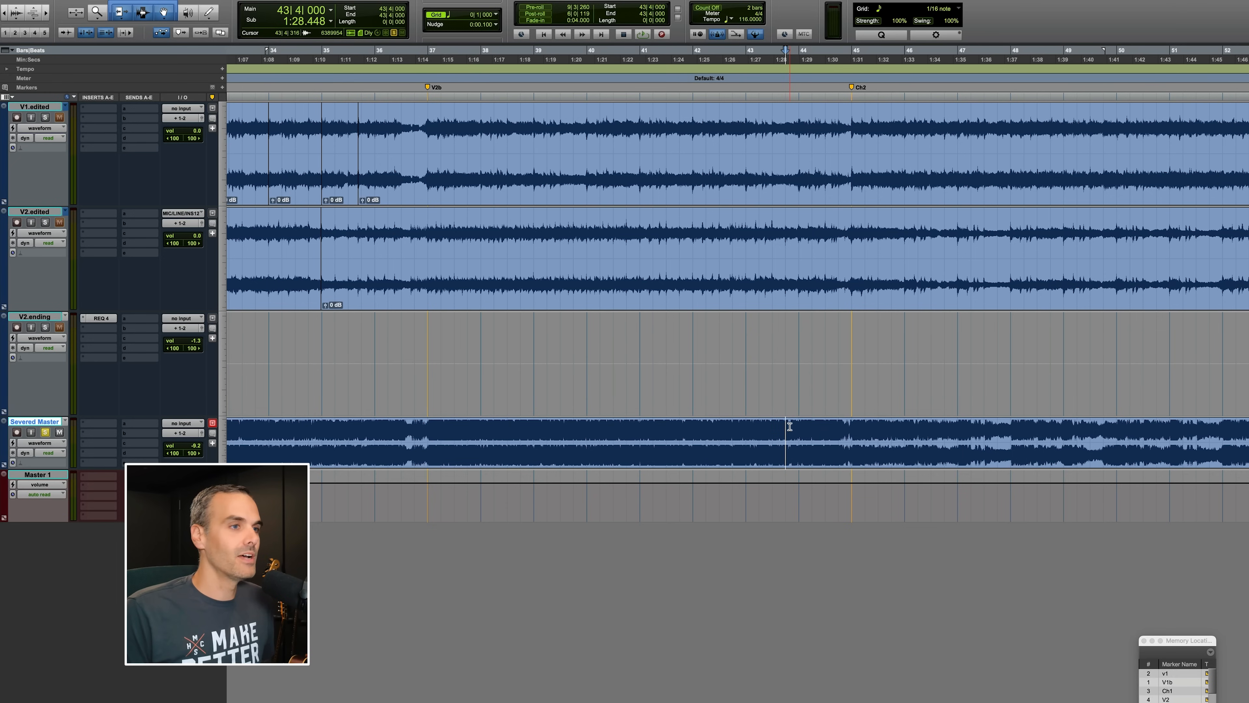
pyautogui.press('space')
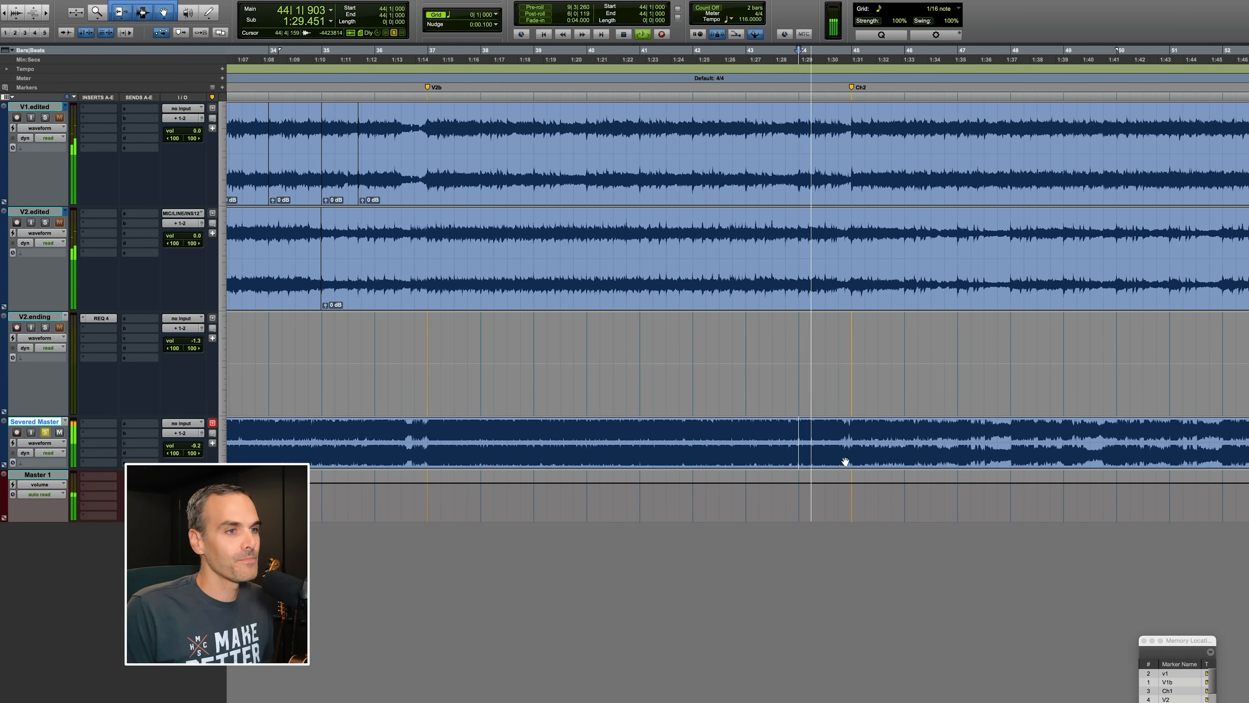
pyautogui.hscroll(5, 844, 463)
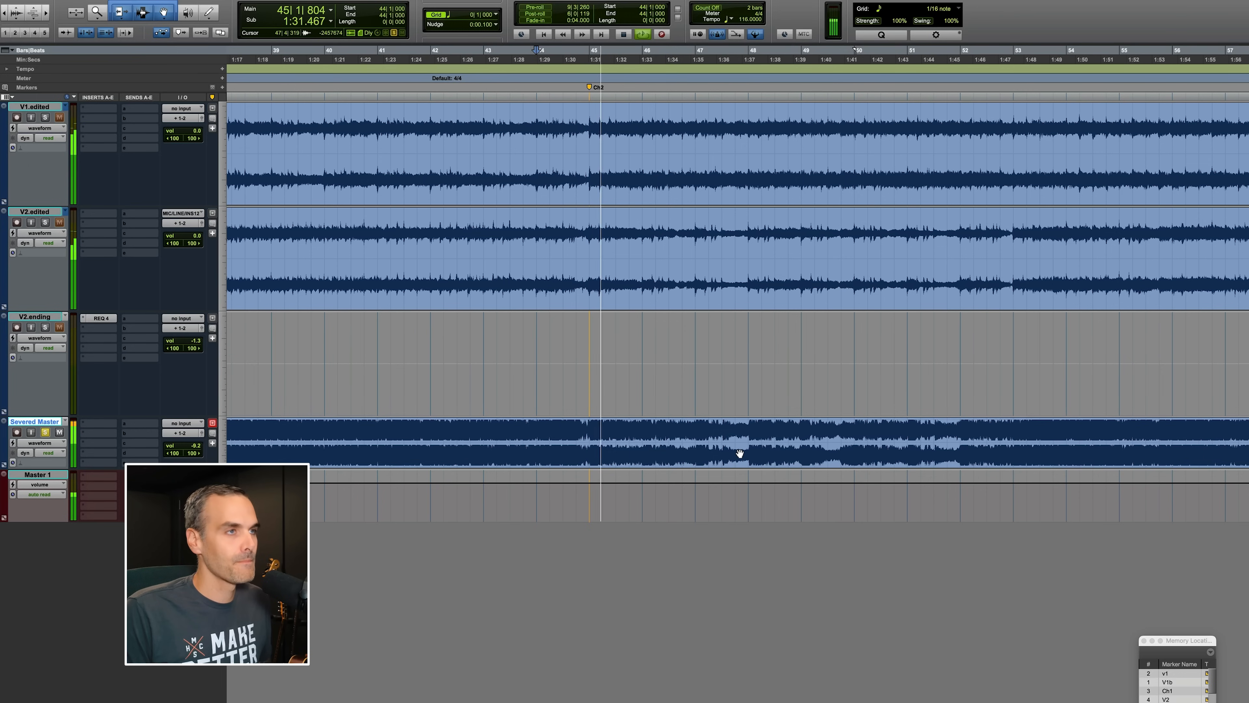
pyautogui.hscroll(5, 740, 453)
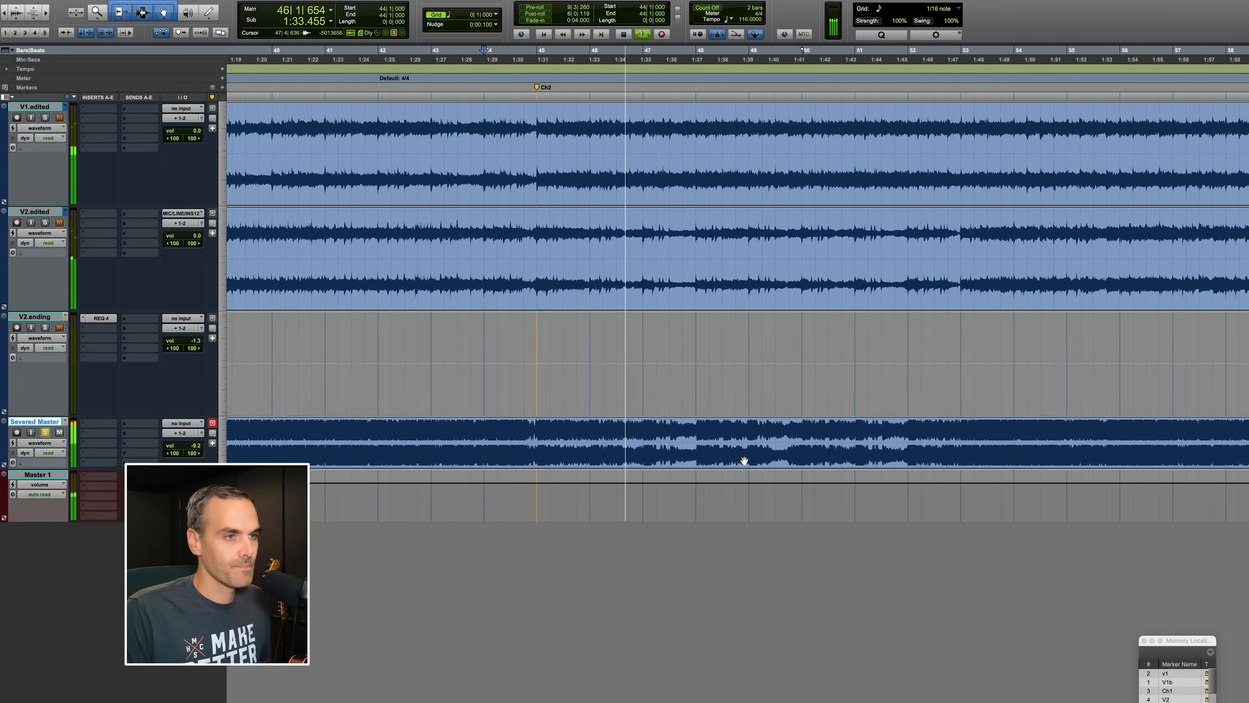
pyautogui.press('r')
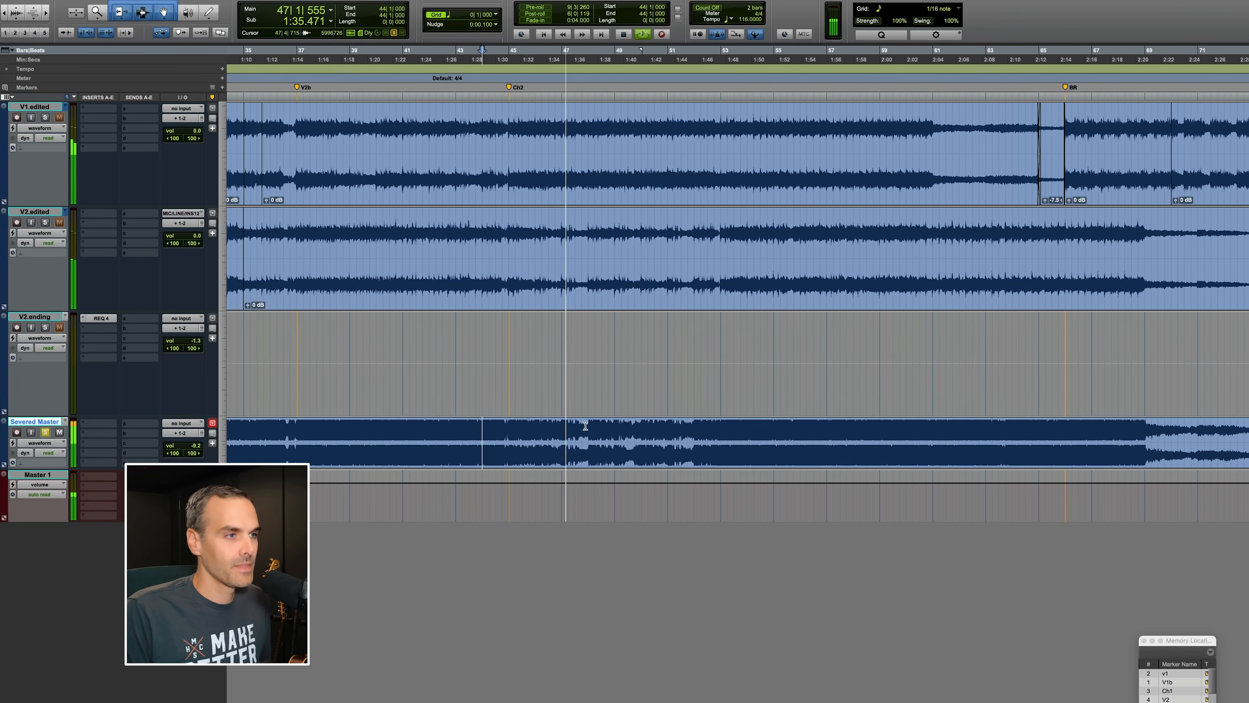
pyautogui.click(585, 424)
pyautogui.press('t')
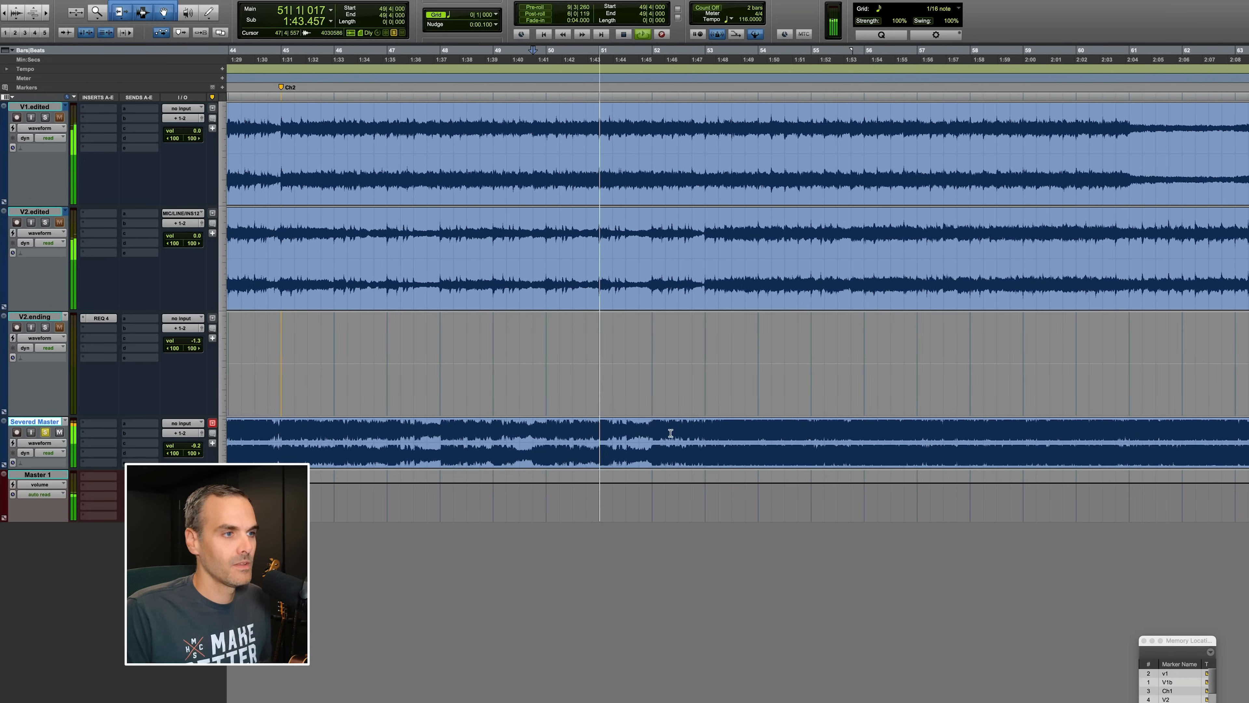
pyautogui.click(575, 432)
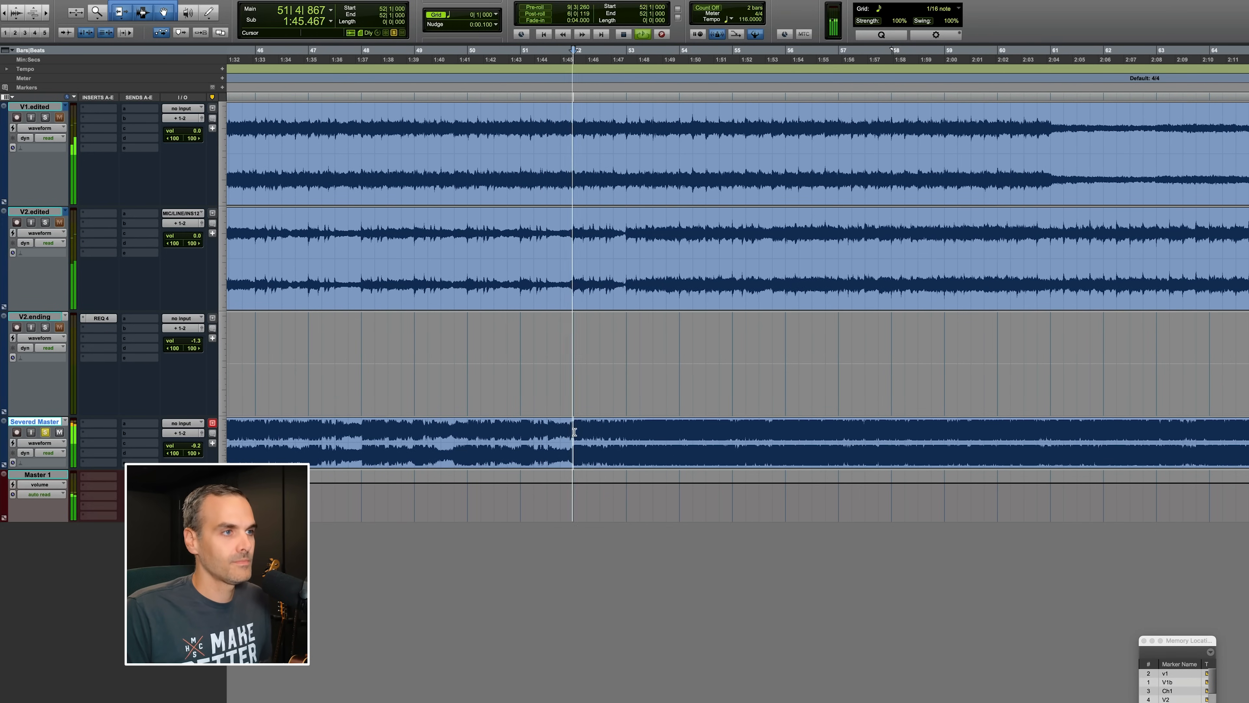
pyautogui.press('r')
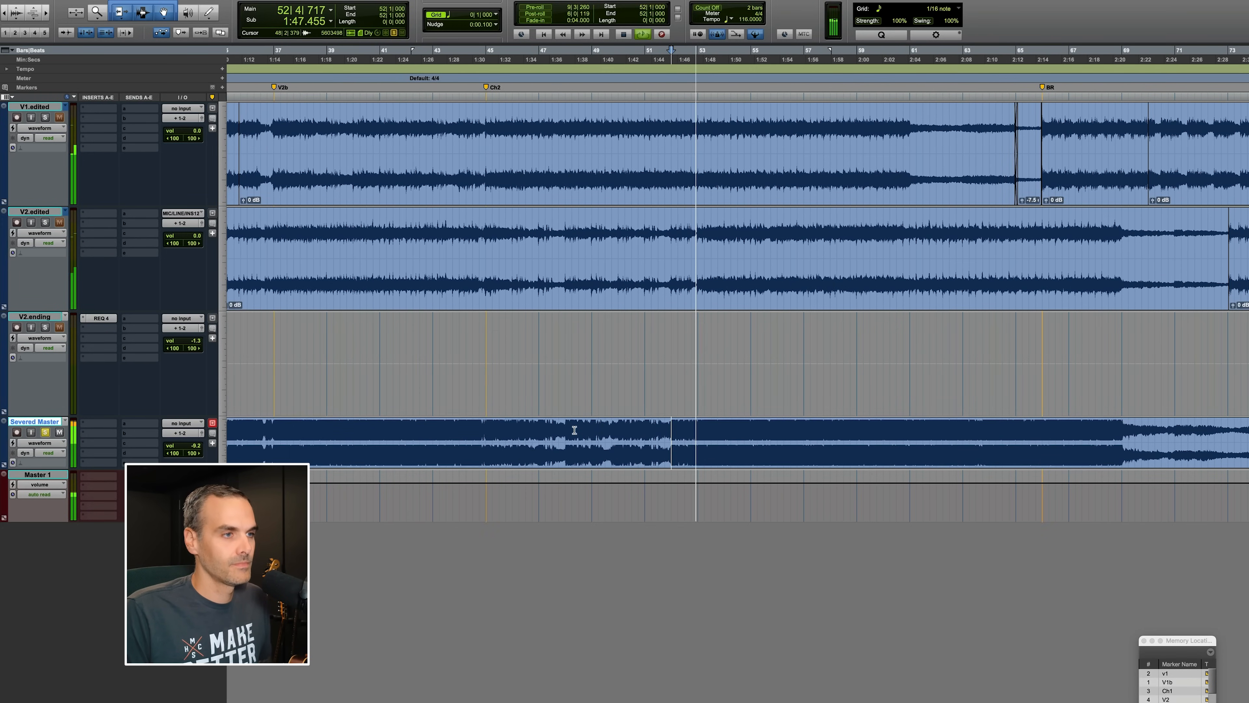
pyautogui.click(703, 431)
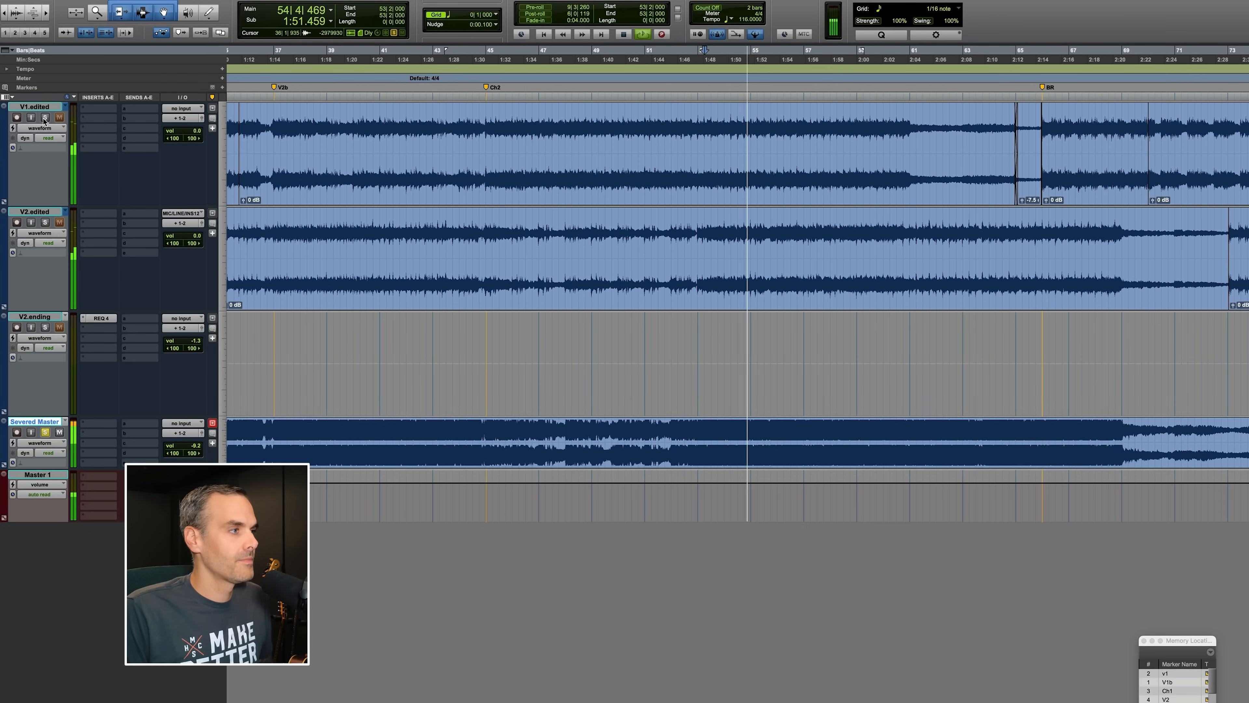
# Switch the first track to the original V1 playlist and play it from about bar 51, zooming in.
pyautogui.click(65, 106)
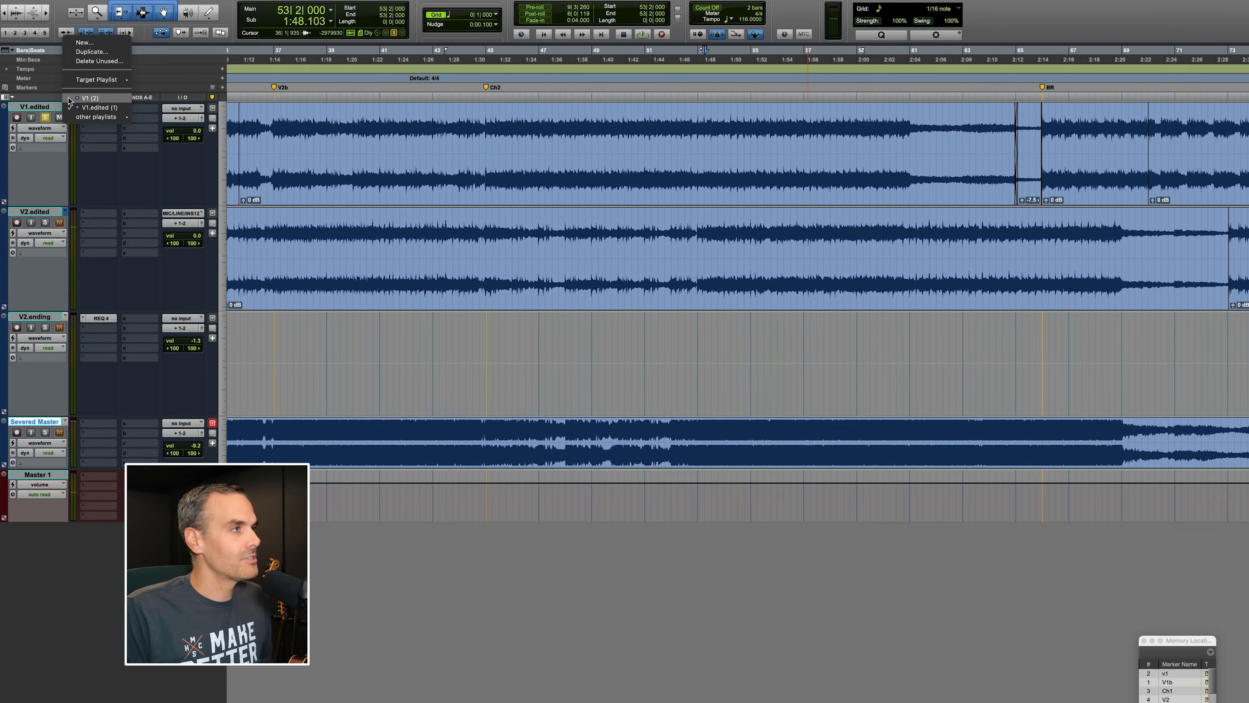
pyautogui.click(89, 98)
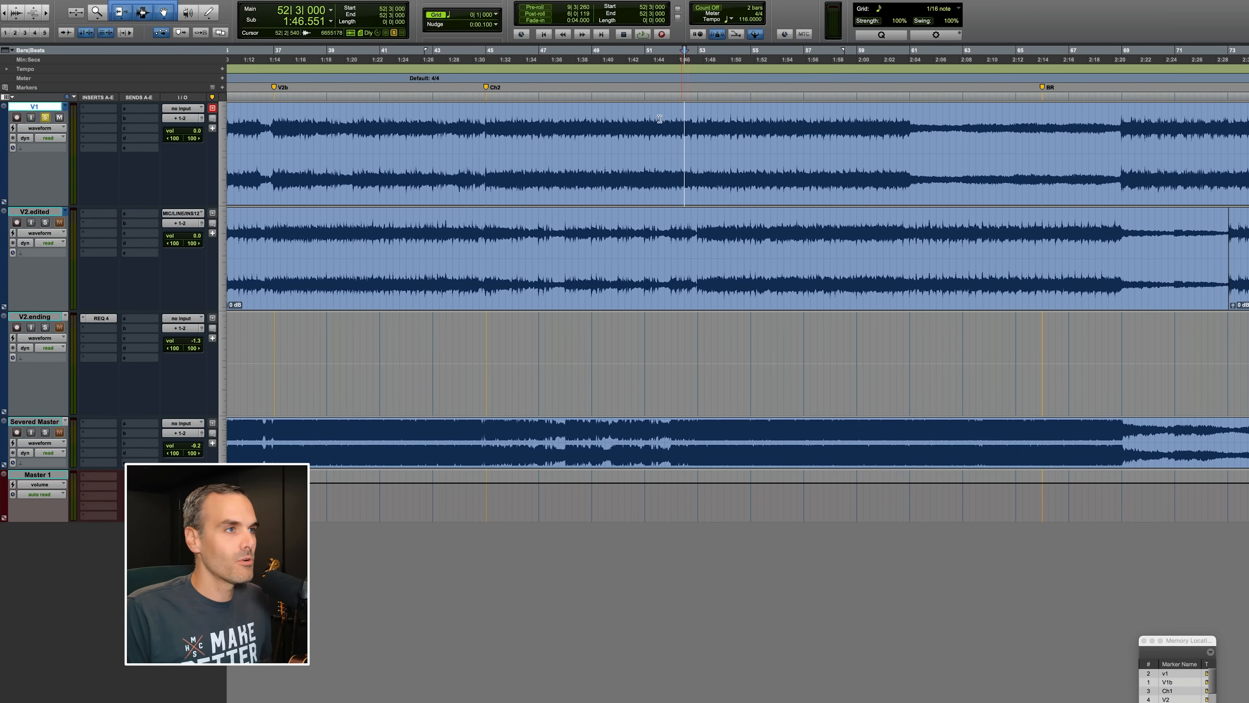
pyautogui.press('space')
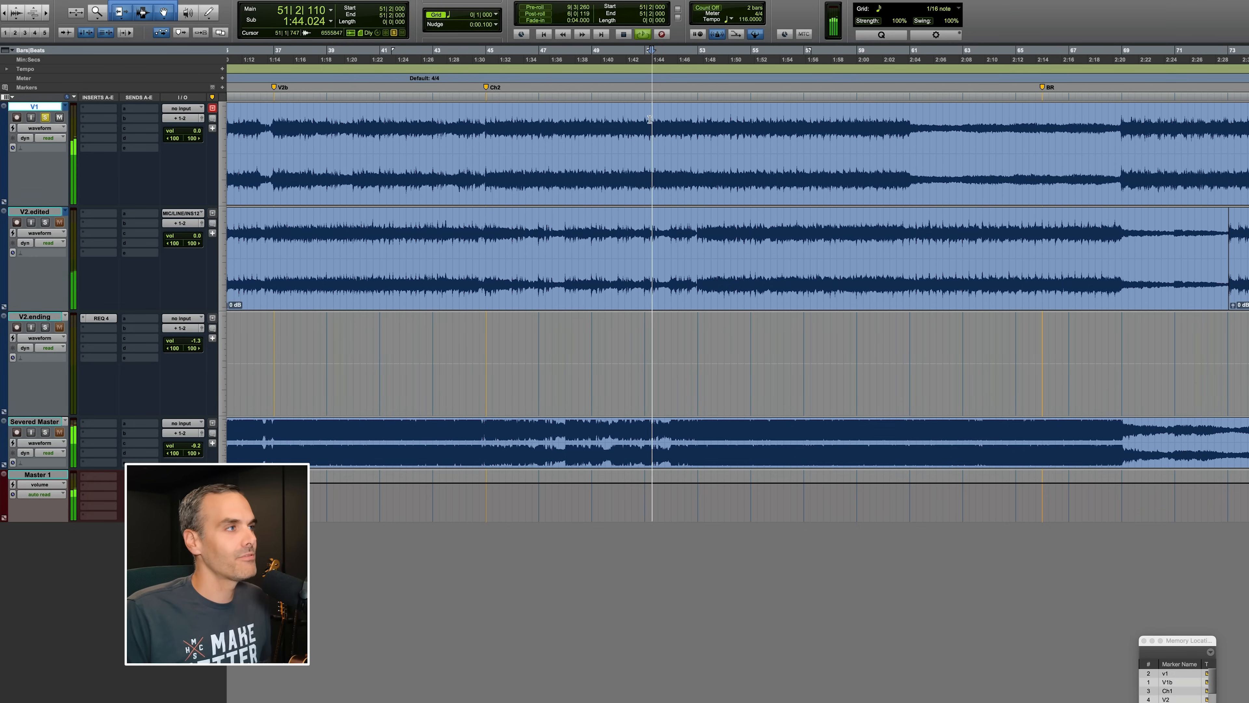
pyautogui.click(707, 128)
pyautogui.press('t')
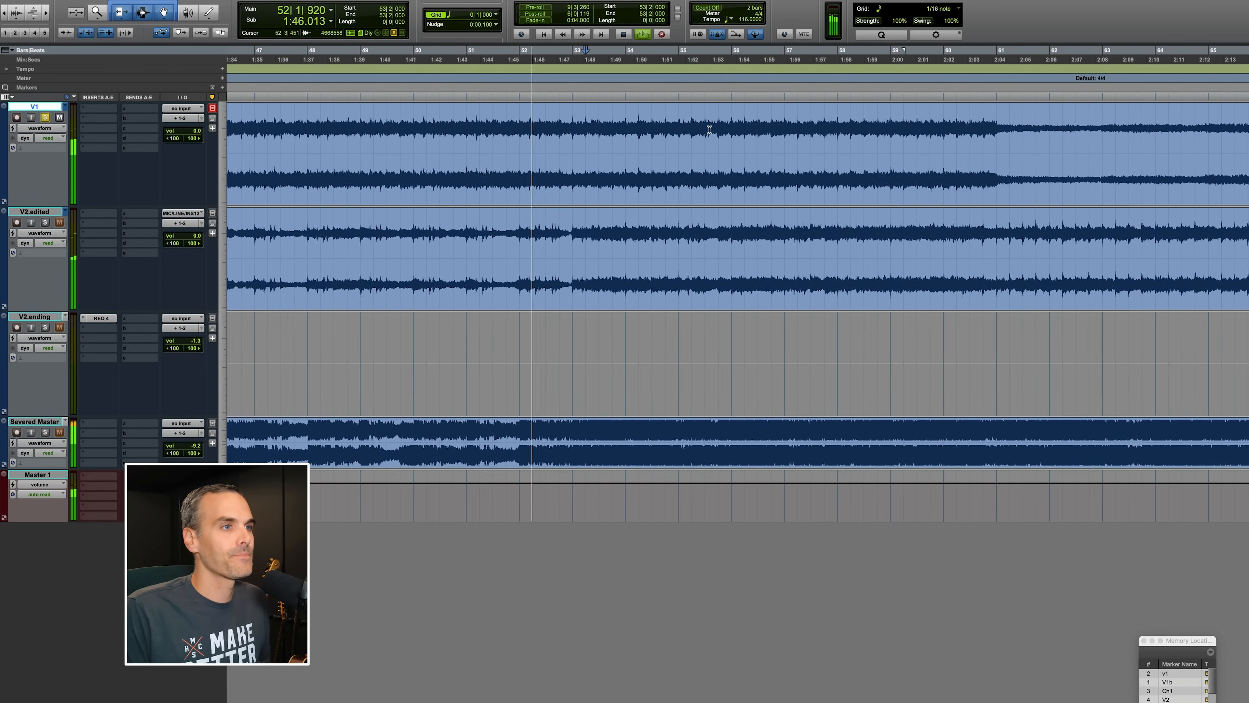
# Switch the second track to the original V2 playlist and play both originals from bar 61.
pyautogui.click(66, 211)
pyautogui.click(96, 202)
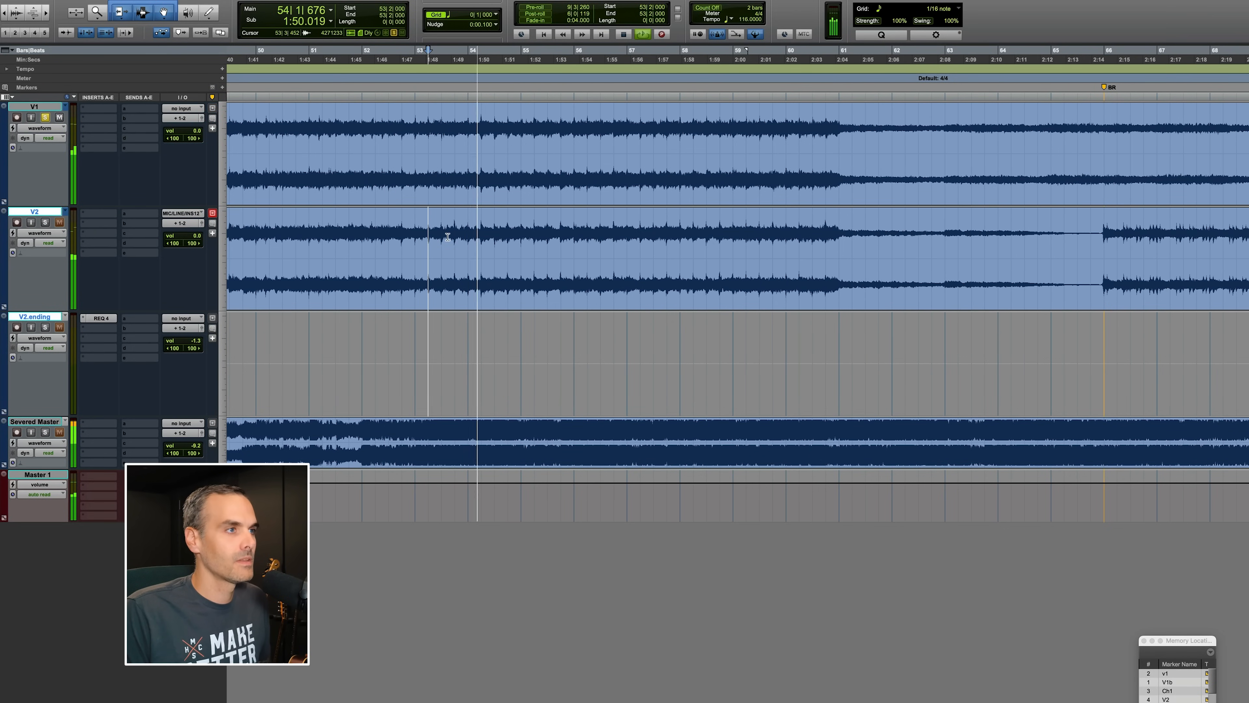
pyautogui.click(764, 114)
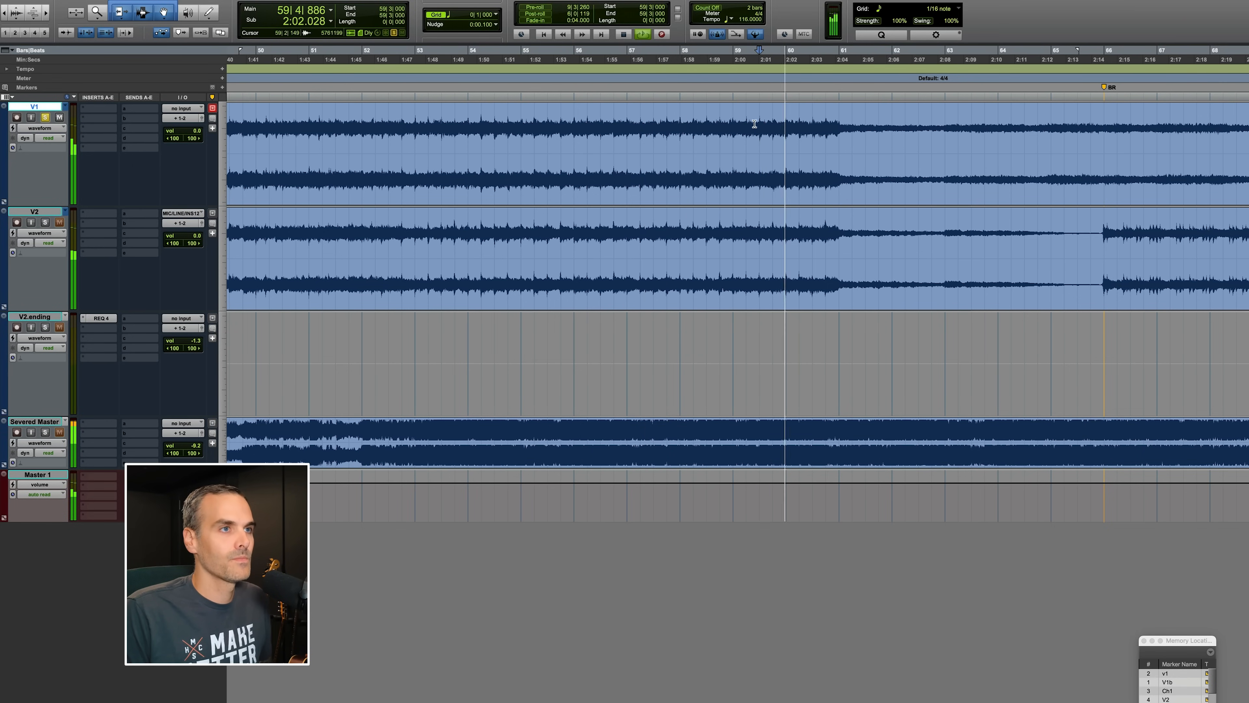
pyautogui.click(829, 125)
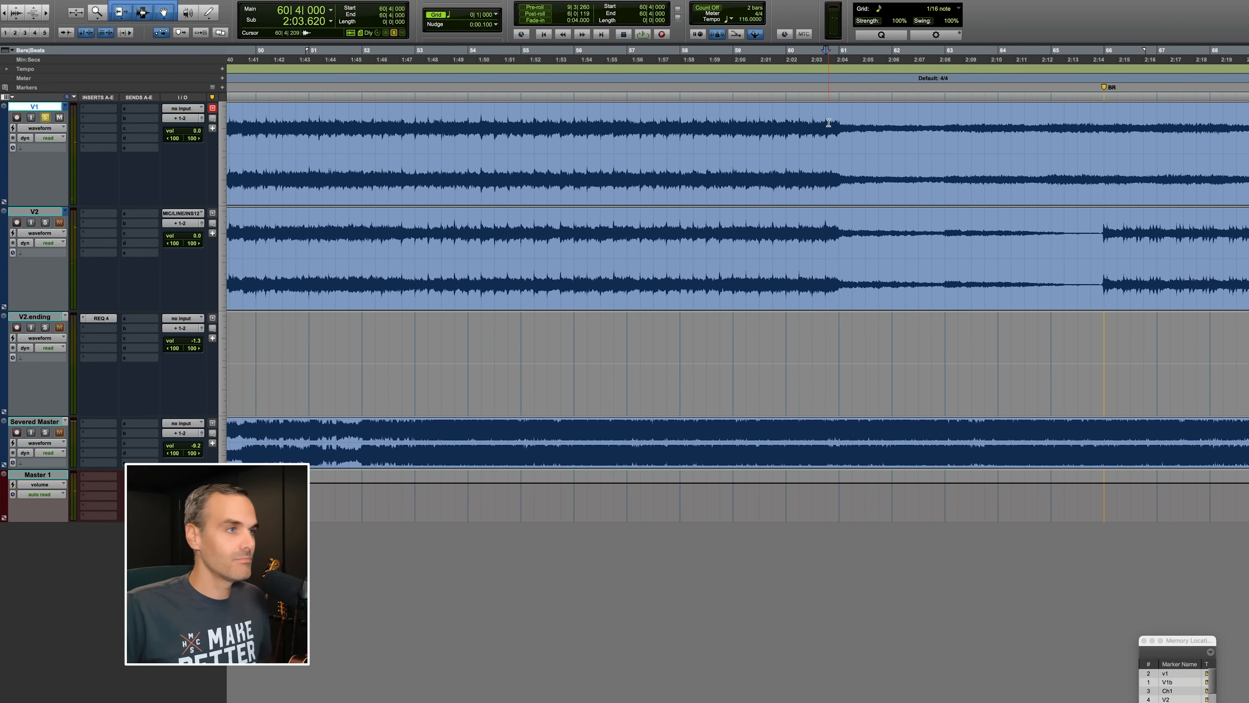
pyautogui.hscroll(6, 834, 123)
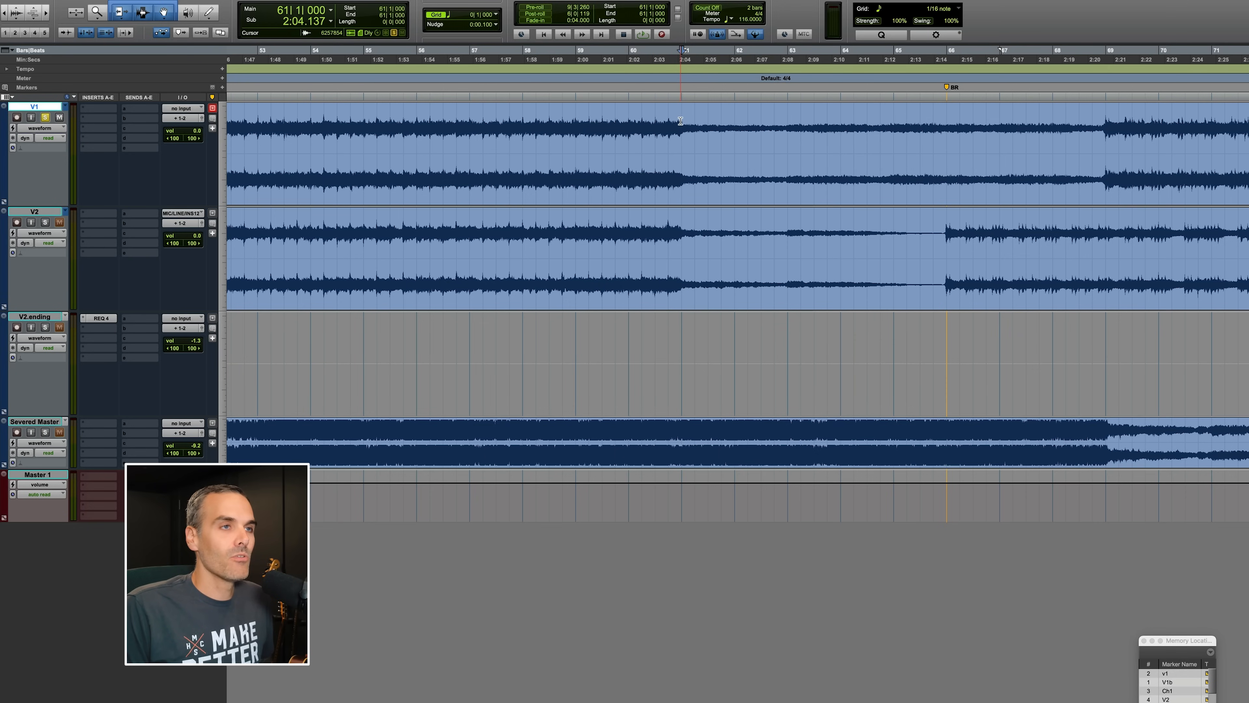
pyautogui.press('space')
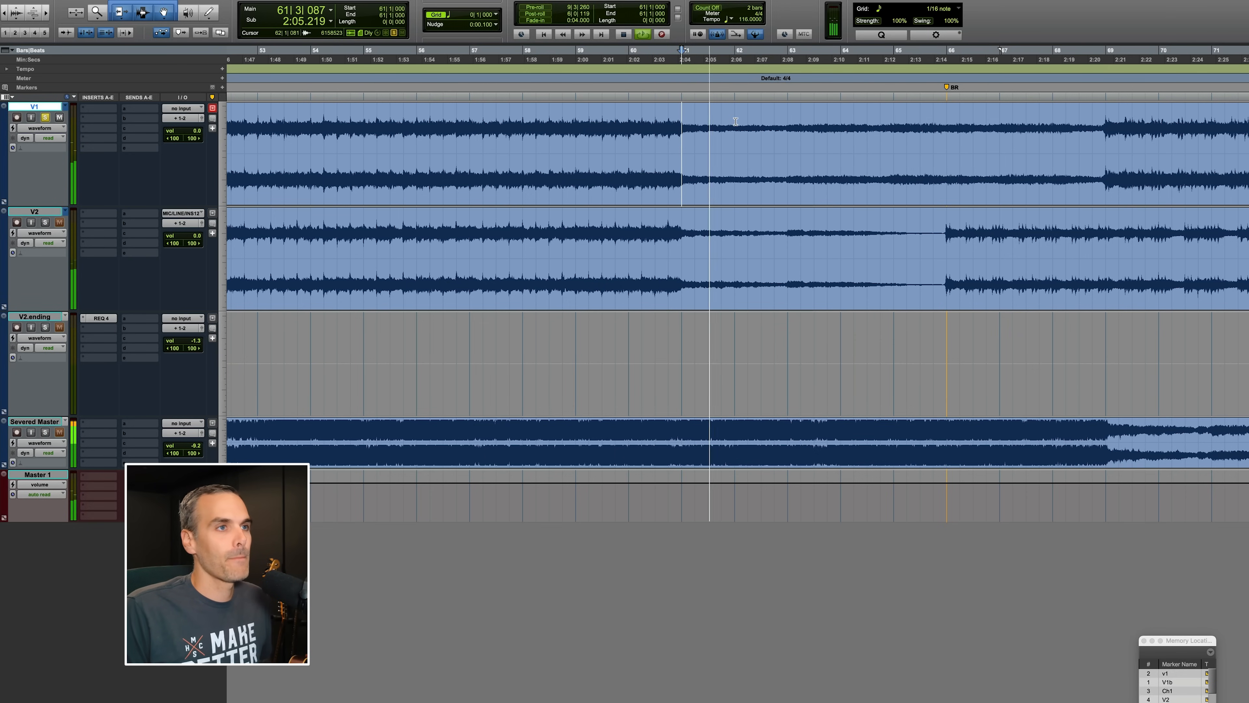
# Select the quiet V1 region between bars 61 and 69 and audition playback around it.
pyautogui.doubleClick(1102, 115)
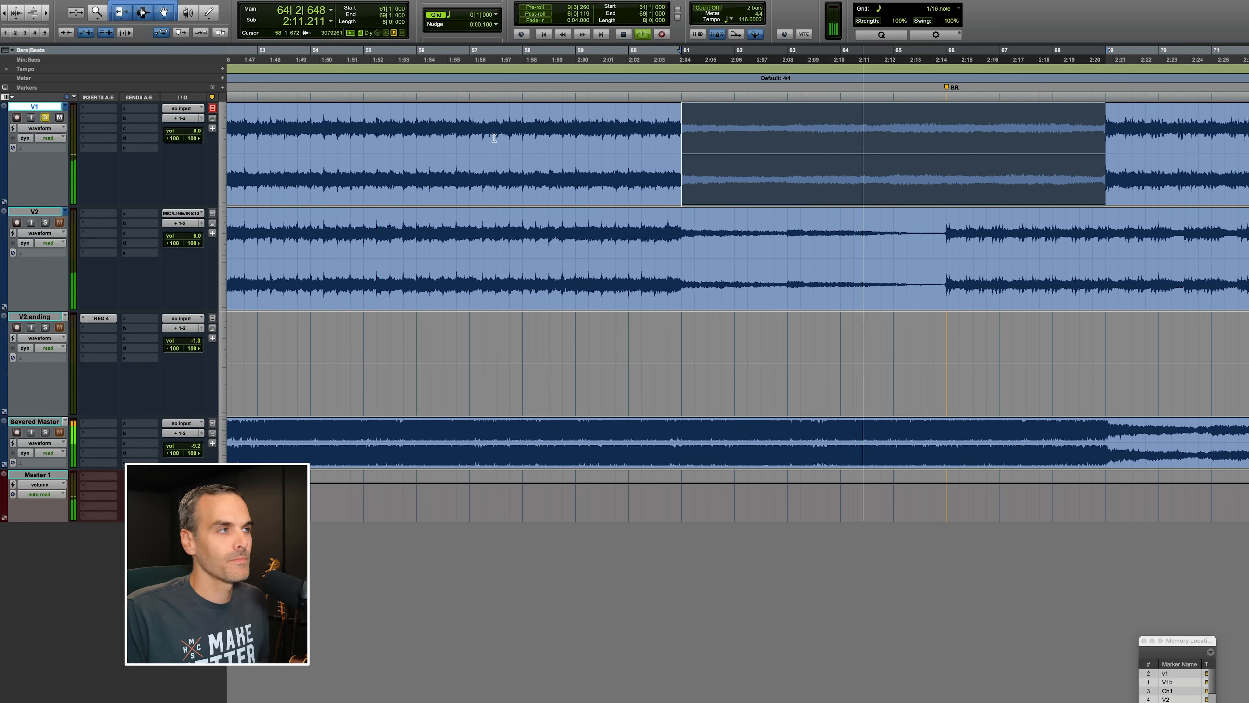
pyautogui.click(679, 130)
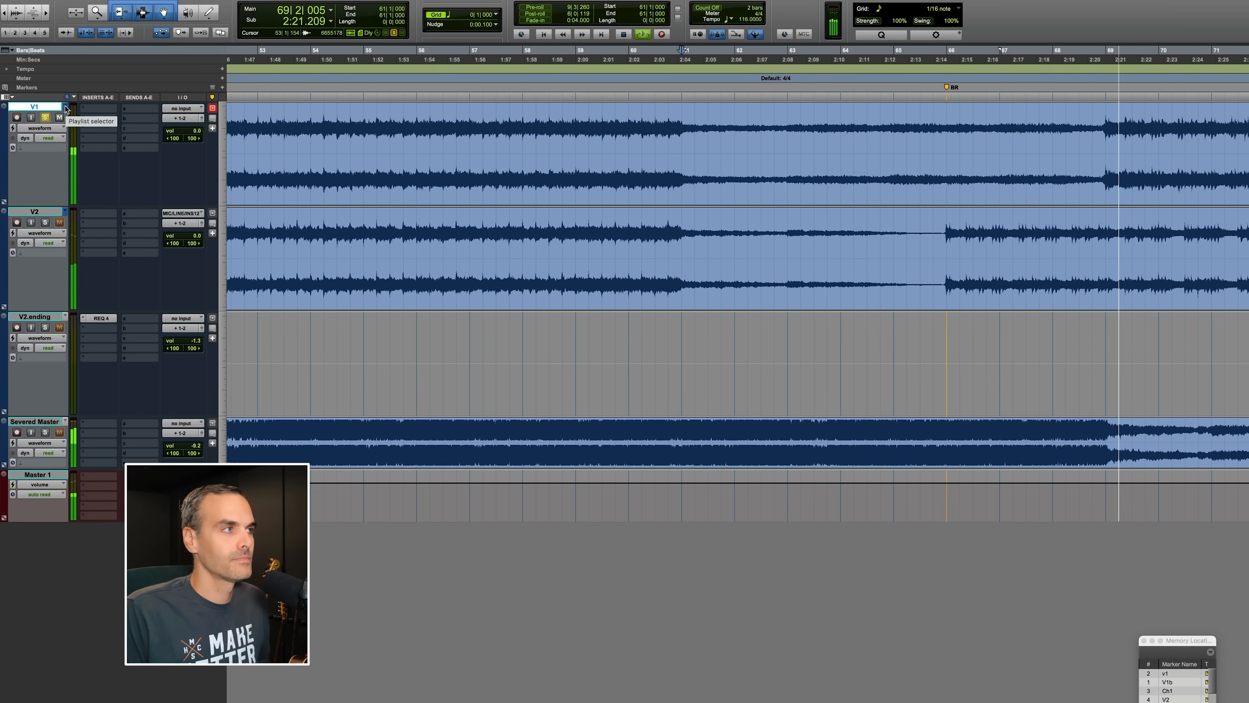
pyautogui.press('space')
pyautogui.keyDown('shift'); pyautogui.click(1109, 127); pyautogui.keyUp('shift')
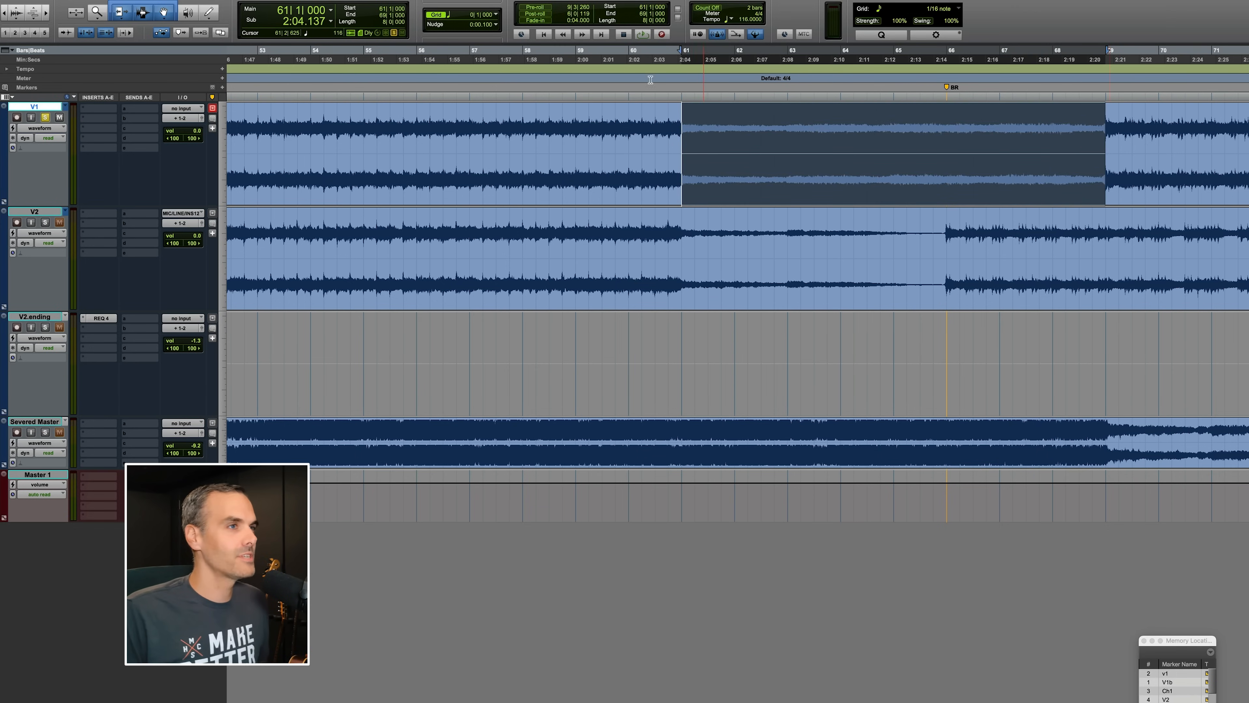
pyautogui.click(687, 117)
# Switch the first track to the V1.edited playlist and play it from bar 61.
pyautogui.click(64, 106)
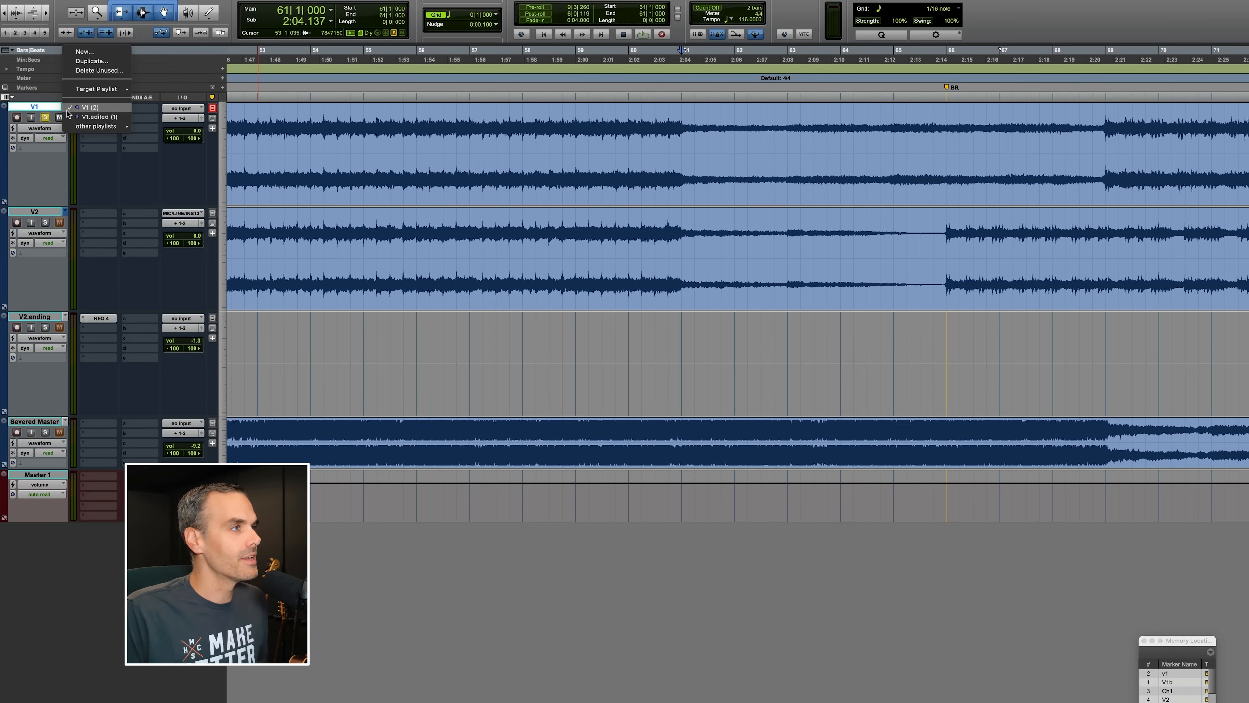
pyautogui.click(94, 115)
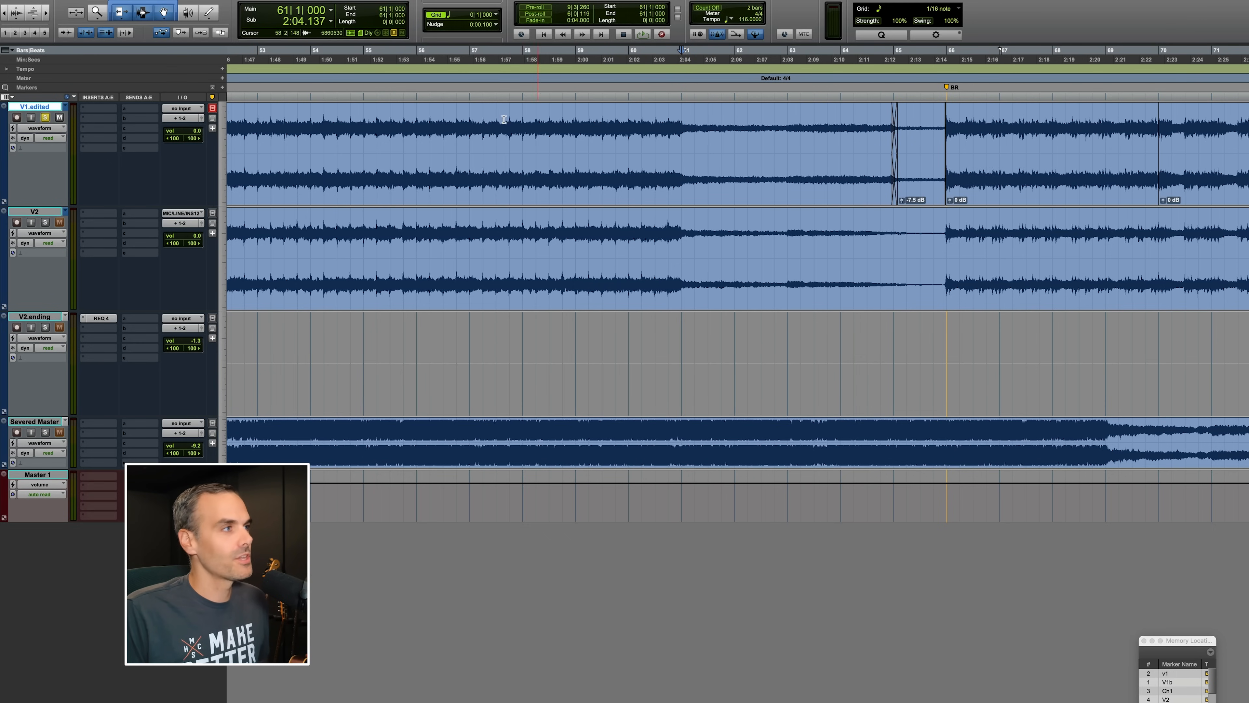
pyautogui.press('space')
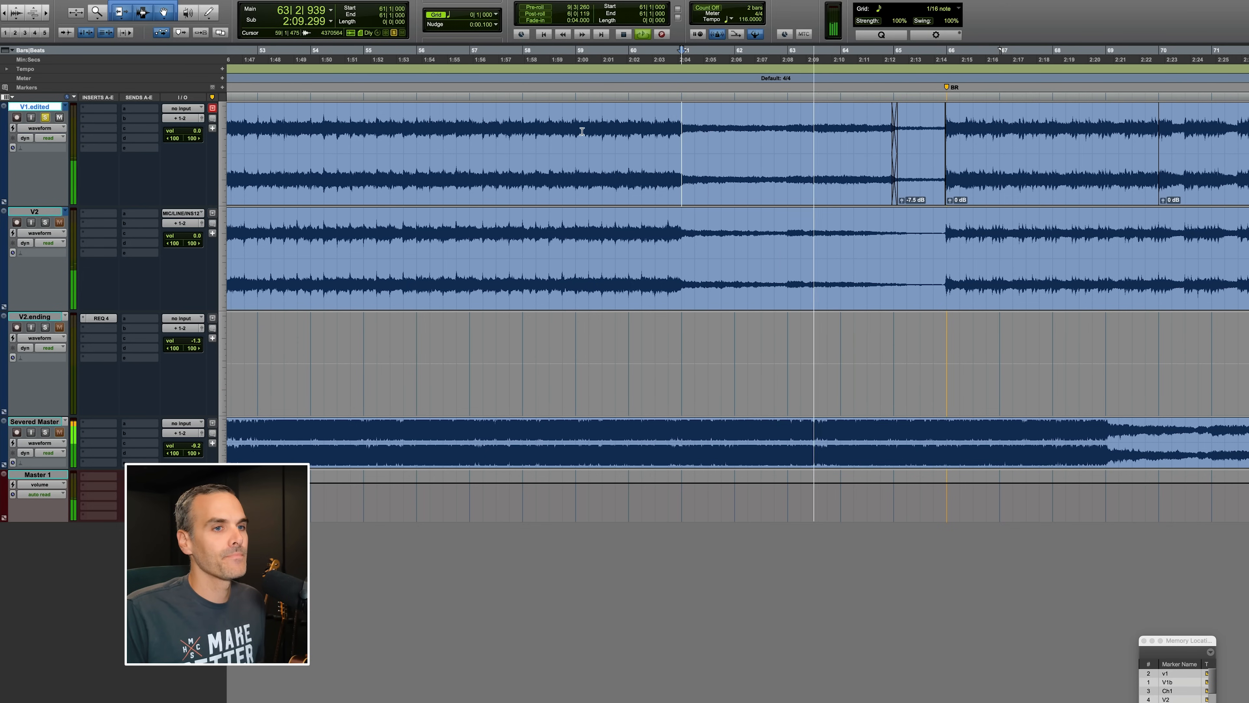
pyautogui.hscroll(3, 613, 168)
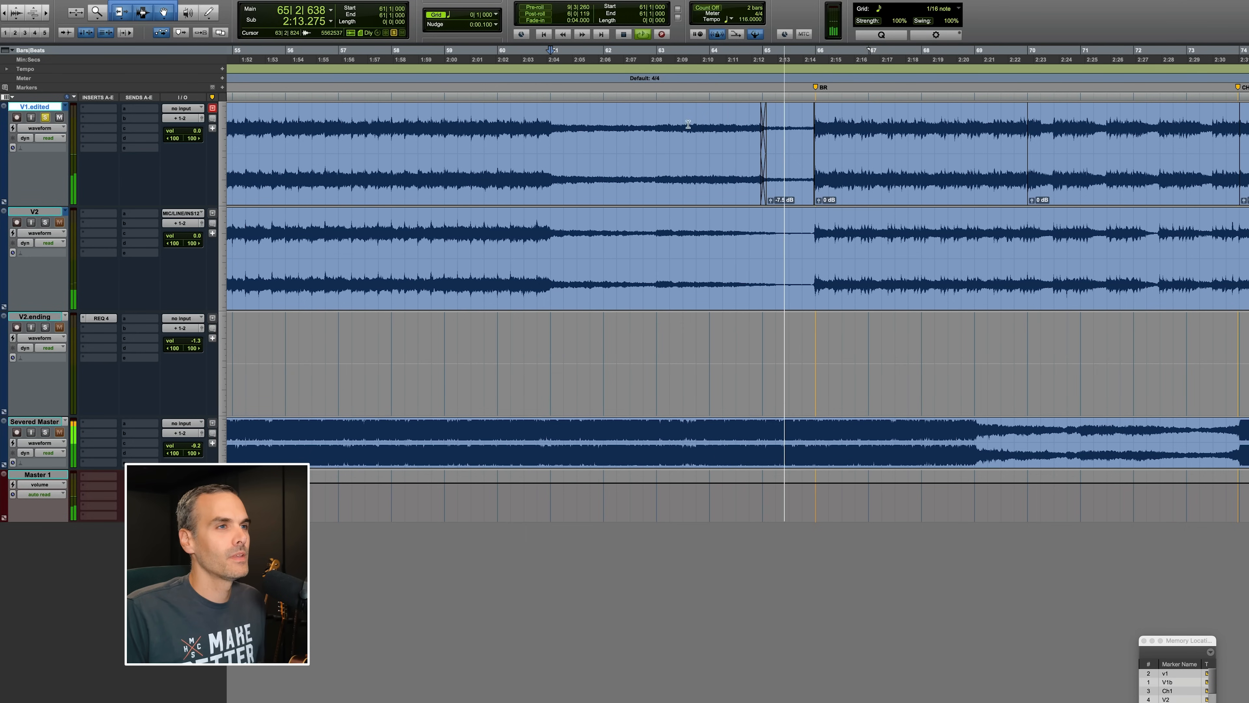
pyautogui.press('space')
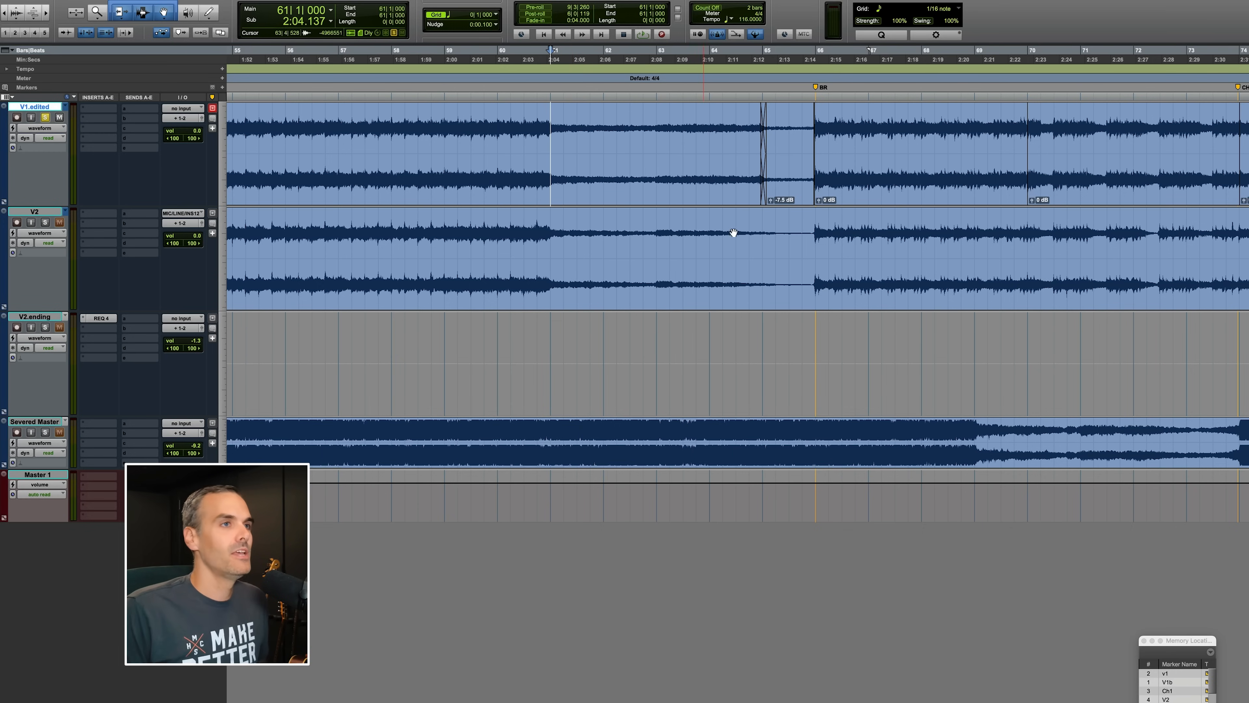
# Switch the first track back to the original V1 playlist and play it from bar 69.
pyautogui.click(68, 100)
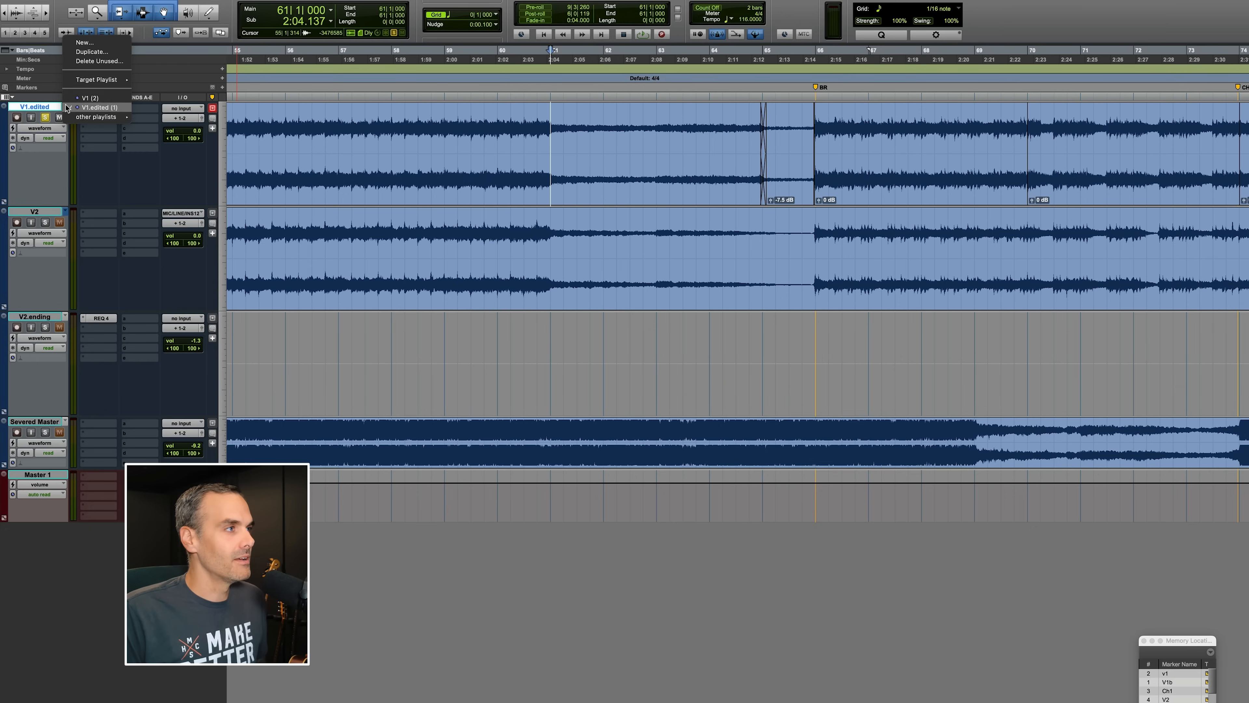
pyautogui.click(83, 49)
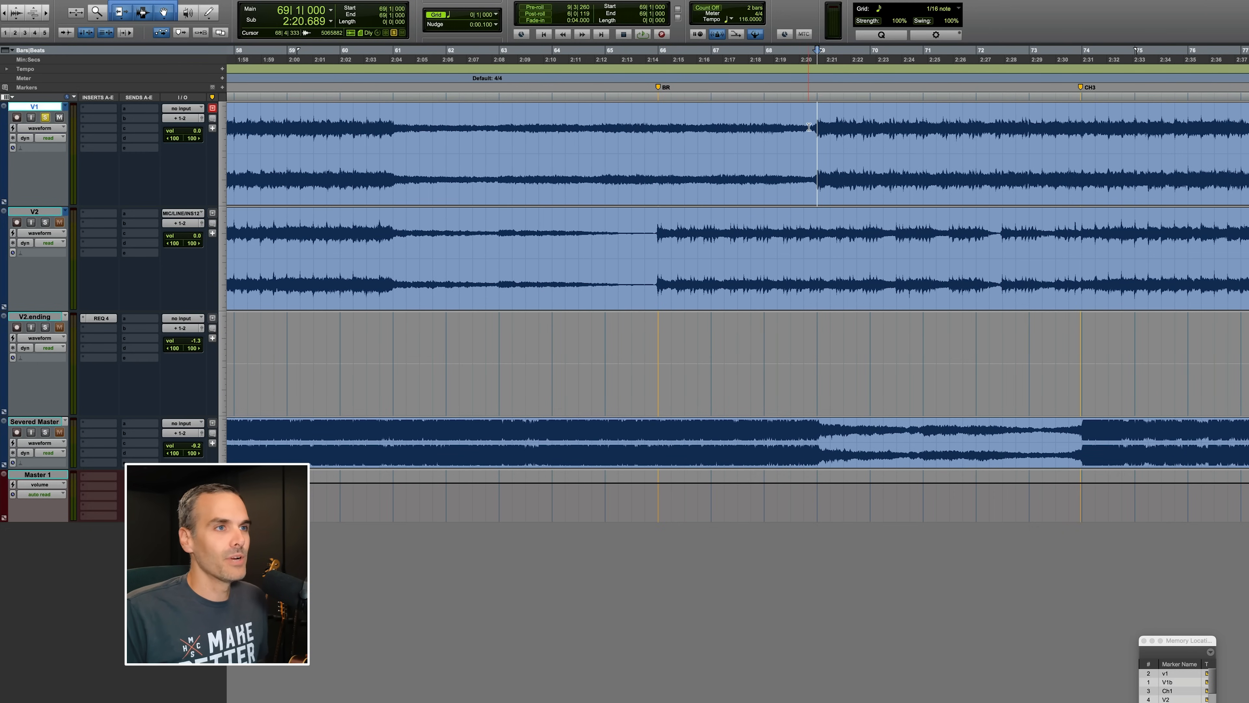
pyautogui.press('space')
pyautogui.hscroll(10, 663, 190)
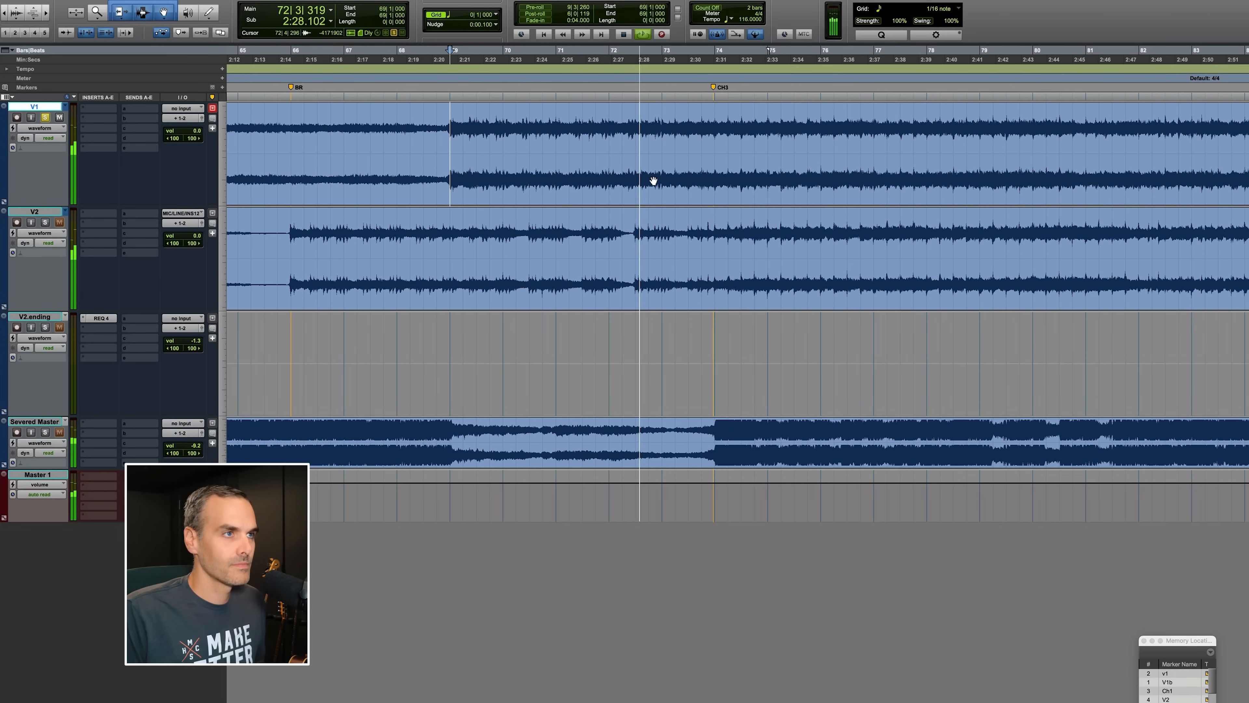
pyautogui.press('space')
# Switch the first track to V1.edited again and play it from the BR marker at bar 66, zooming out.
pyautogui.keyDown('shift'); pyautogui.click(667, 123); pyautogui.keyUp('shift')
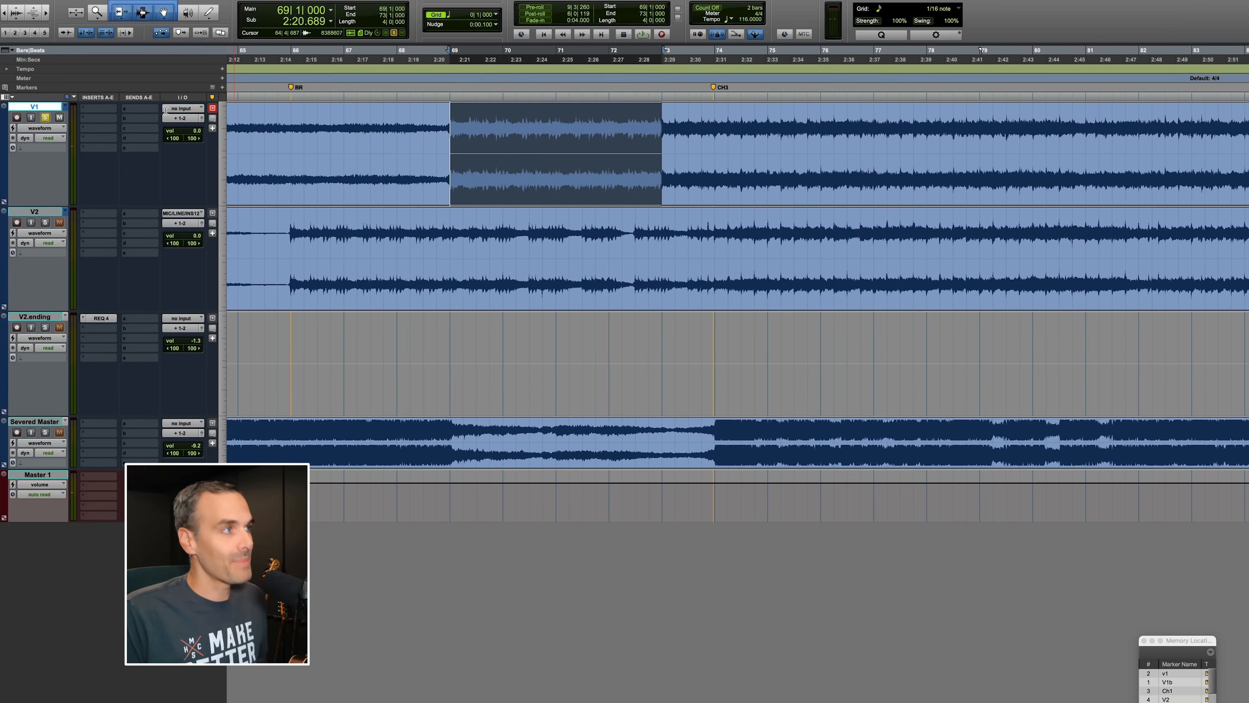
pyautogui.click(64, 107)
pyautogui.click(94, 123)
pyautogui.hscroll(-2, 399, 194)
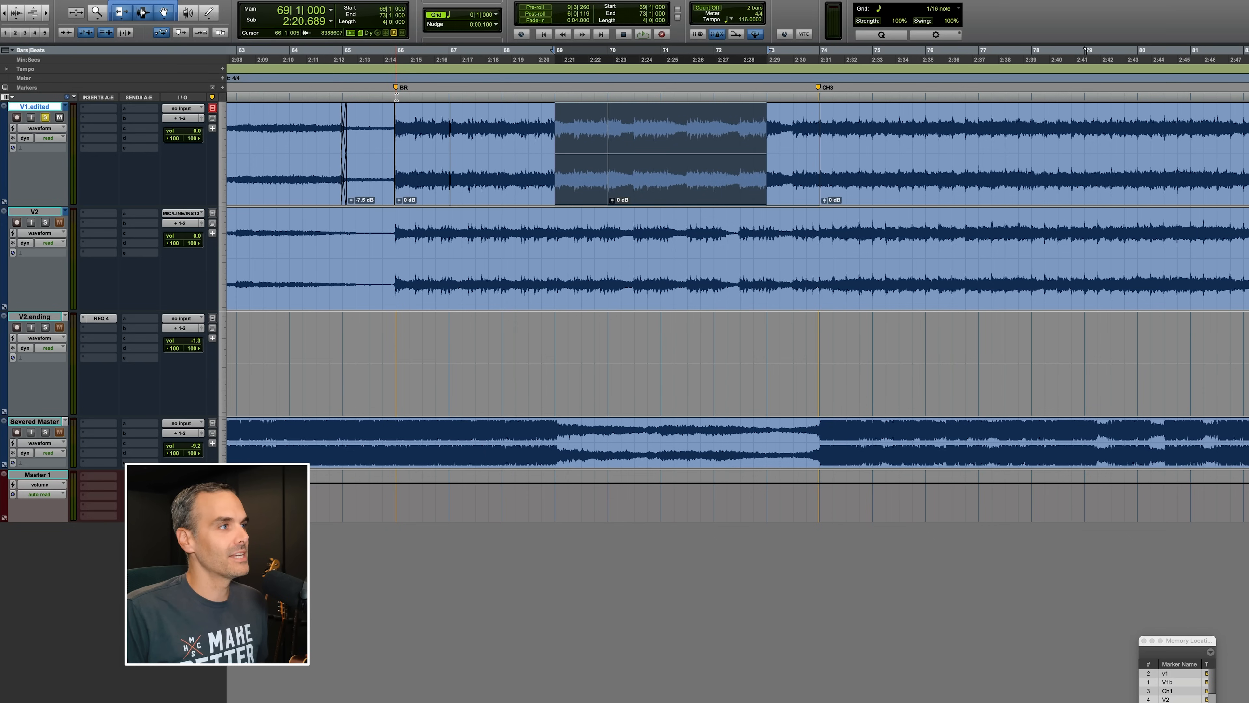
pyautogui.click(403, 134)
pyautogui.press('space')
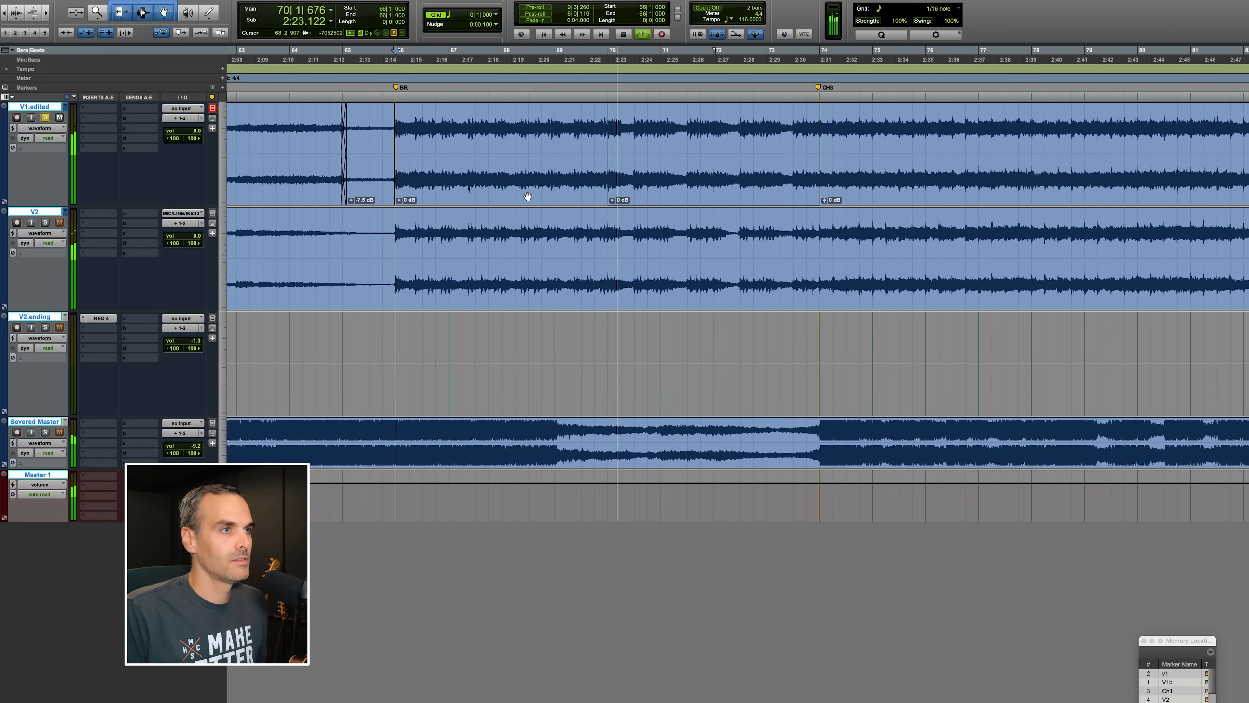
pyautogui.hscroll(5, 566, 201)
pyautogui.press('super+bracketleft')
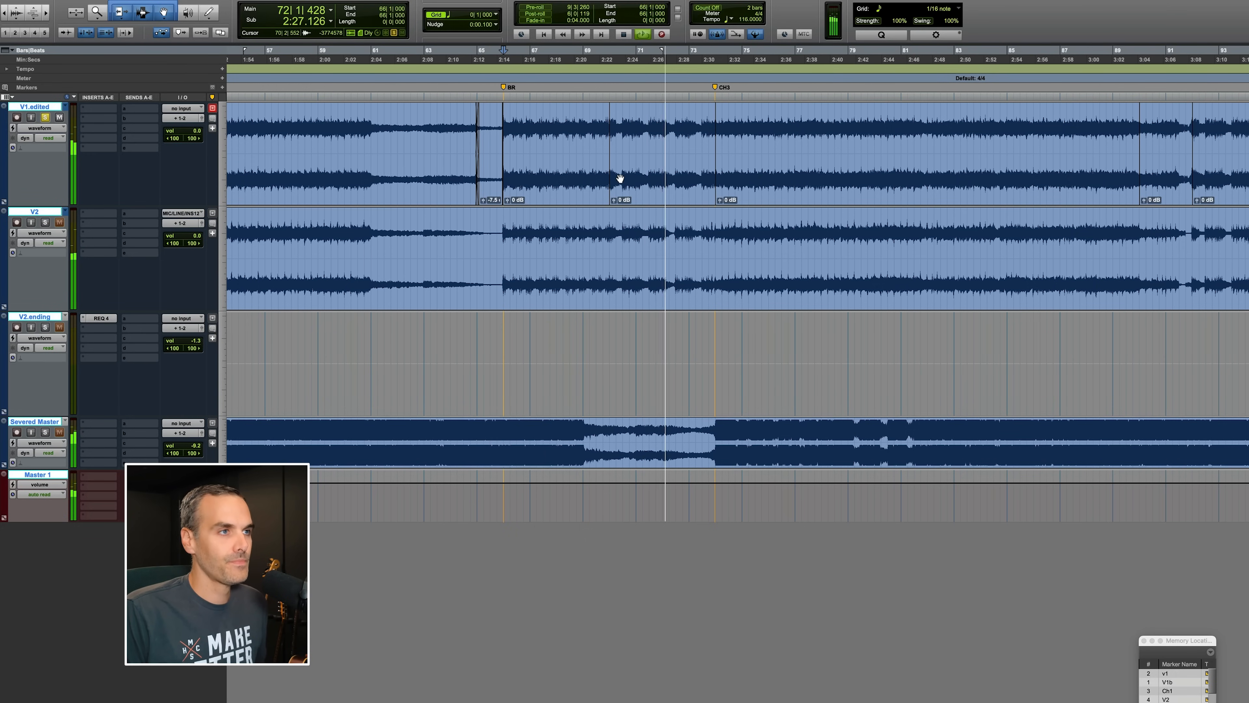
pyautogui.press('space')
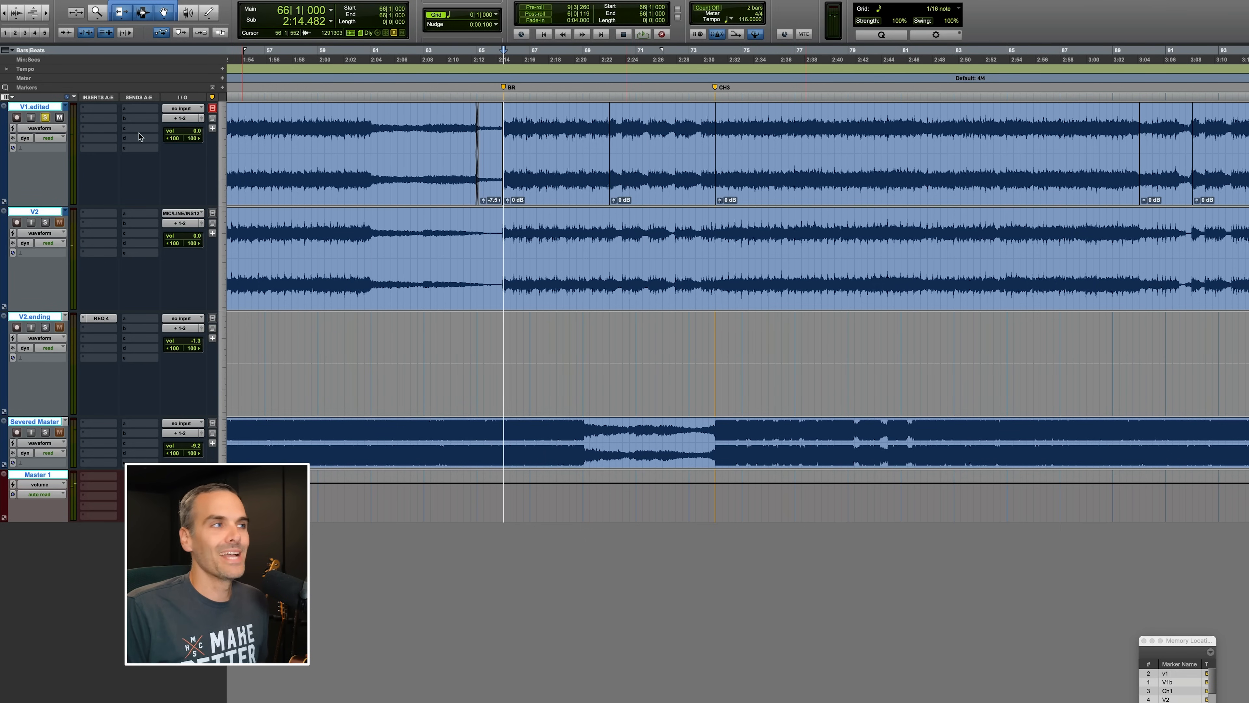
# Switch the first track back to the original V1 playlist and play it from bar 91, zooming out.
pyautogui.click(66, 107)
pyautogui.click(81, 98)
pyautogui.hscroll(10, 696, 192)
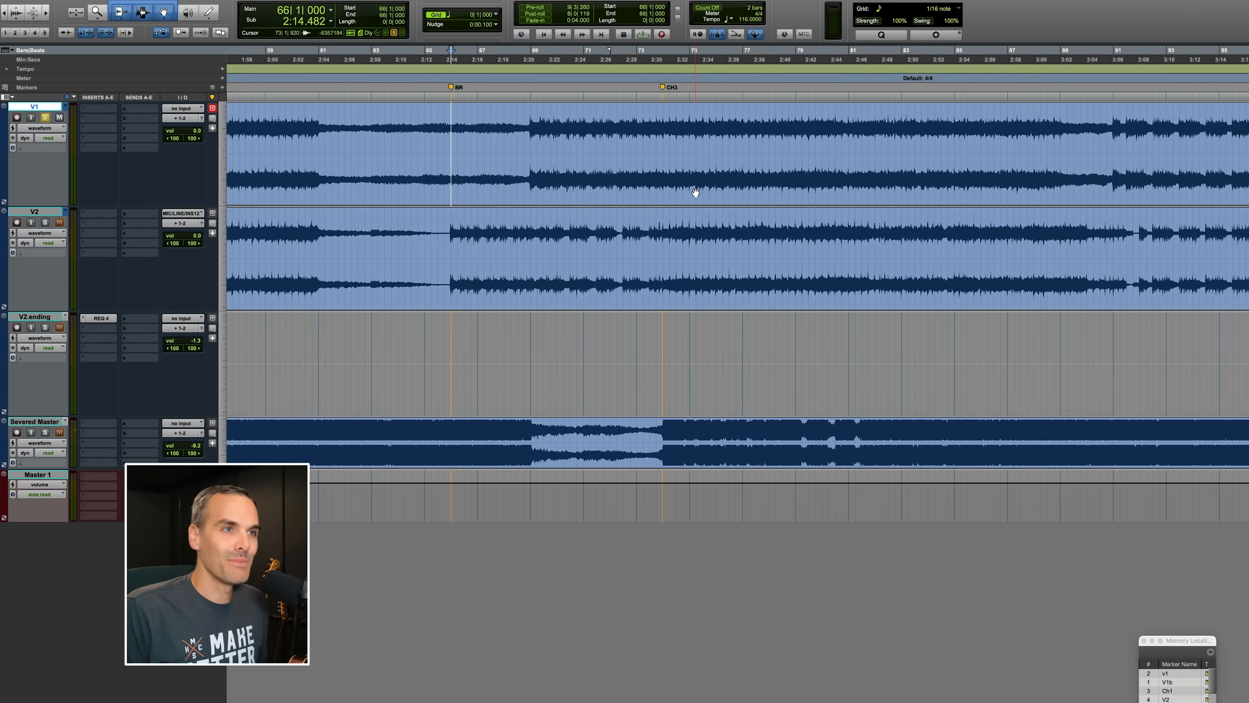
pyautogui.hscroll(15, 696, 192)
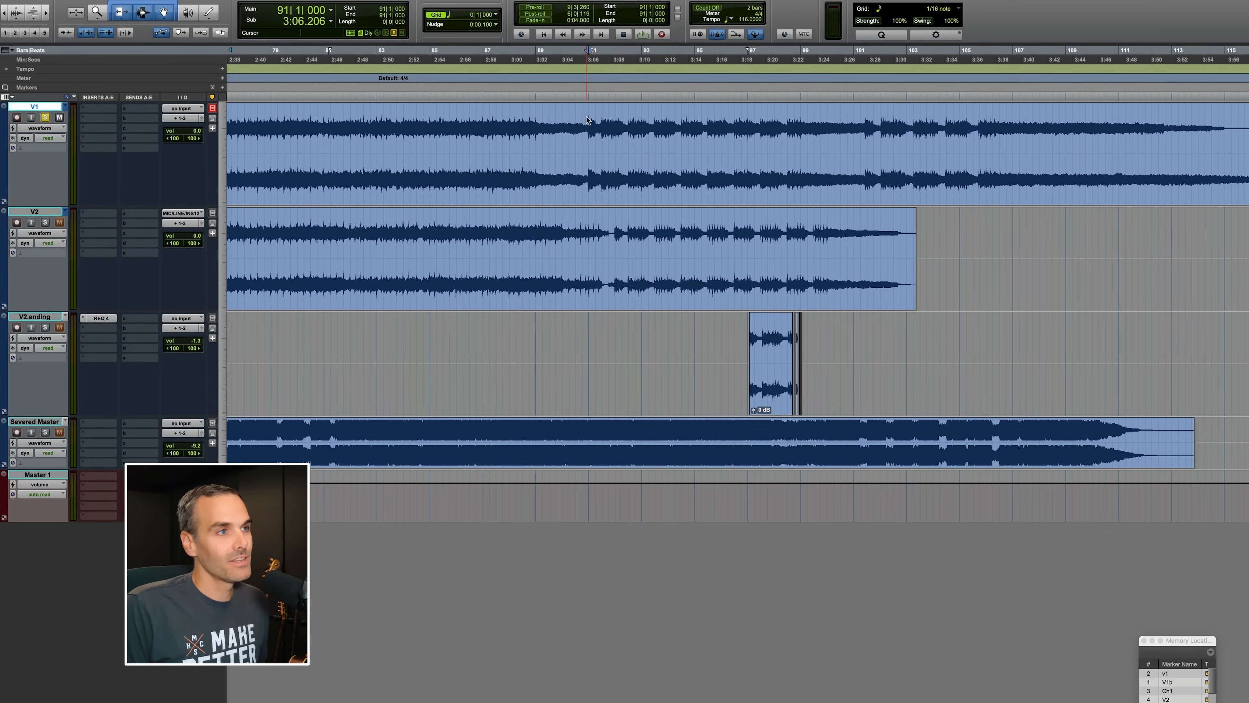
pyautogui.press('space')
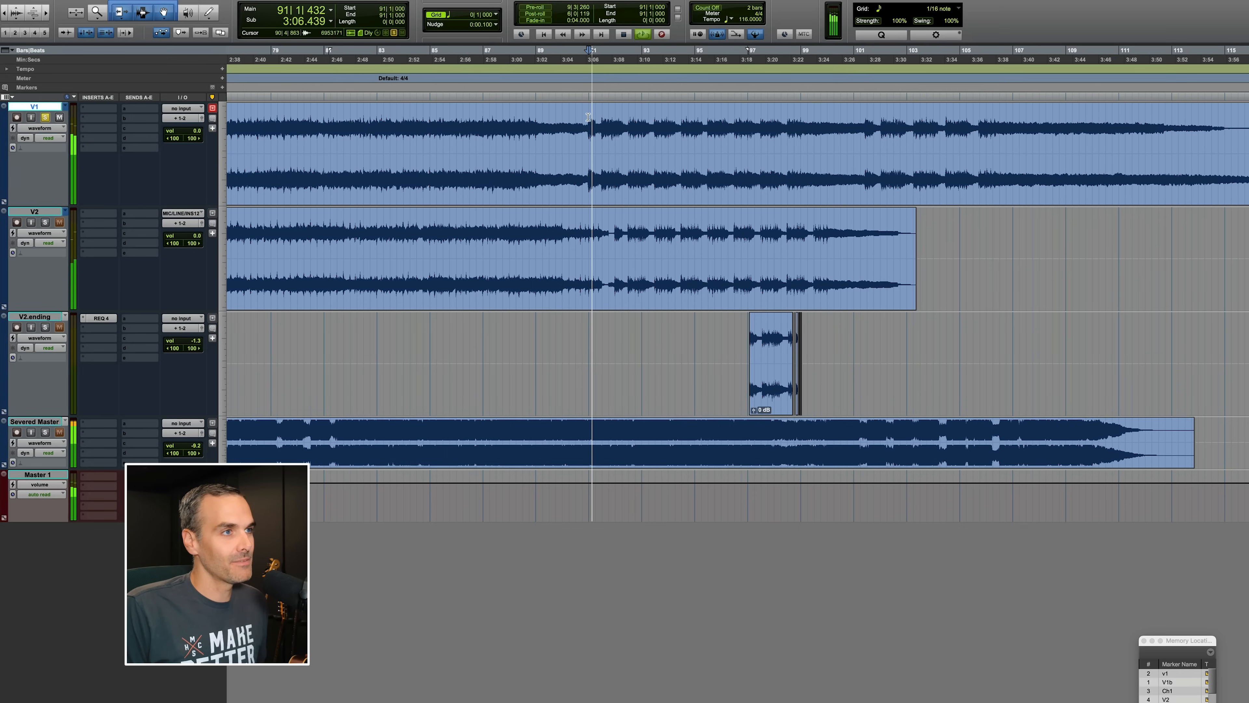
pyautogui.press('r')
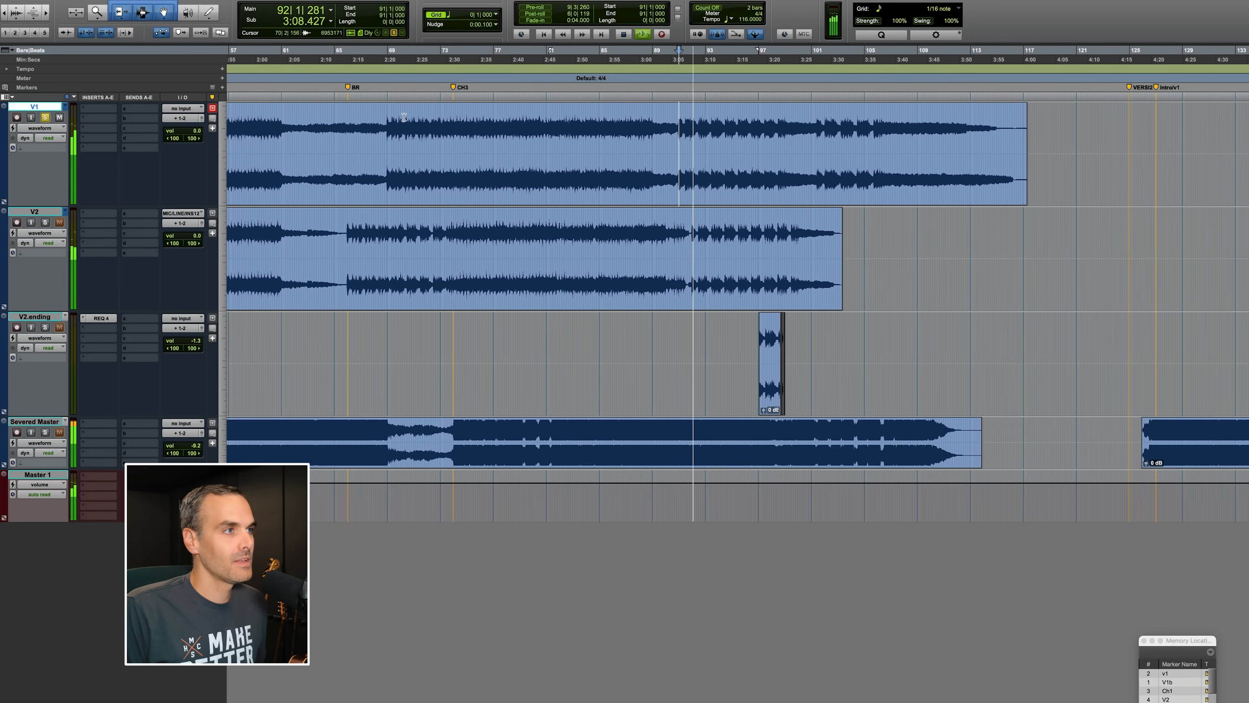
# Zoom in around the BR section and play the original V1 playlist from bar 69.
pyautogui.press('space')
pyautogui.click(394, 117)
pyautogui.press('t')
pyautogui.press('t')
pyautogui.press('t')
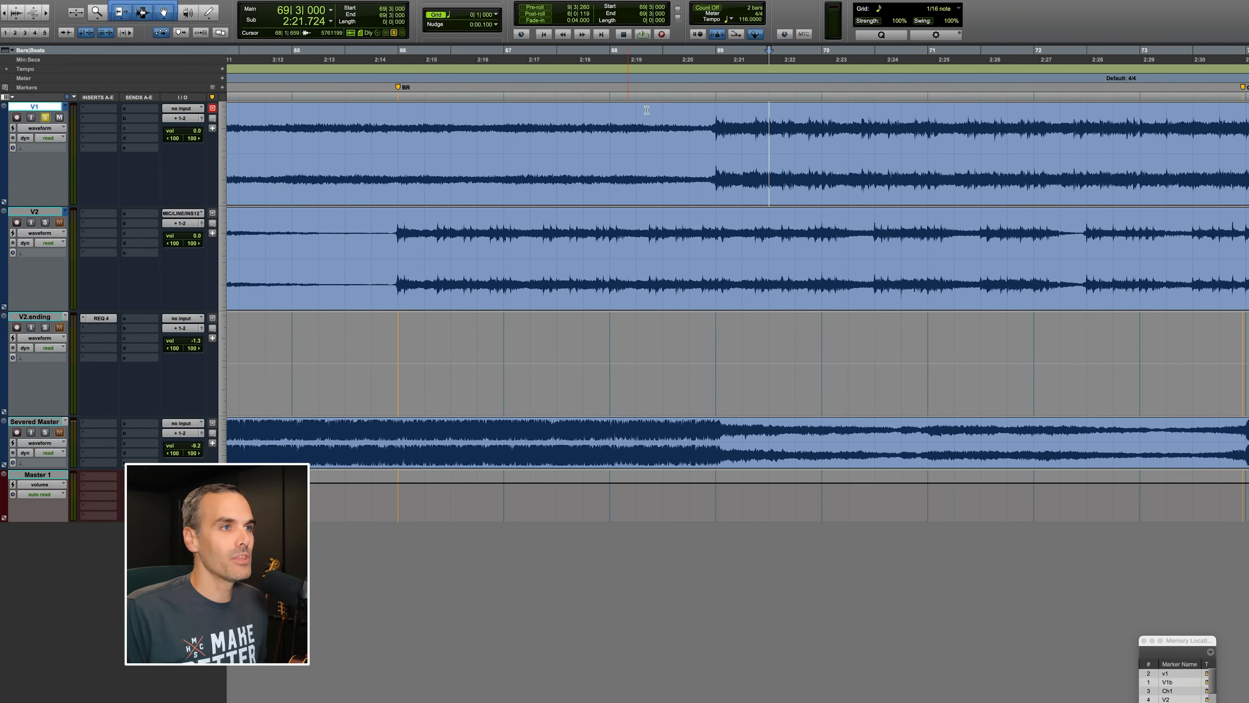
pyautogui.click(717, 109)
pyautogui.press('space')
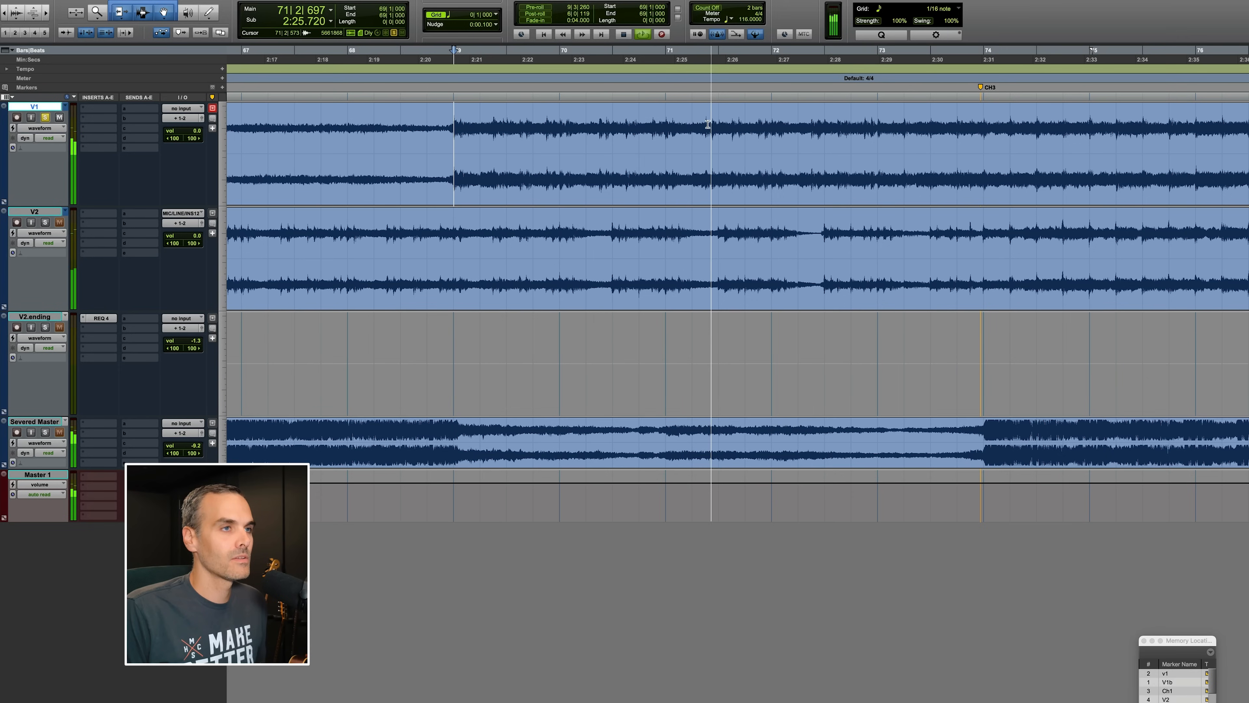
# Switch the first track to the V1.edited playlist and play it from bar 70, zooming out.
pyautogui.click(65, 106)
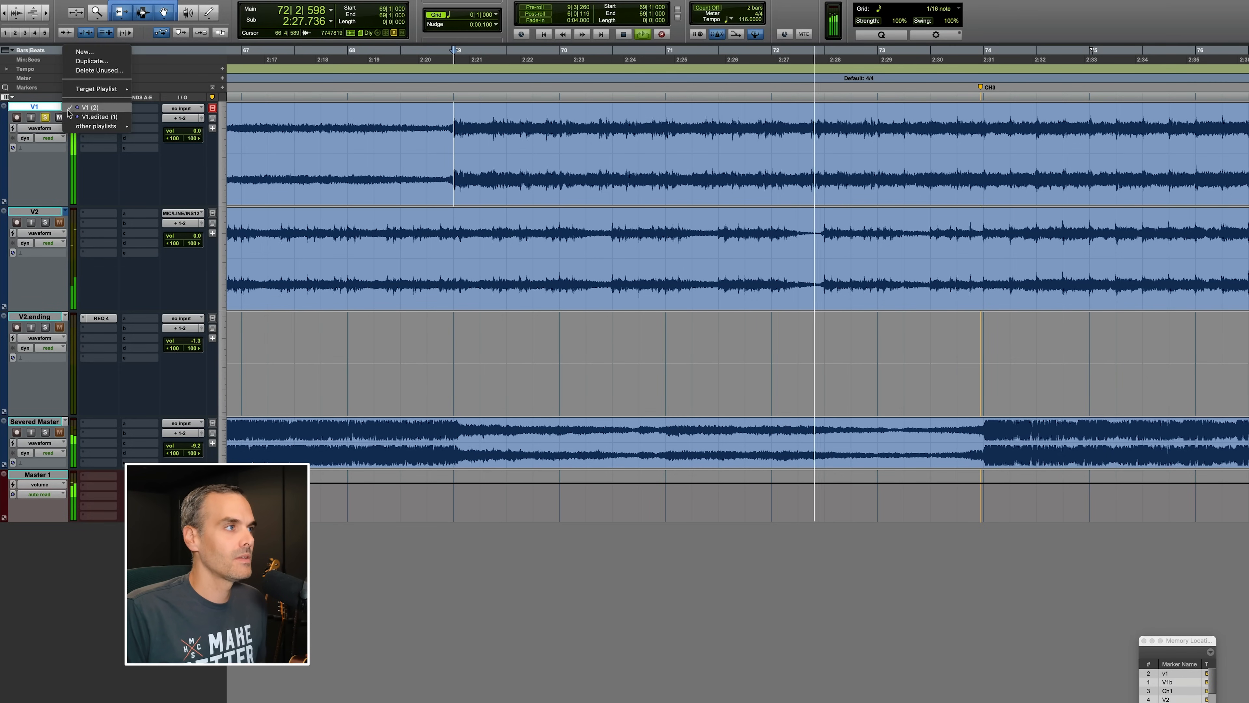
pyautogui.click(99, 116)
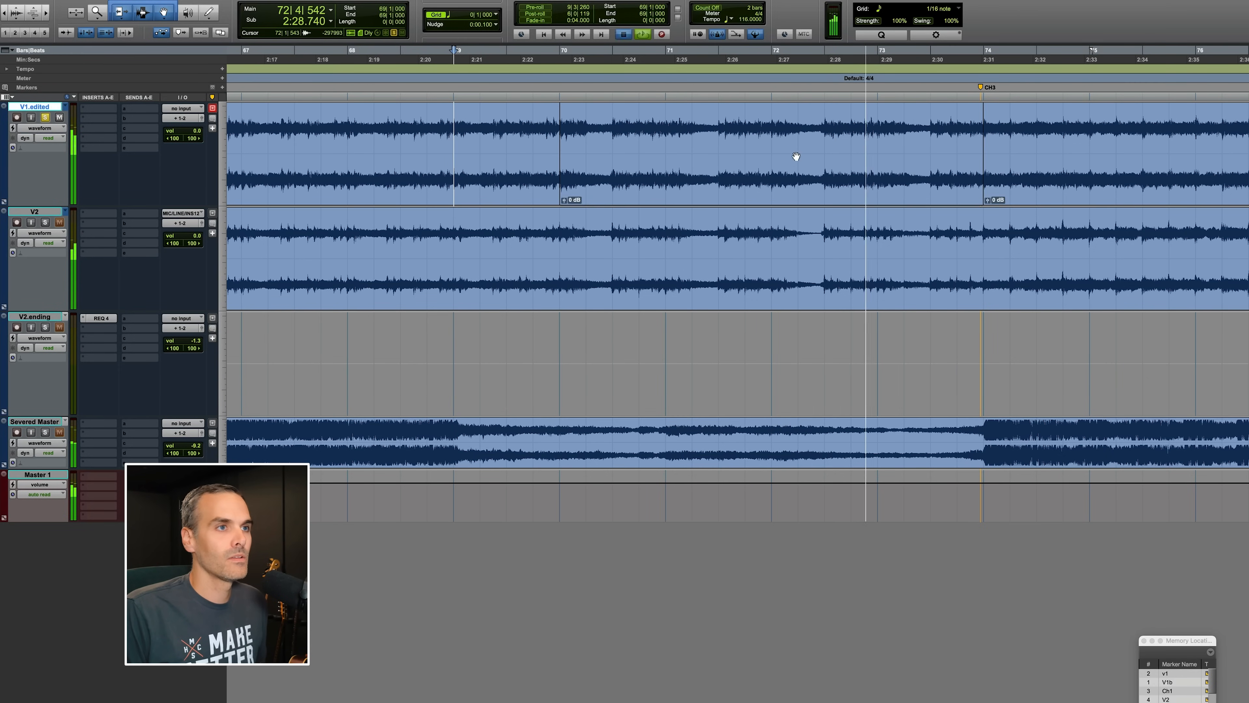
pyautogui.click(550, 123)
pyautogui.press('space')
pyautogui.press('space')
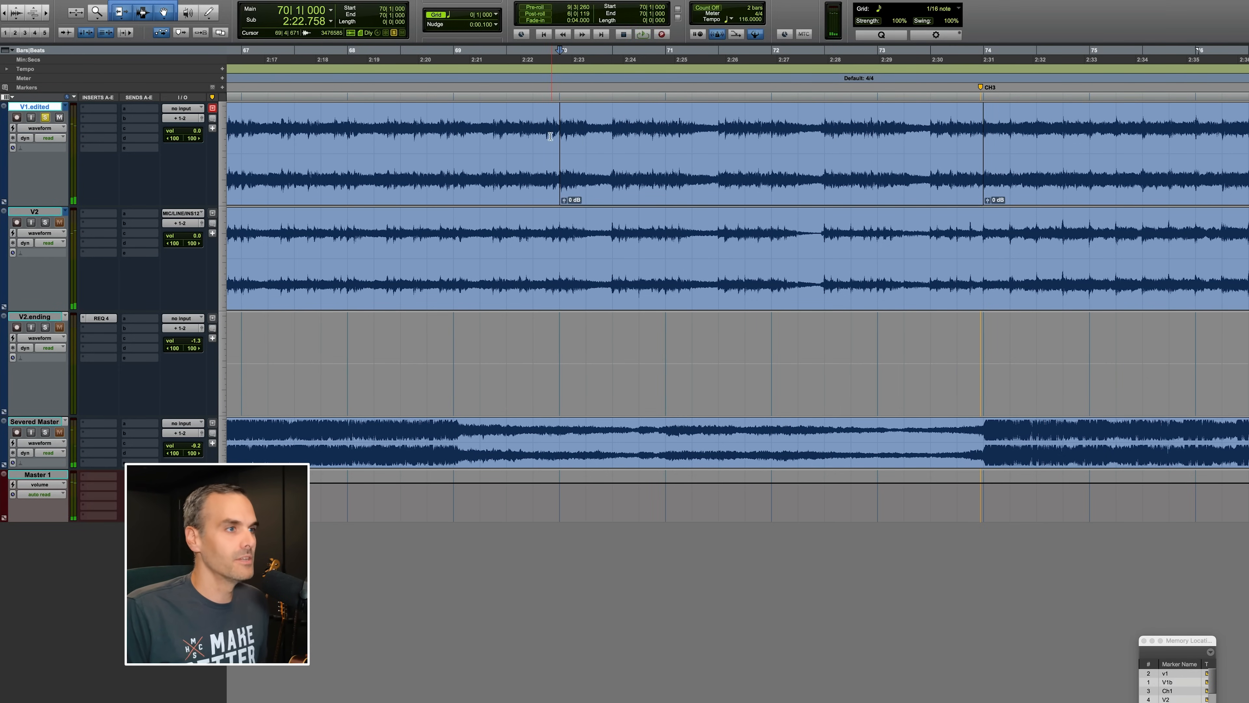
pyautogui.press('r')
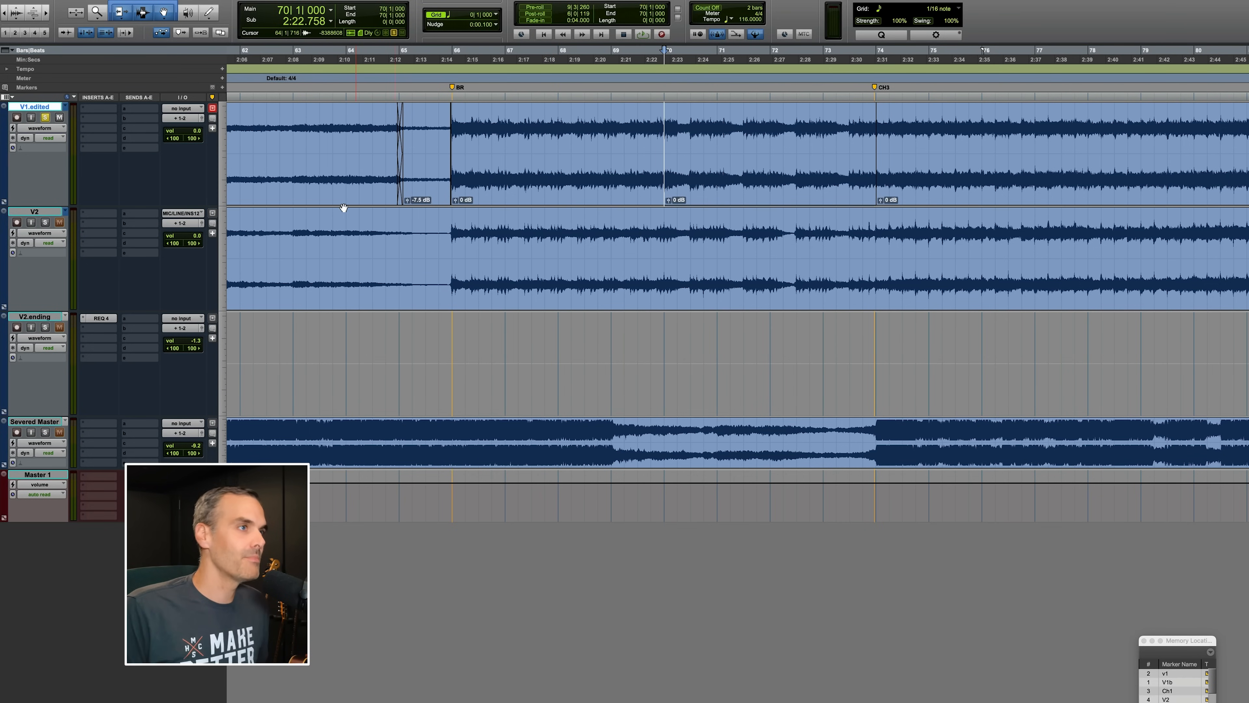
# Play the V2 track from bar 66 and raise its volume to +1.2 dB.
pyautogui.click(443, 234)
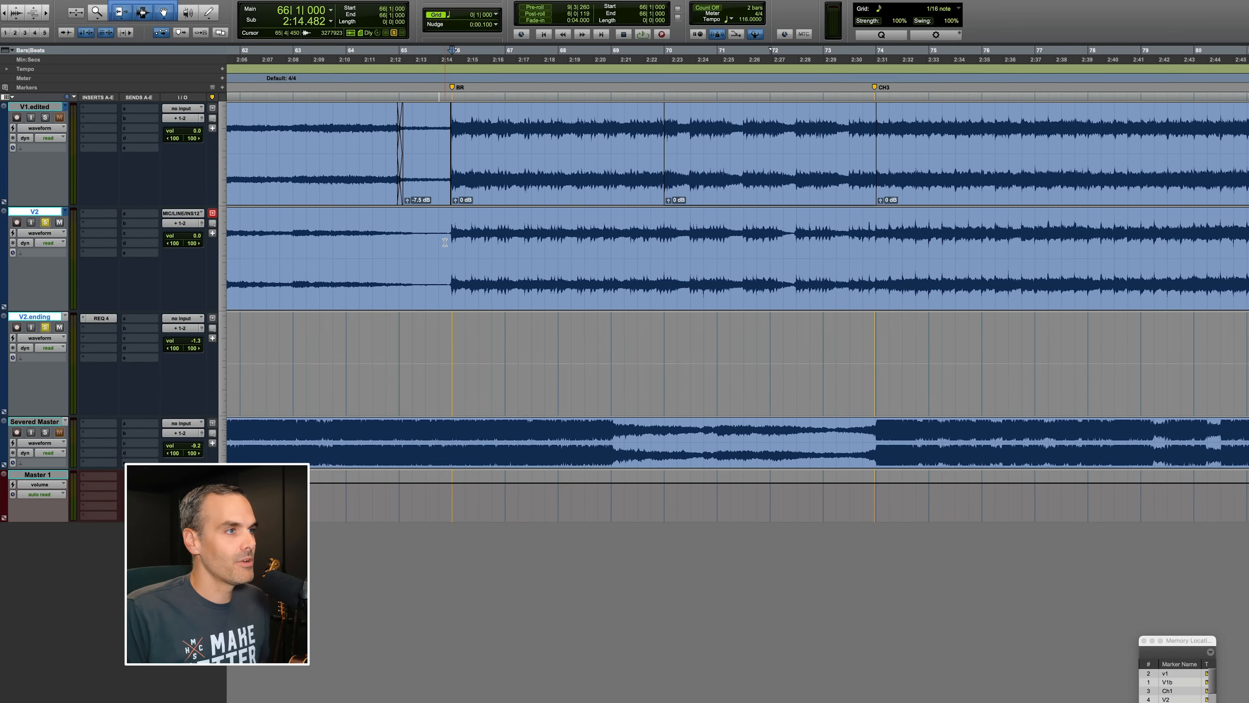
pyautogui.press('space')
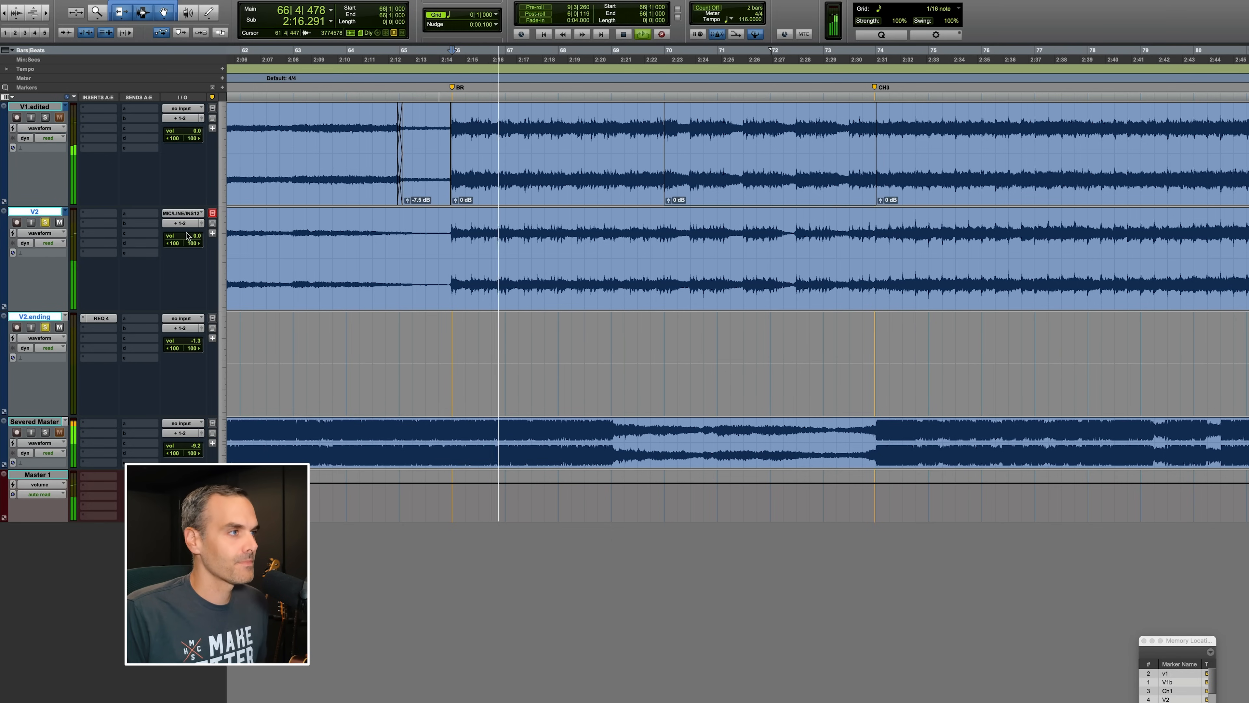
pyautogui.moveTo(187, 235); pyautogui.dragTo(185, 235)
# Audition the V2 track from bar 71 and again from bar 73 near the CH3 marker.
pyautogui.hscroll(2, 539, 301)
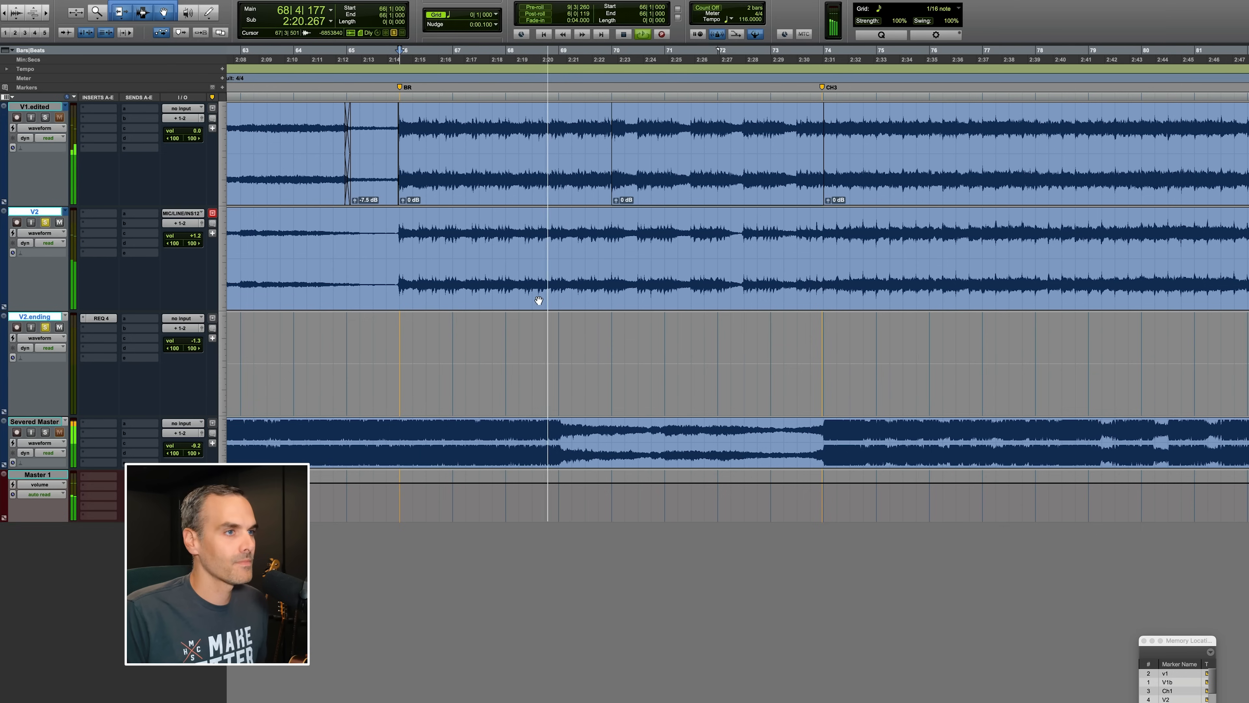
pyautogui.hscroll(3, 540, 300)
pyautogui.click(569, 223)
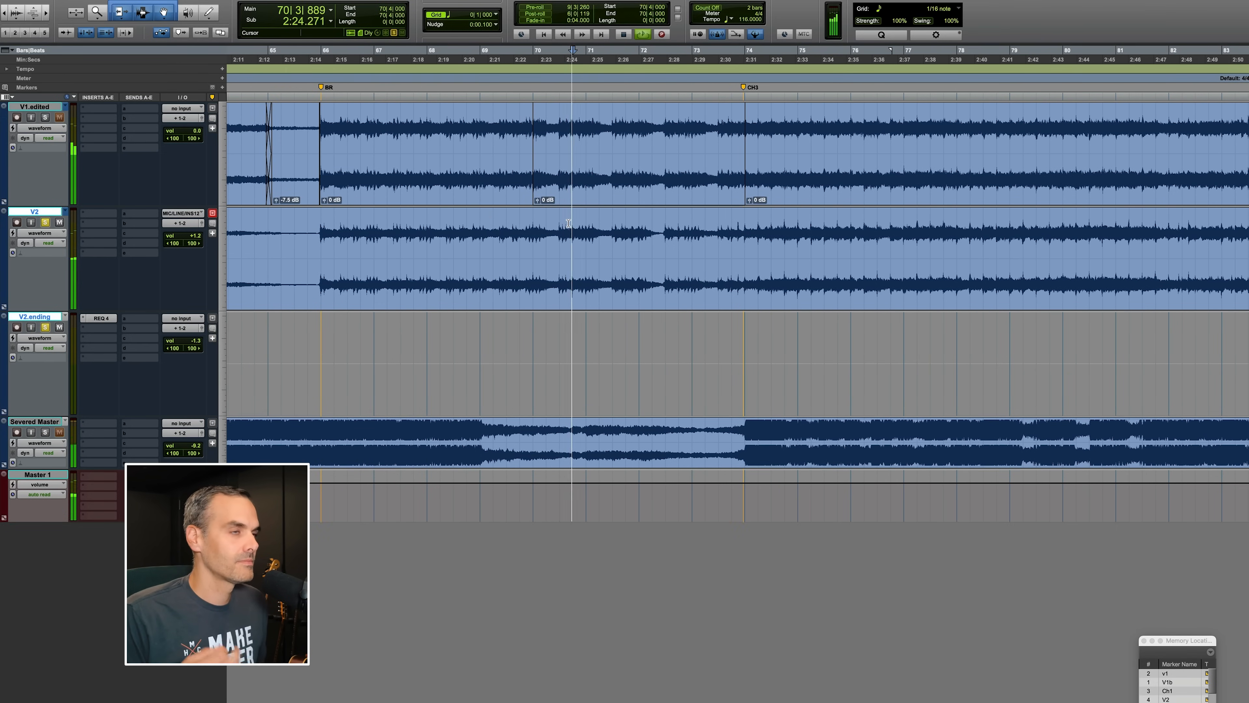
pyautogui.click(738, 228)
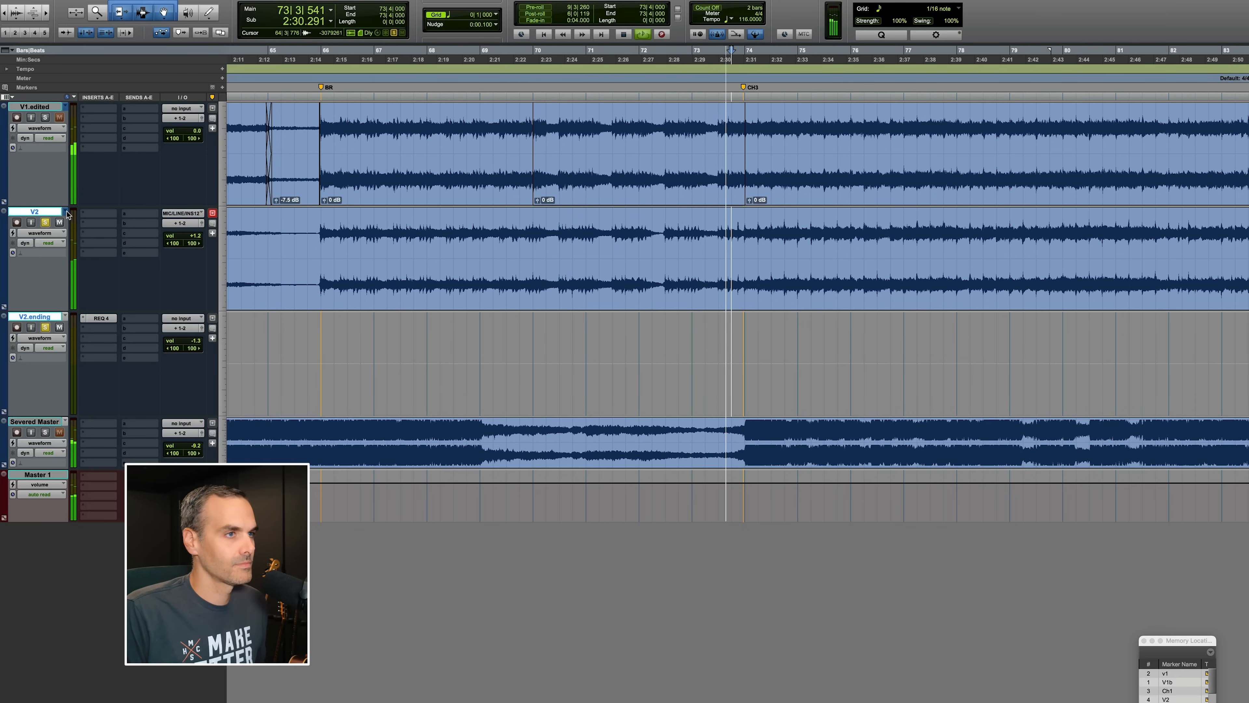
pyautogui.press('space')
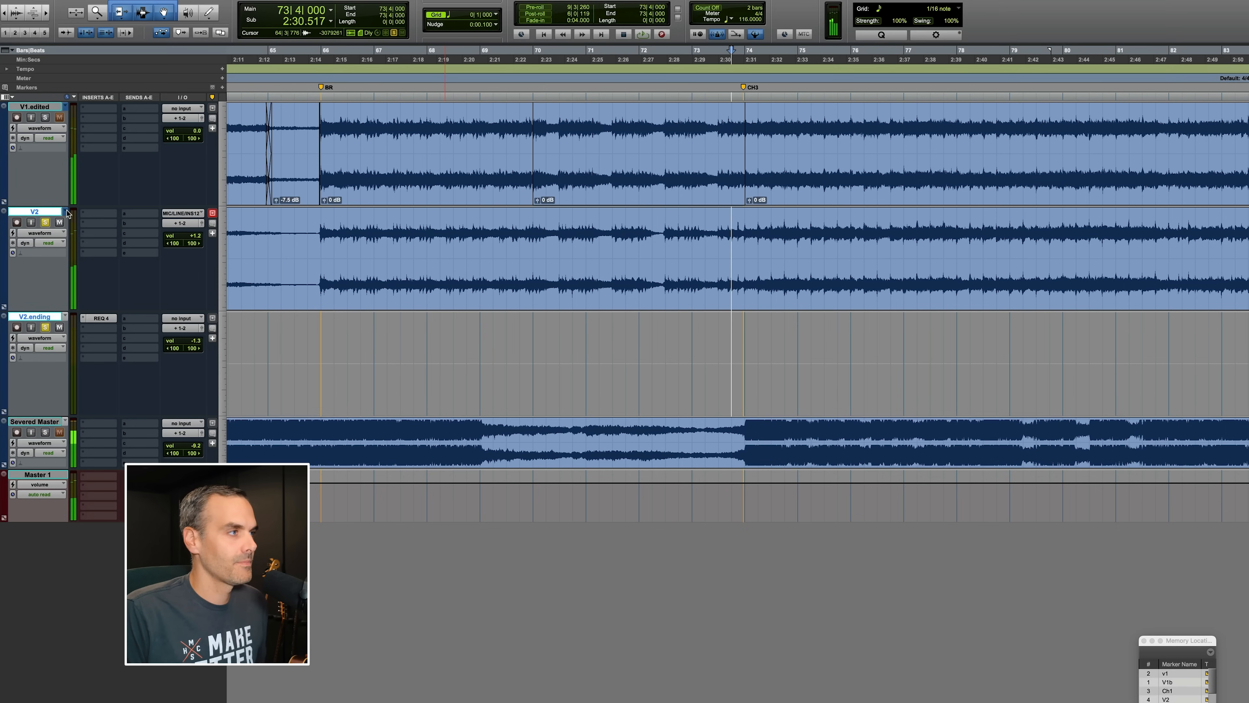
# Switch the V2 track to the V2.edited playlist and play it from bar 80.
pyautogui.click(68, 213)
pyautogui.click(93, 220)
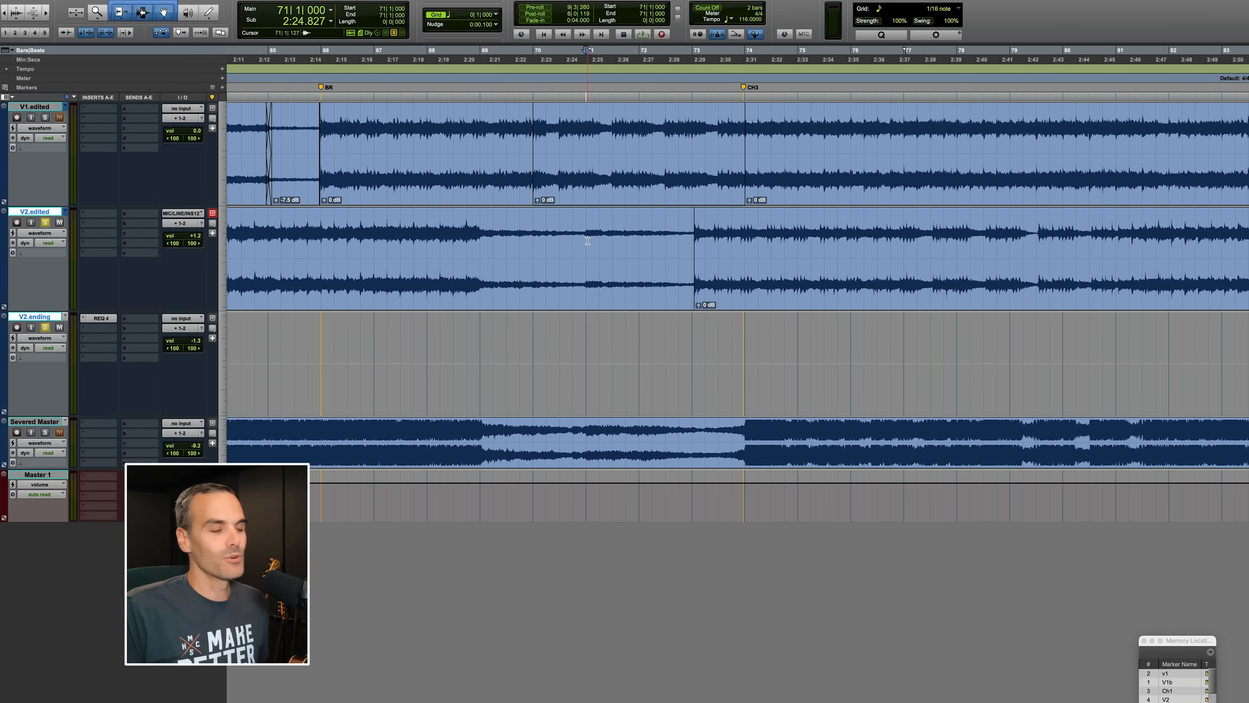
pyautogui.hscroll(10, 689, 245)
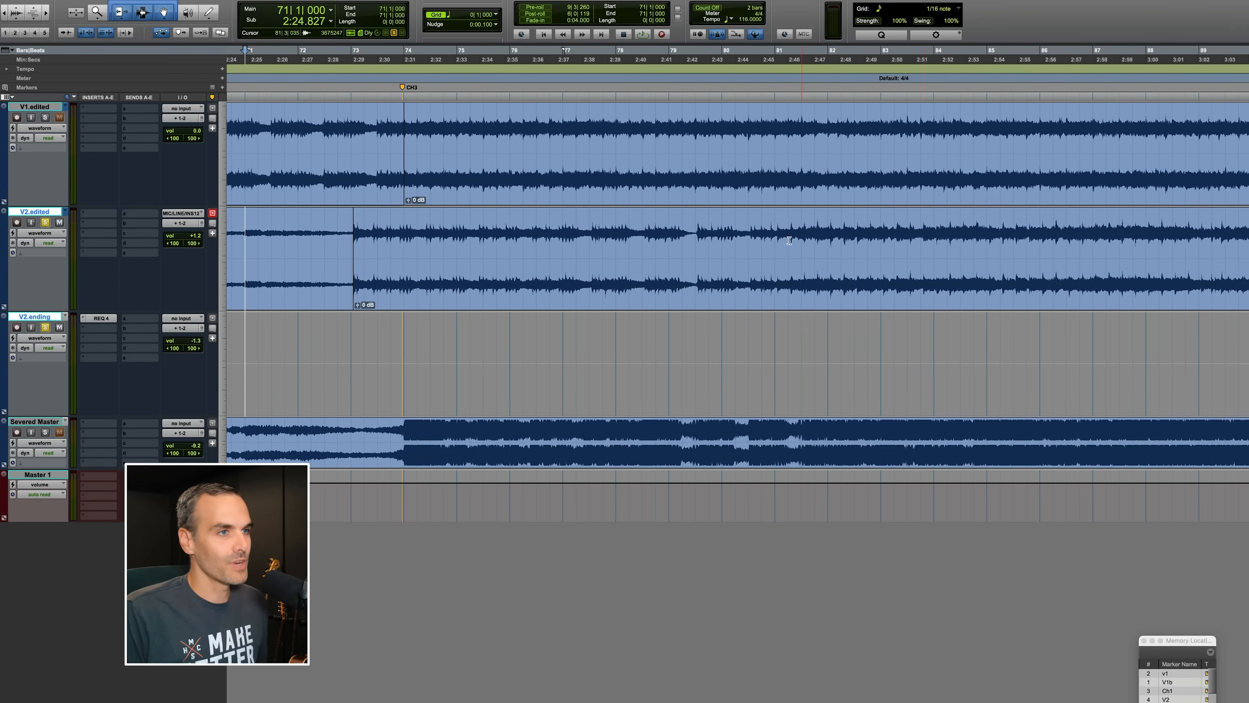
pyautogui.click(748, 236)
pyautogui.hscroll(1, 801, 243)
pyautogui.press('space')
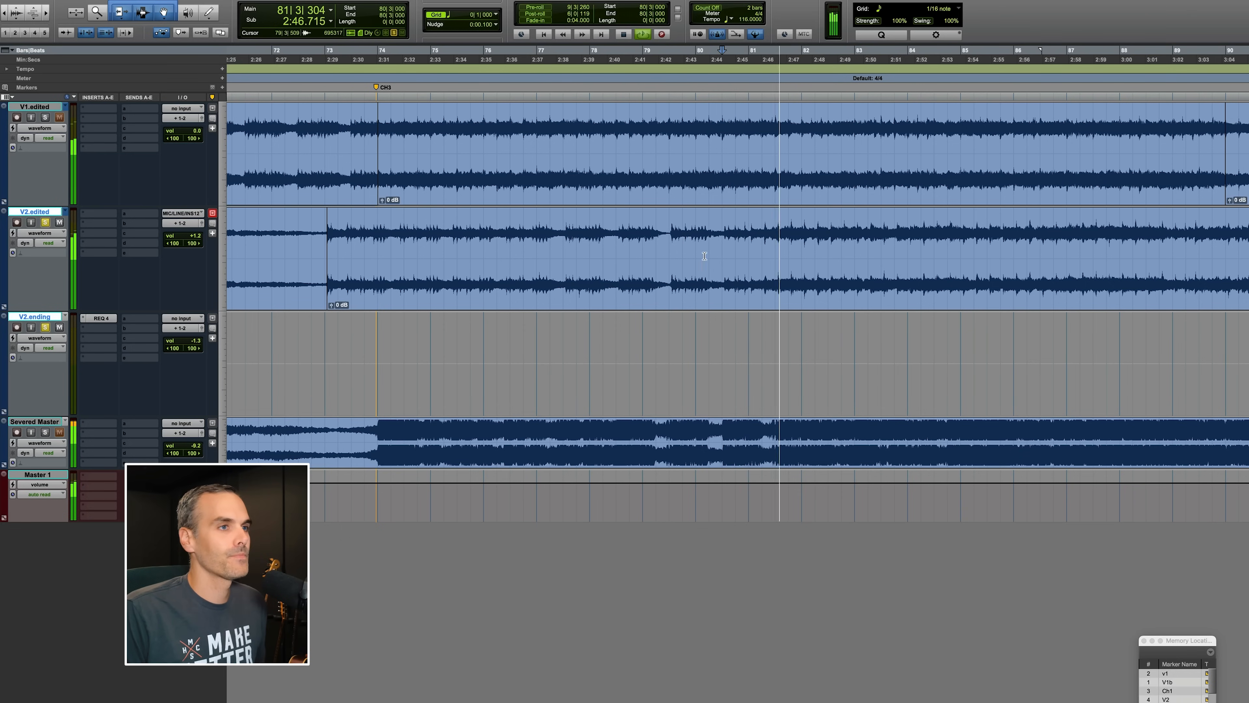
pyautogui.press('space')
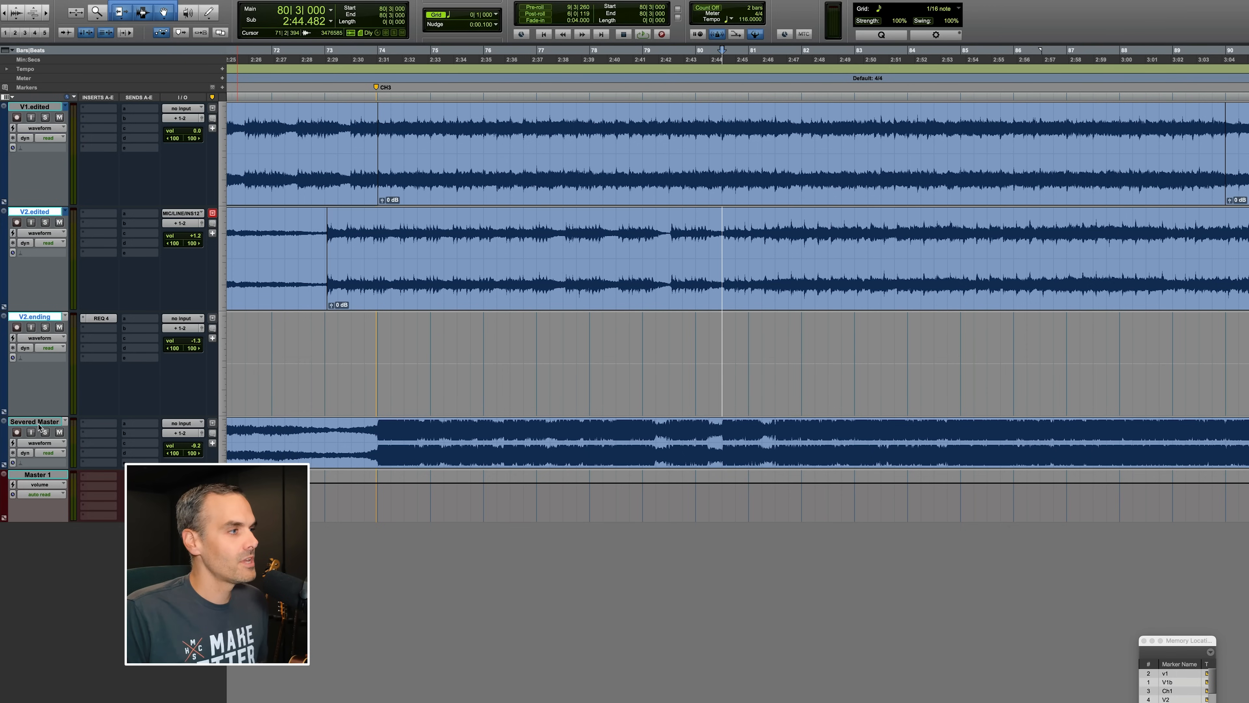
# Play the Severed Master reference from bar 73 and follow it through the chorus, zooming in.
pyautogui.click(354, 439)
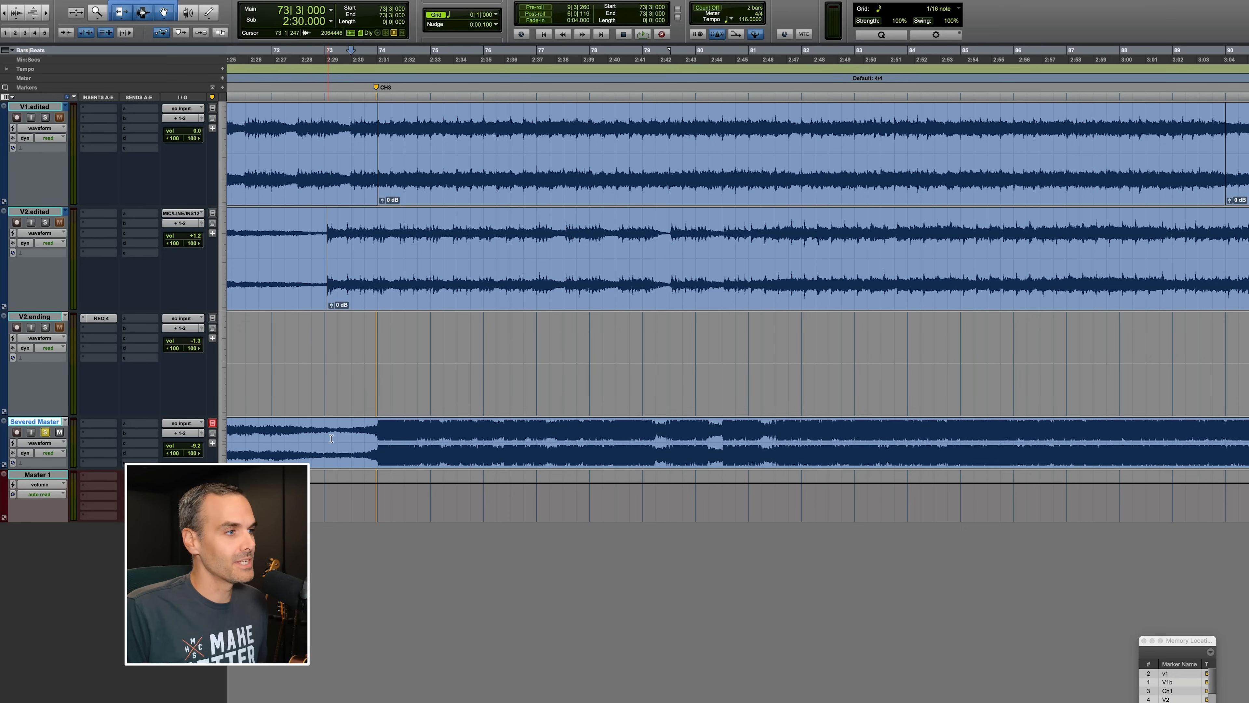
pyautogui.press('space')
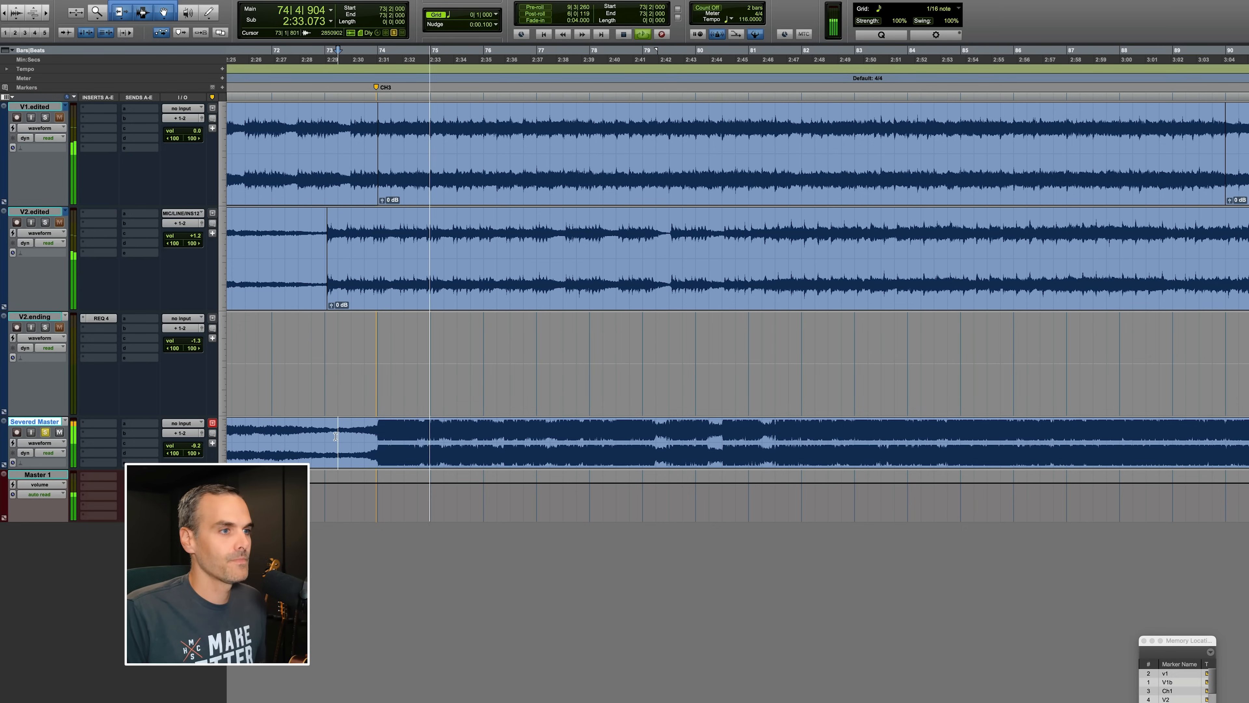
pyautogui.hscroll(8, 522, 453)
pyautogui.press('r')
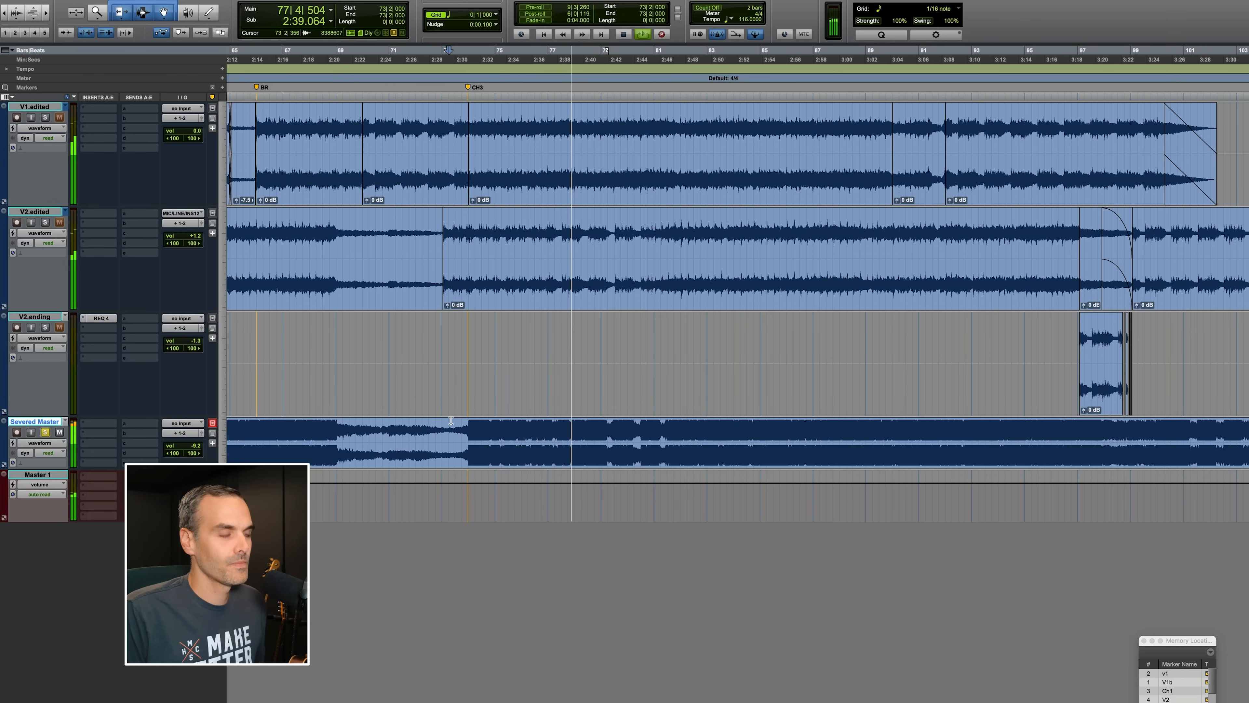
pyautogui.click(705, 429)
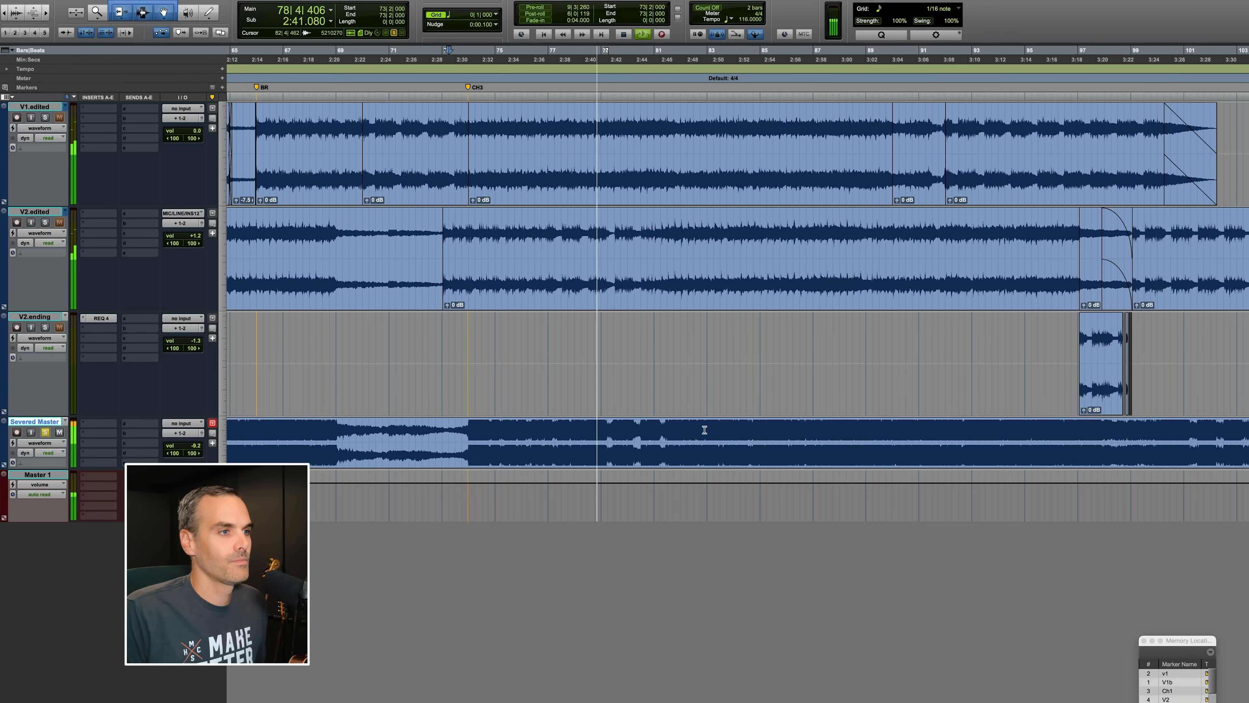
pyautogui.press('t')
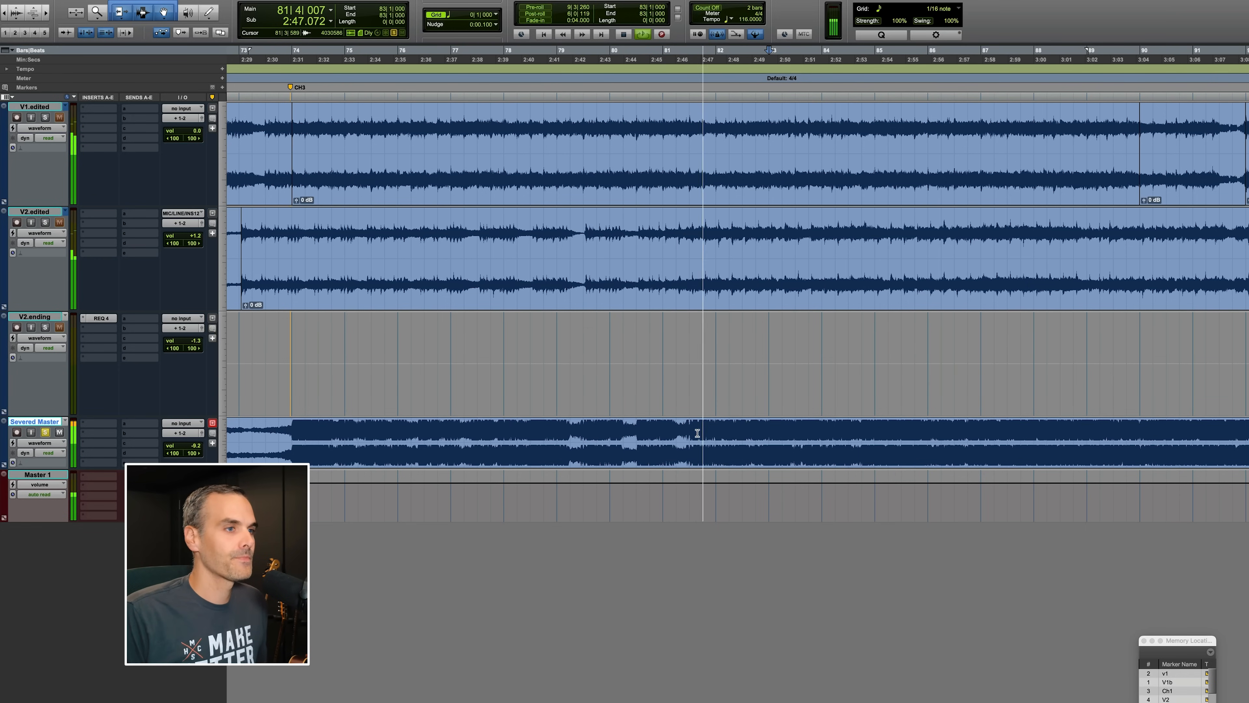
pyautogui.hscroll(5, 720, 447)
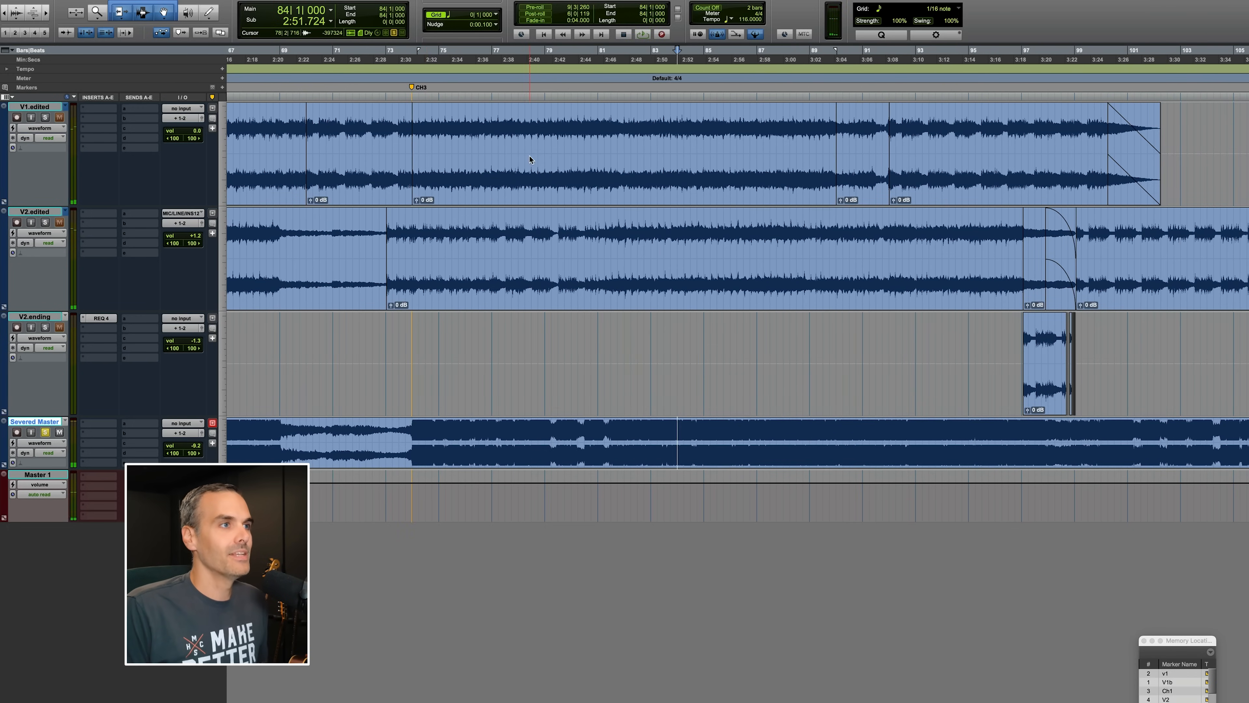
# Play the V1.edited playlist from bar 80 and zoom in on the chorus section.
pyautogui.click(530, 160)
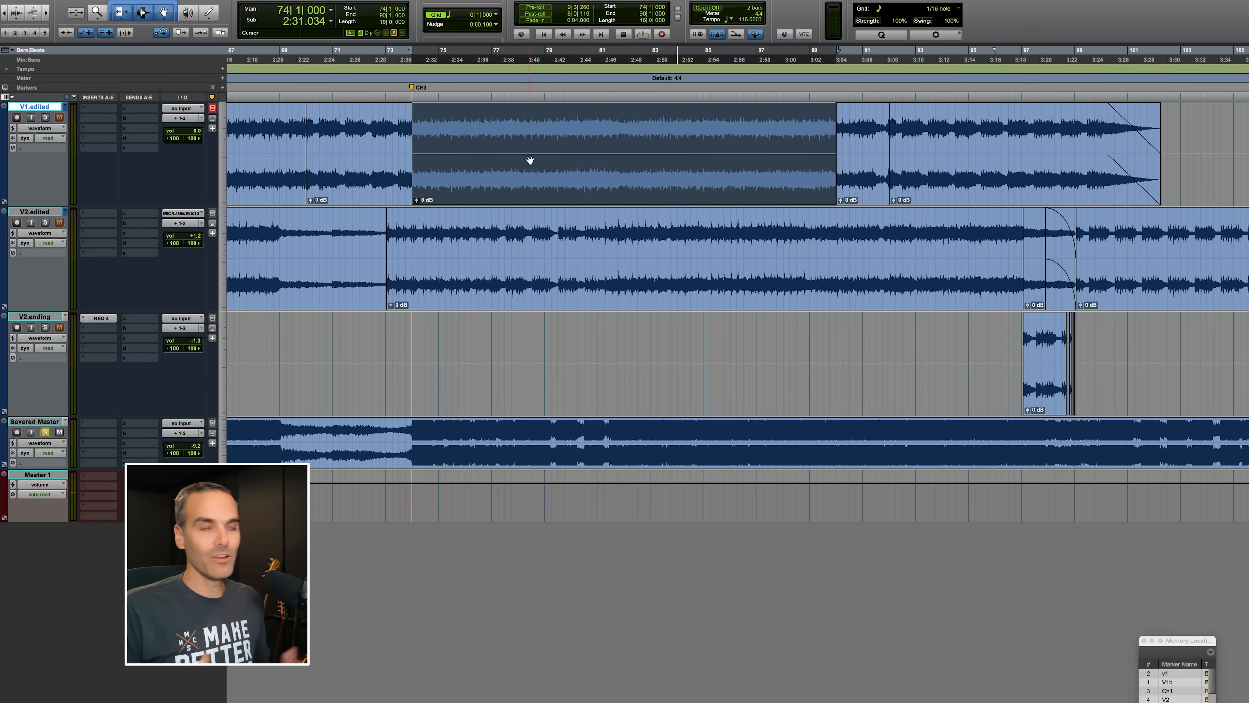
pyautogui.click(585, 123)
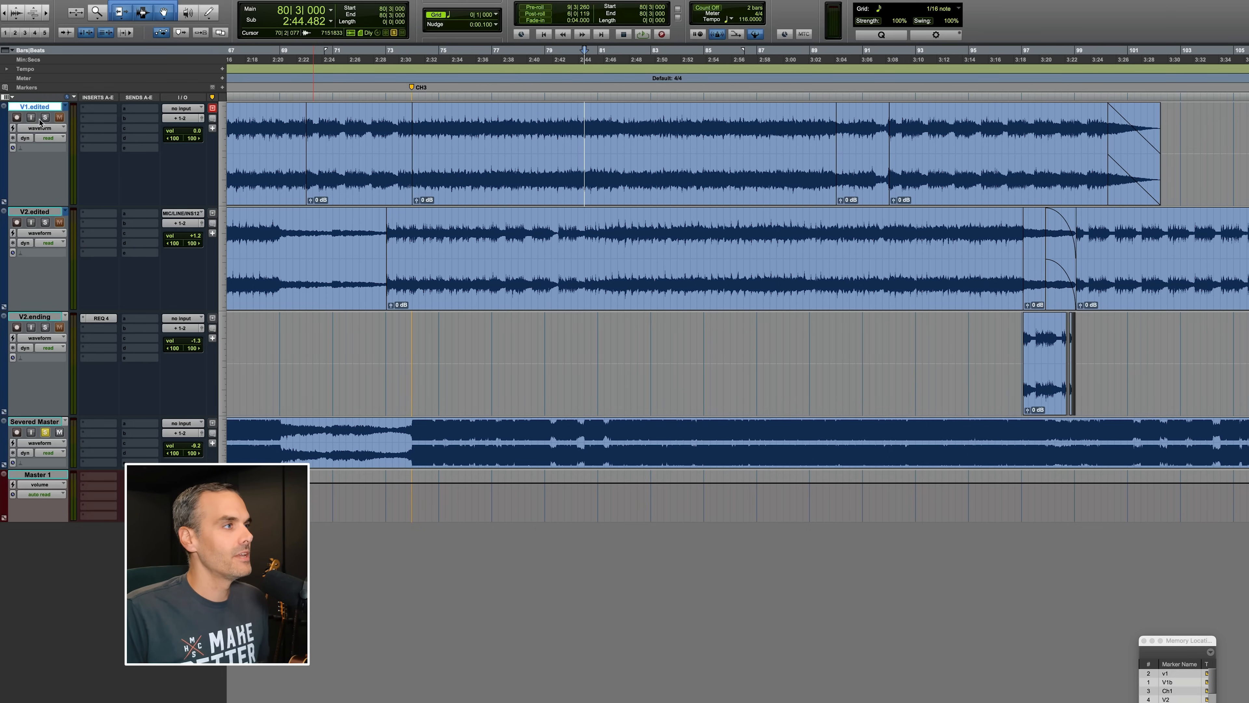
pyautogui.press('space')
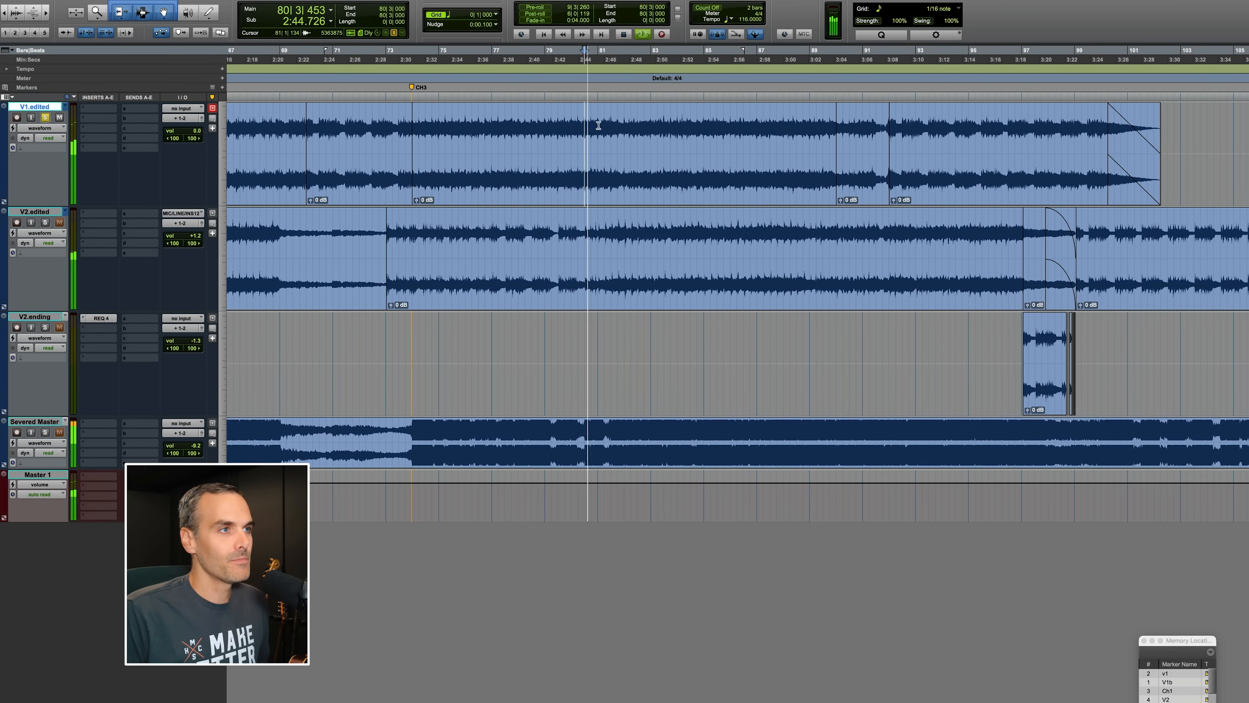
pyautogui.press('super+bracketright')
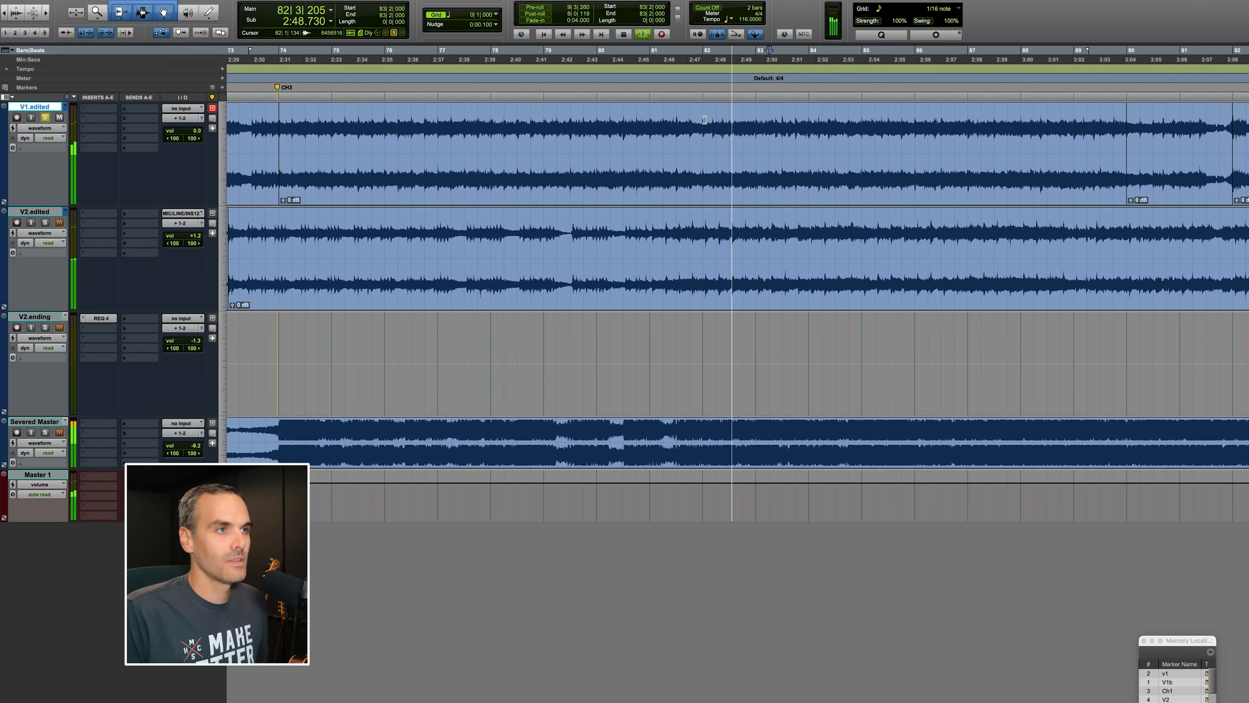
pyautogui.press('space')
# Select bars 81 to 82 on V1.edited and audition the Severed Master reference around bar 82.
pyautogui.moveTo(705, 120)
pyautogui.mouseDown()
pyautogui.moveTo(651, 117)
pyautogui.moveTo(716, 120)
pyautogui.mouseUp()
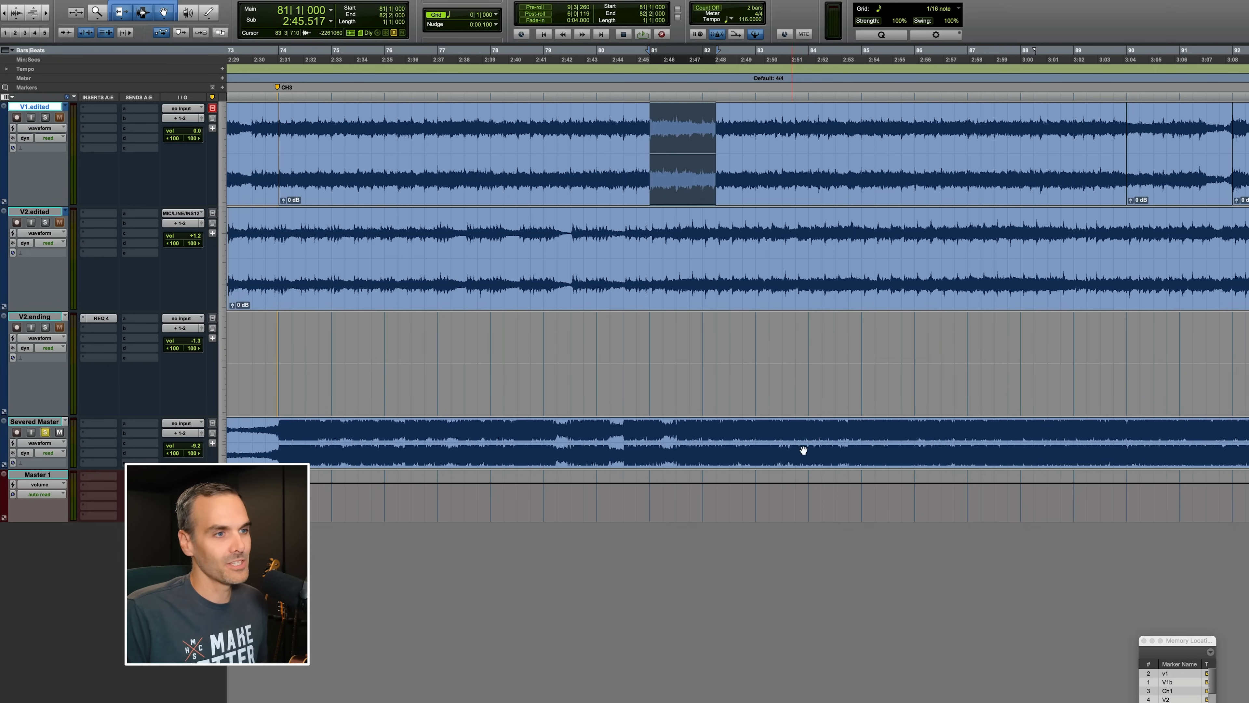
pyautogui.click(786, 436)
pyautogui.press('space')
pyautogui.click(954, 434)
# Audition the original V1 playlist from bar 89.
pyautogui.hscroll(6, 898, 433)
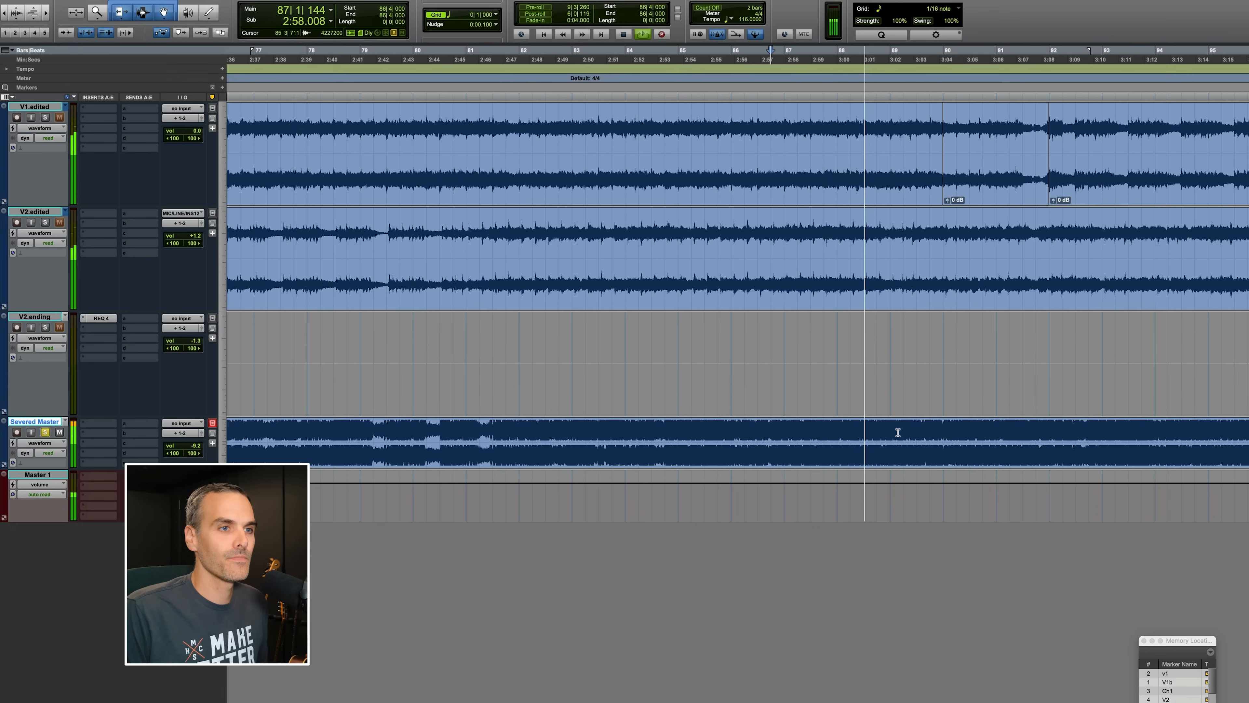
pyautogui.hscroll(7, 895, 432)
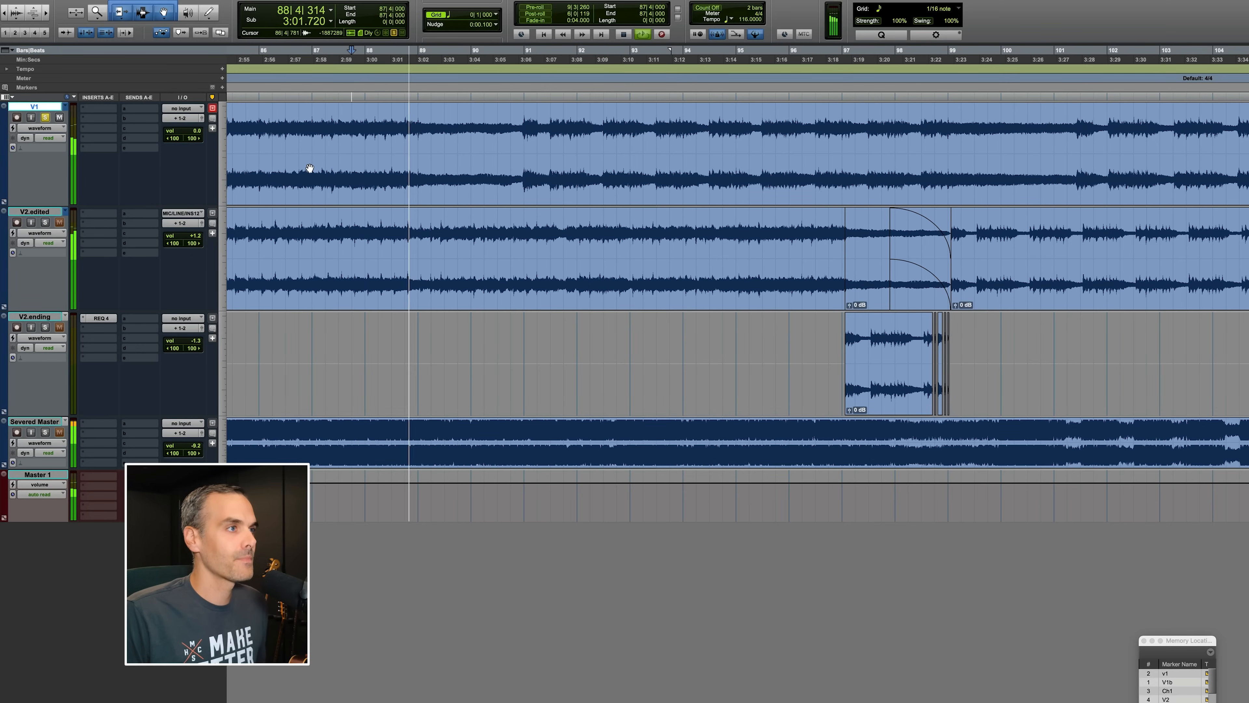
pyautogui.hscroll(-2, 313, 160)
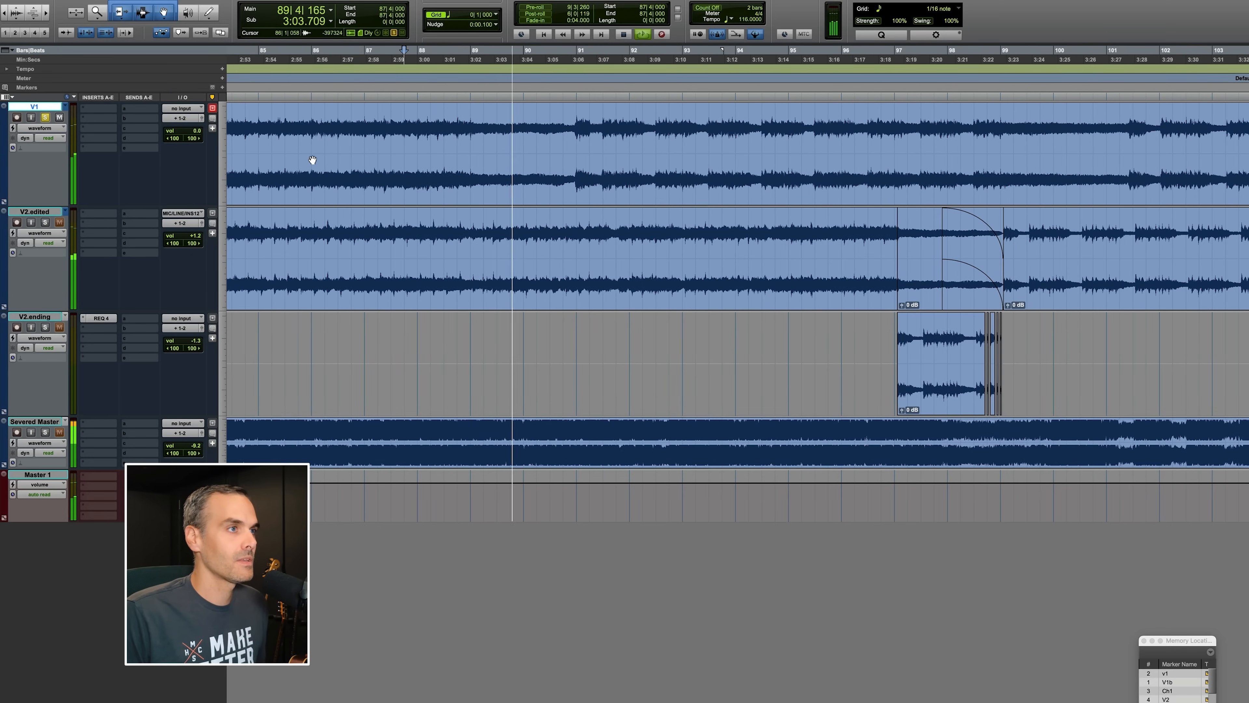
pyautogui.click(470, 125)
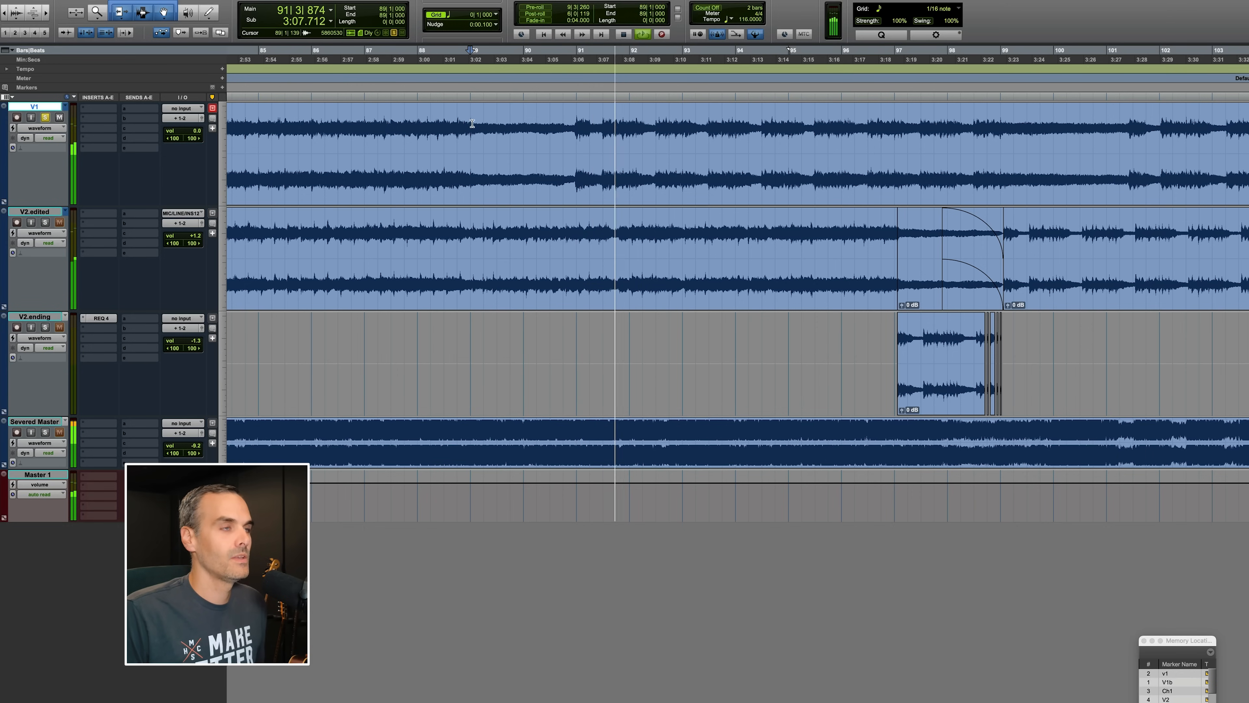
# Select bars 89 to 91 on V1 and audition the original V1 playlist from bar 91 through the song's ending.
pyautogui.press('space')
pyautogui.moveTo(471, 124); pyautogui.dragTo(582, 126)
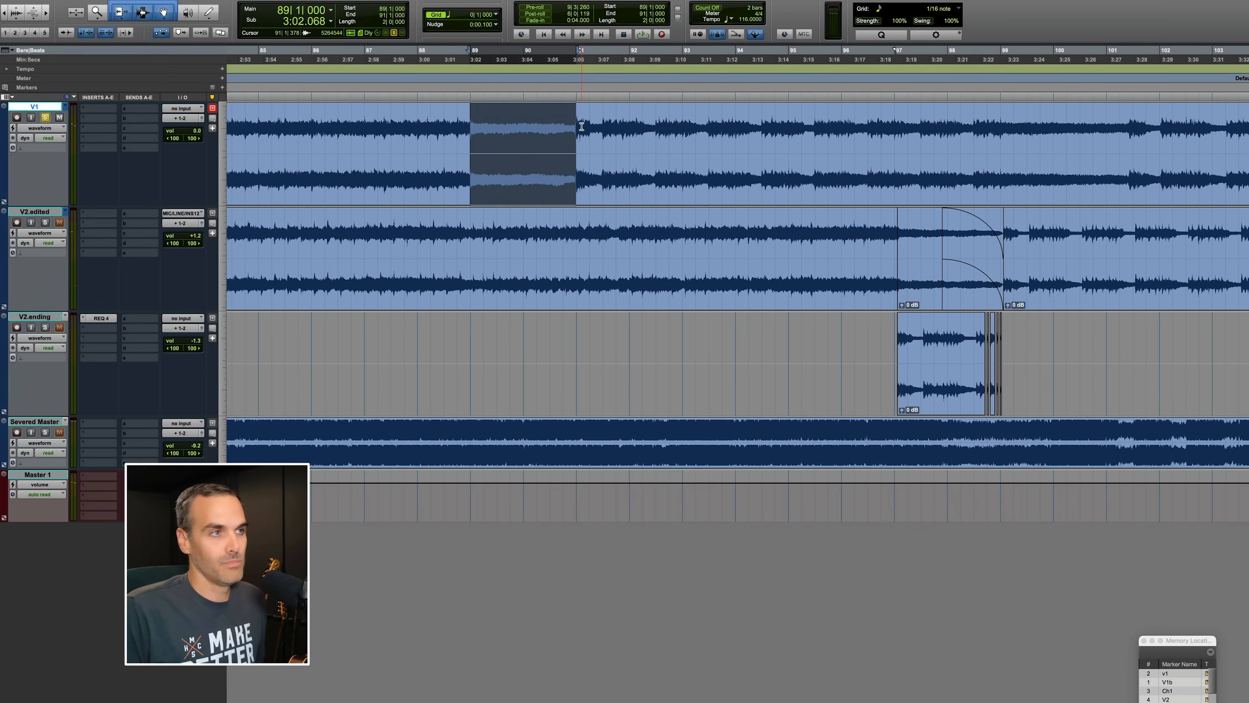
pyautogui.click(572, 126)
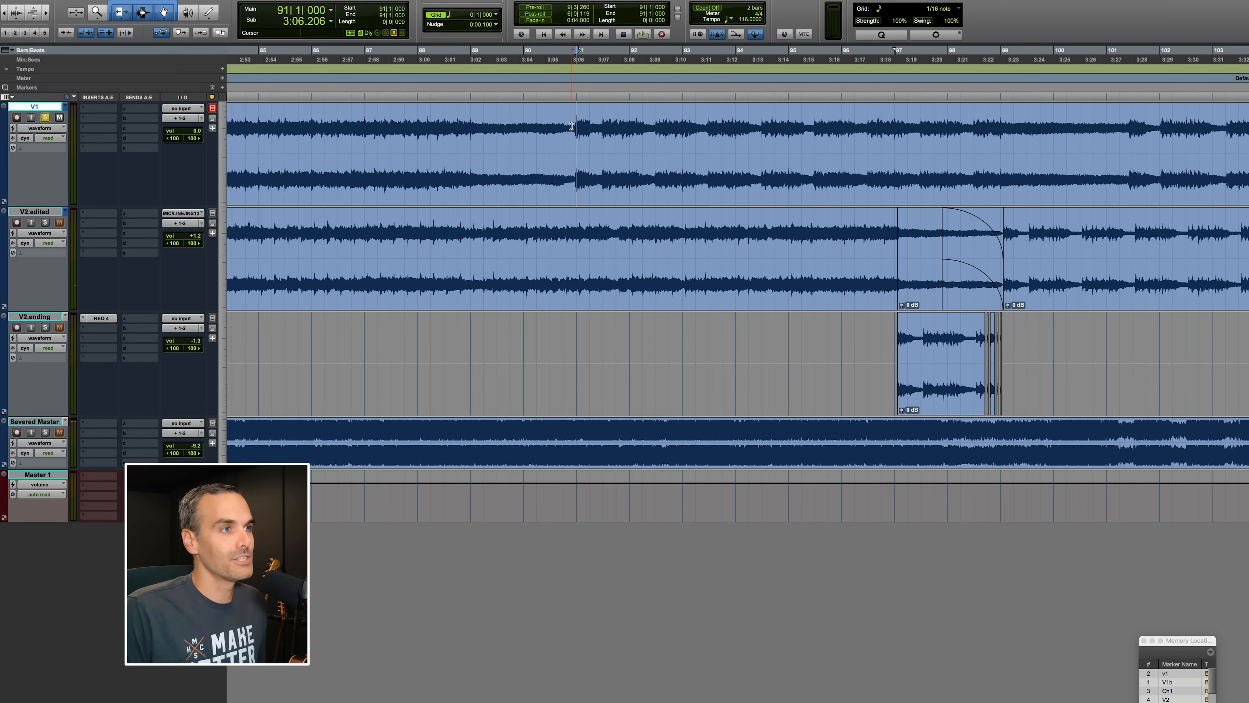
pyautogui.press('space')
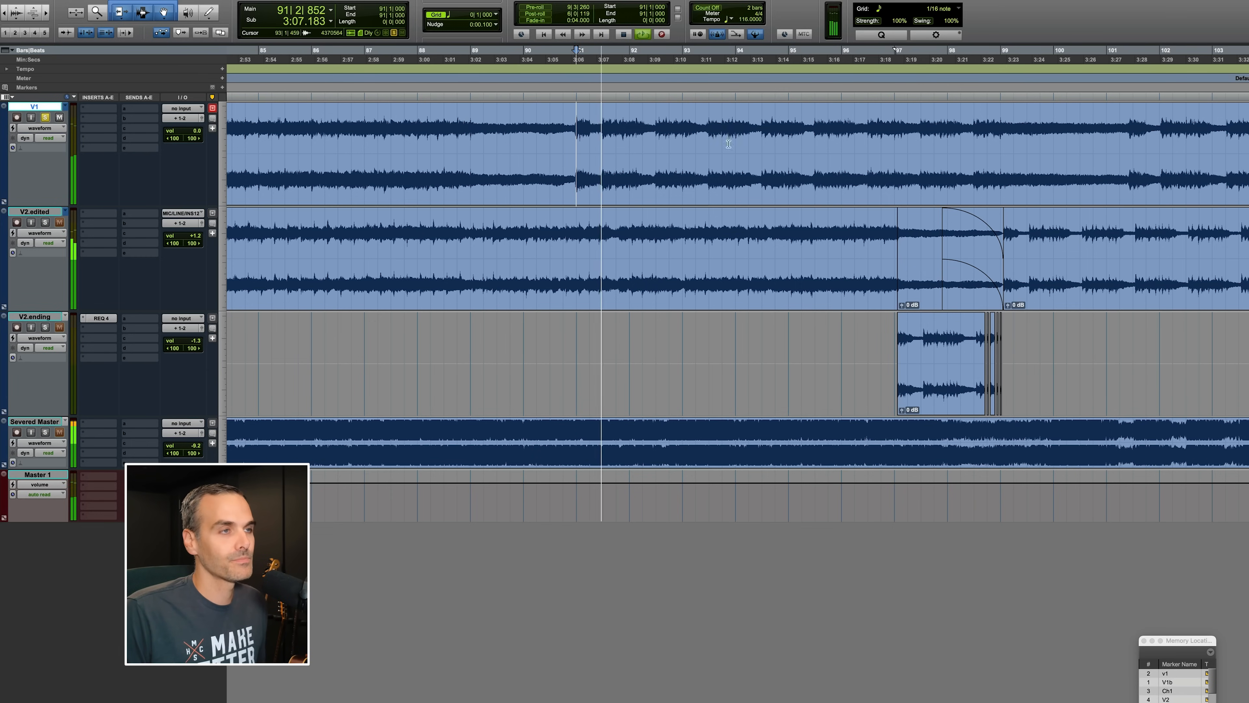
pyautogui.press('r')
pyautogui.hscroll(2, 742, 160)
pyautogui.hscroll(2, 742, 160)
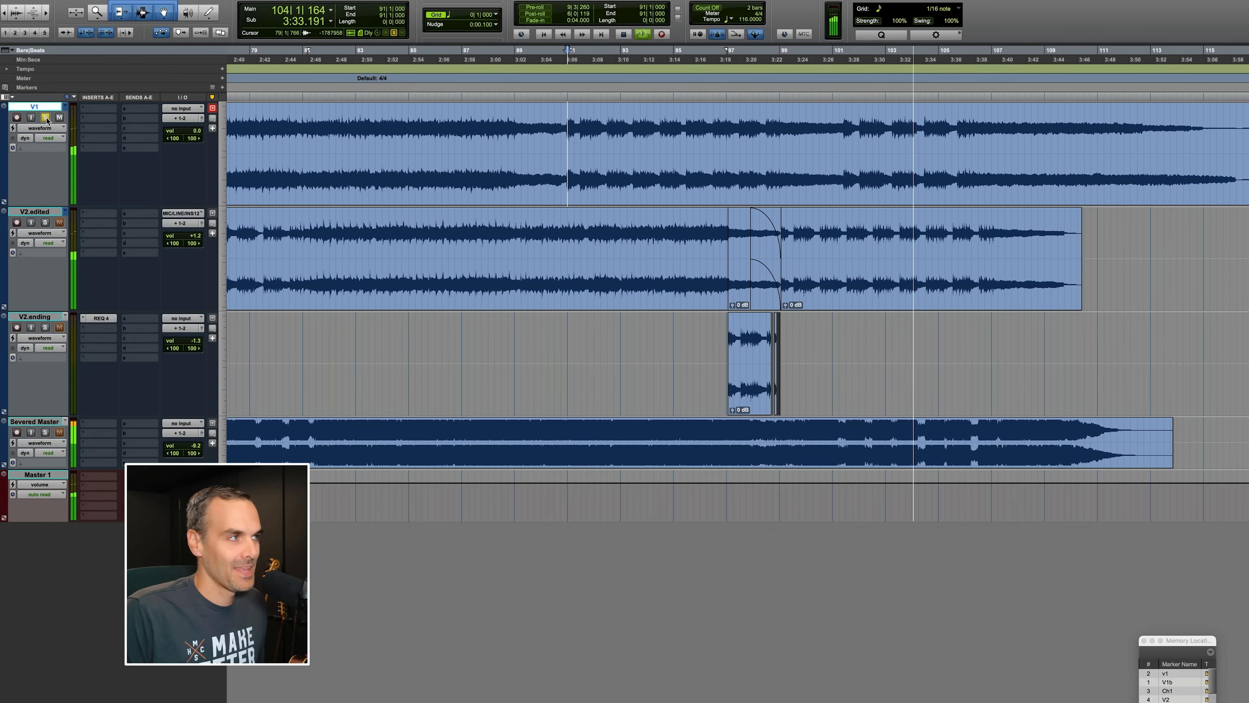
pyautogui.press('space')
# Switch the V1 track to the V1.edited playlist and play it back.
pyautogui.click(65, 106)
pyautogui.click(90, 117)
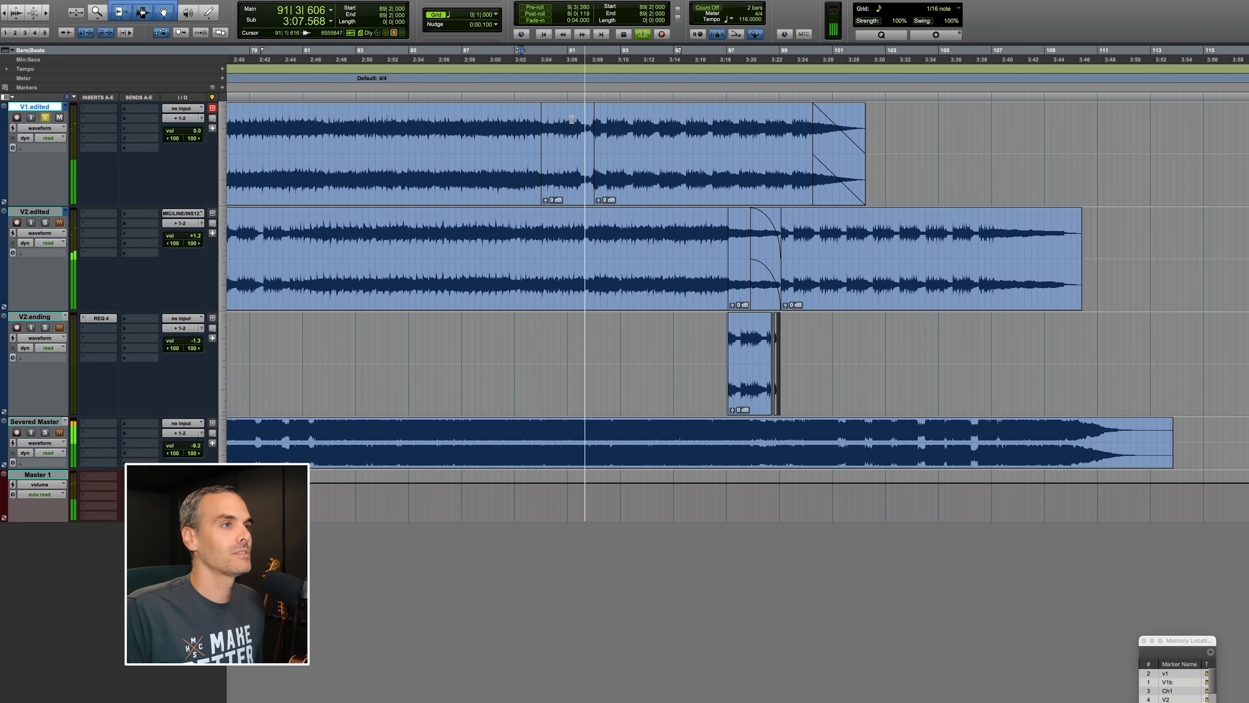
pyautogui.press('space')
# Select bars 90 to 91 on V1.edited and audition the edited playlist from around bar 99.
pyautogui.click(594, 97)
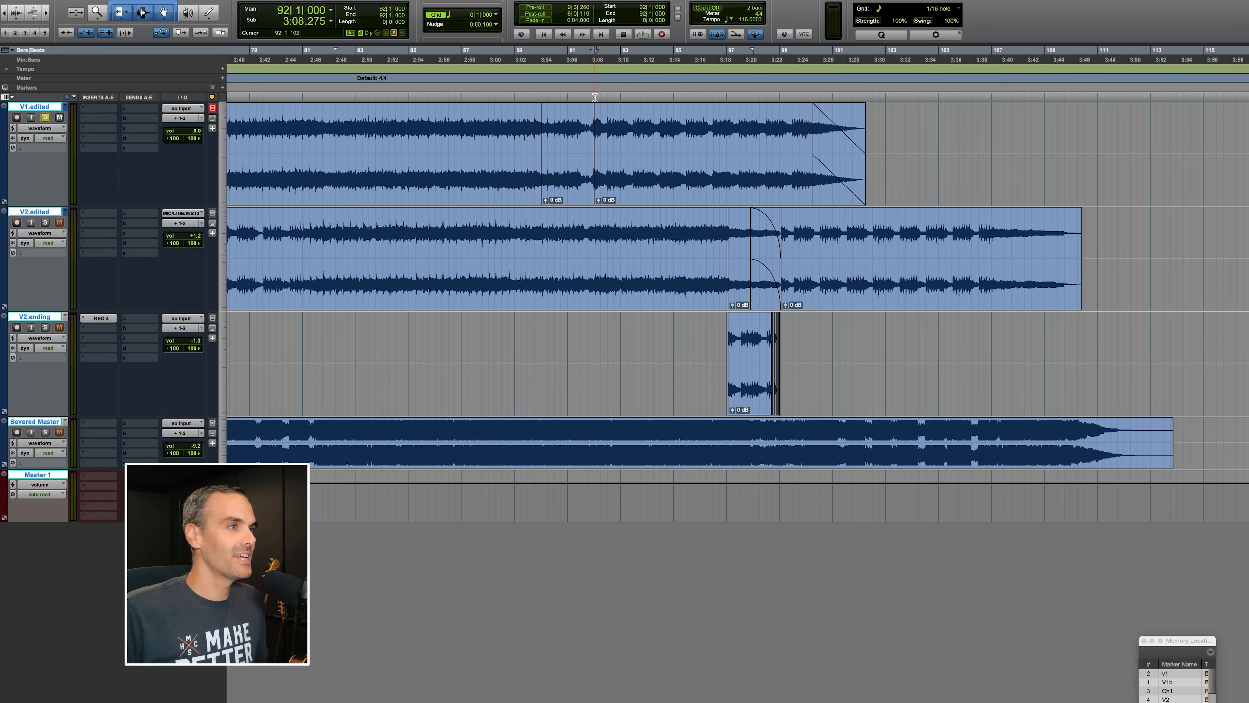
pyautogui.moveTo(555, 145); pyautogui.dragTo(584, 147)
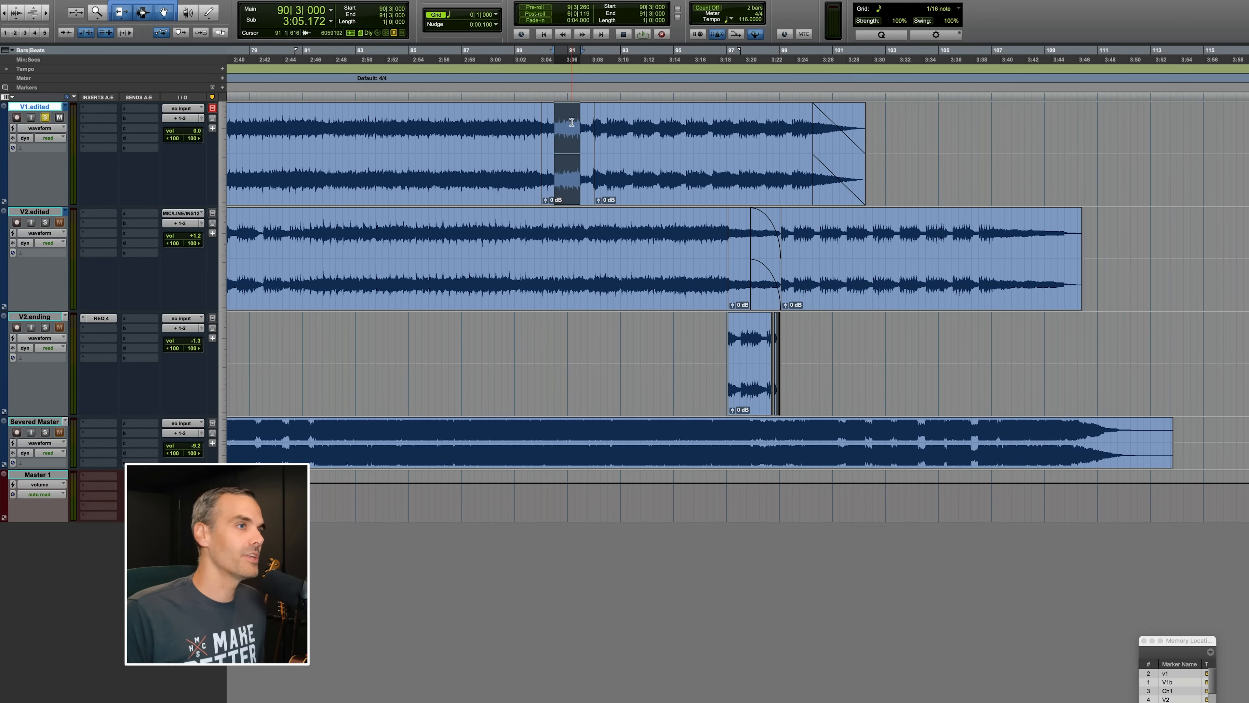
pyautogui.moveTo(594, 99); pyautogui.dragTo(790, 103)
pyautogui.click(797, 116)
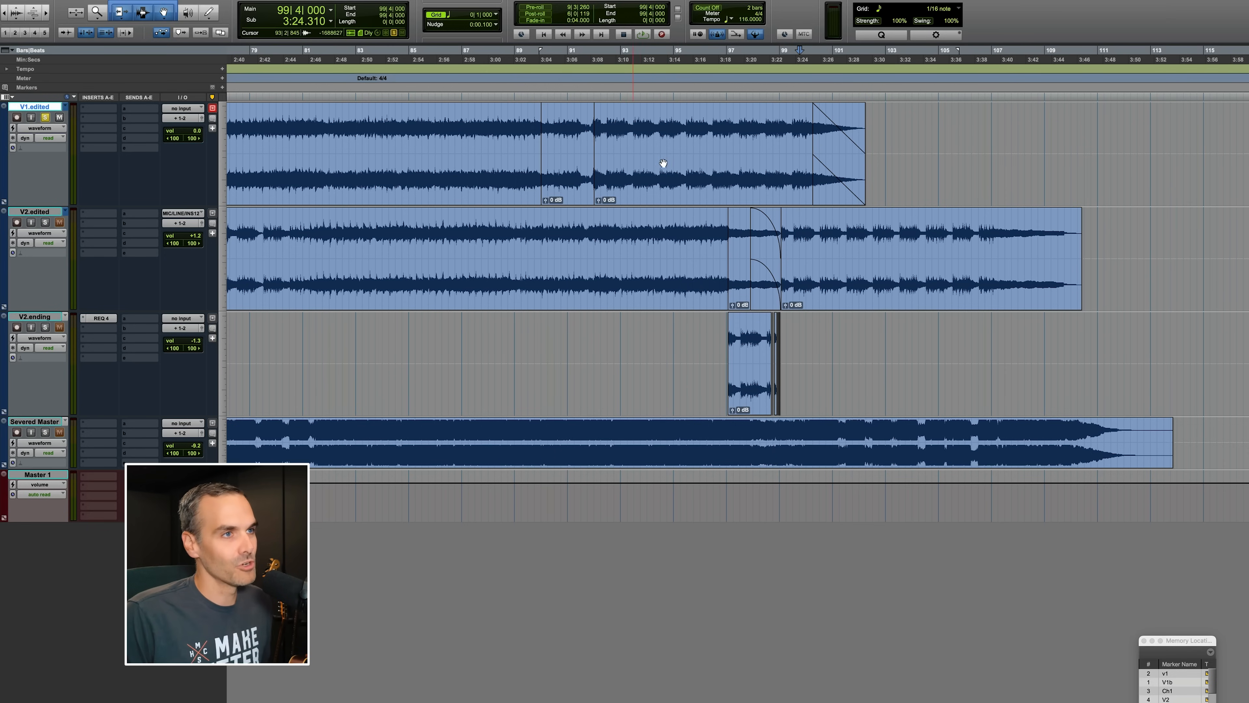
pyautogui.press('space')
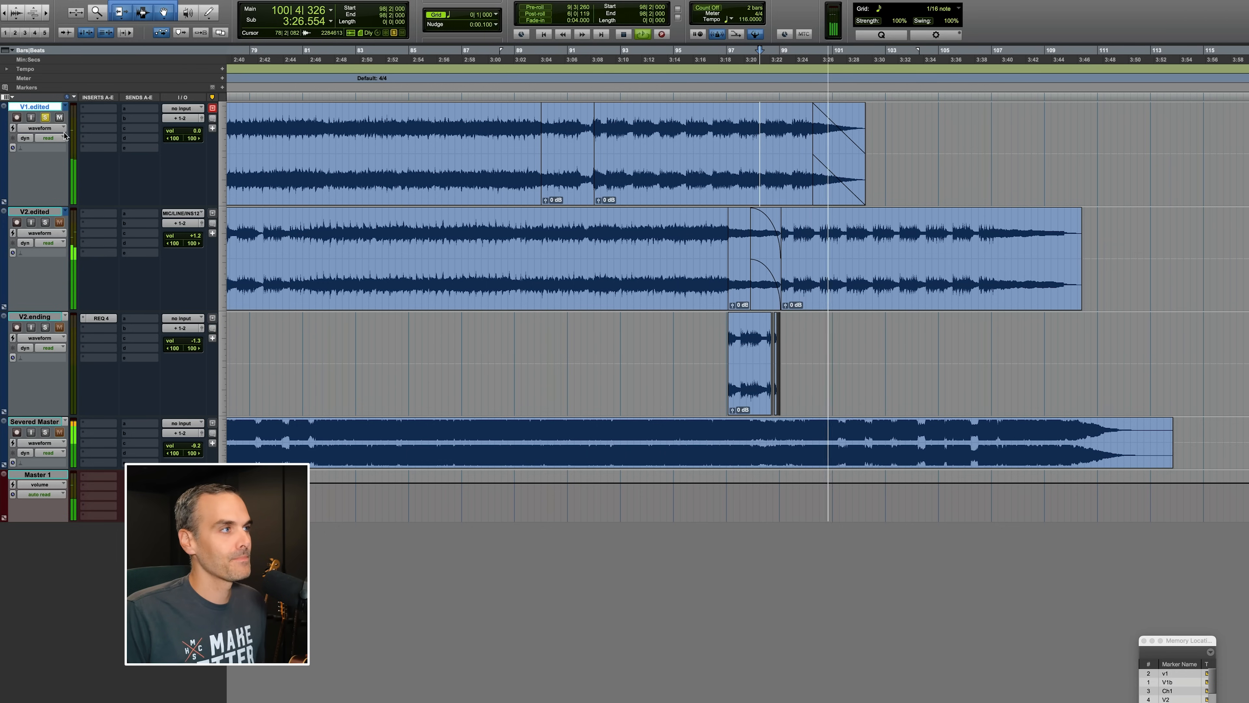
pyautogui.press('space')
# Switch the V2.edited track to the original V2 playlist and audition it from bars 89 and 97.
pyautogui.click(65, 212)
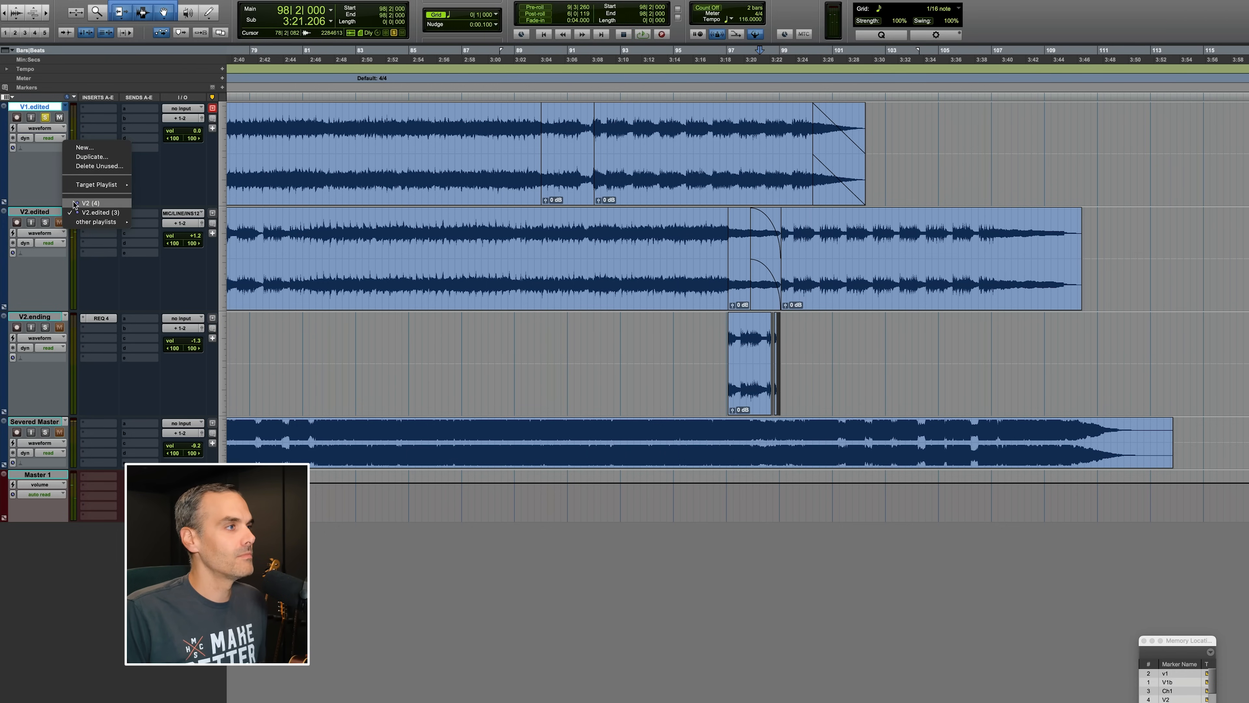
pyautogui.click(88, 203)
pyautogui.click(522, 228)
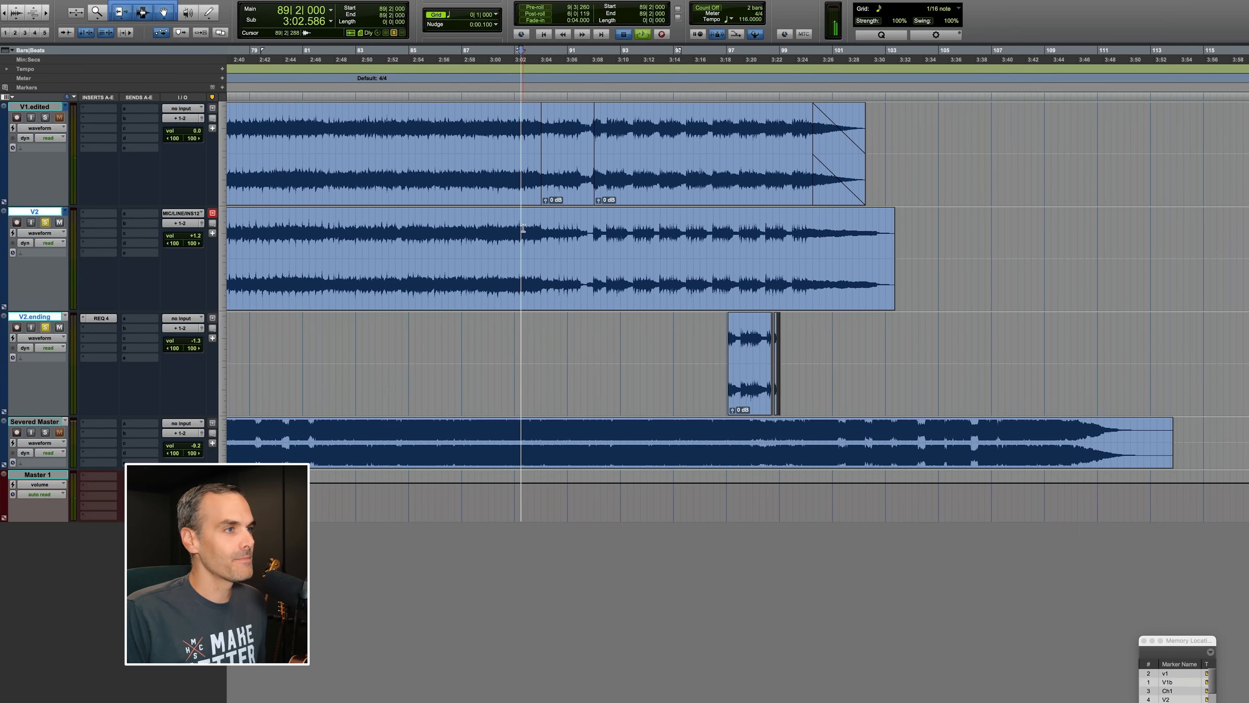
pyautogui.press('space')
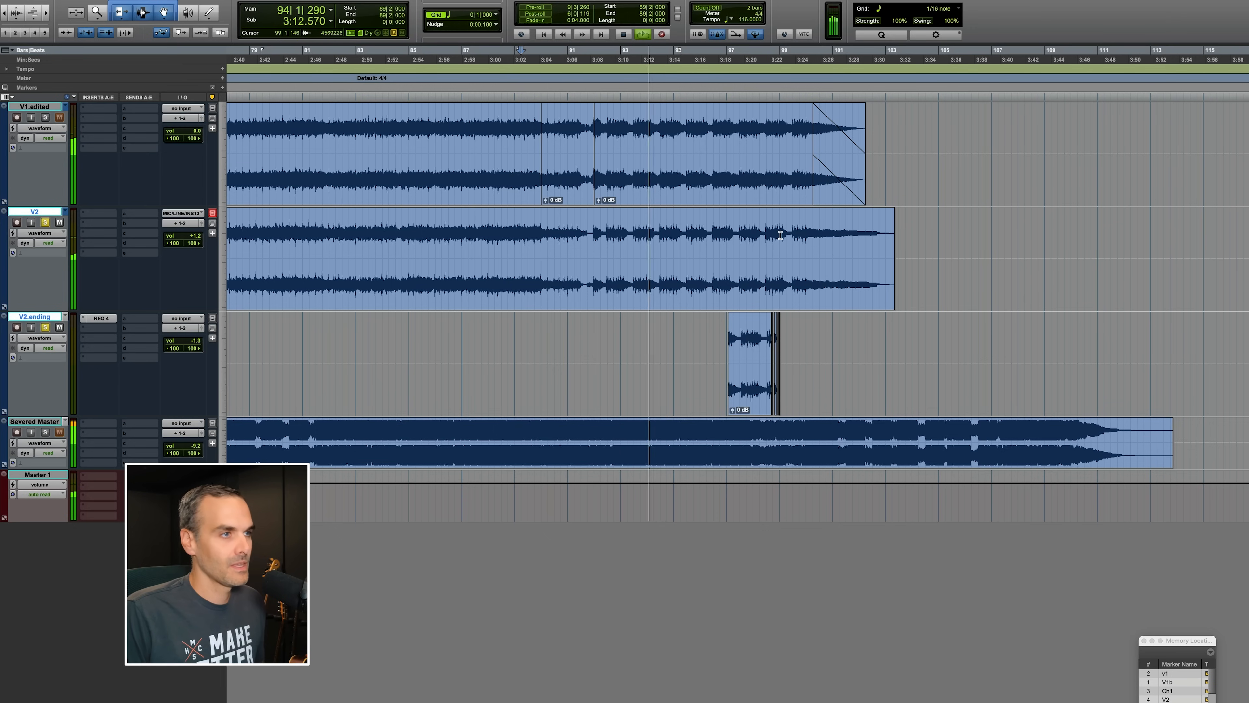
pyautogui.press('space')
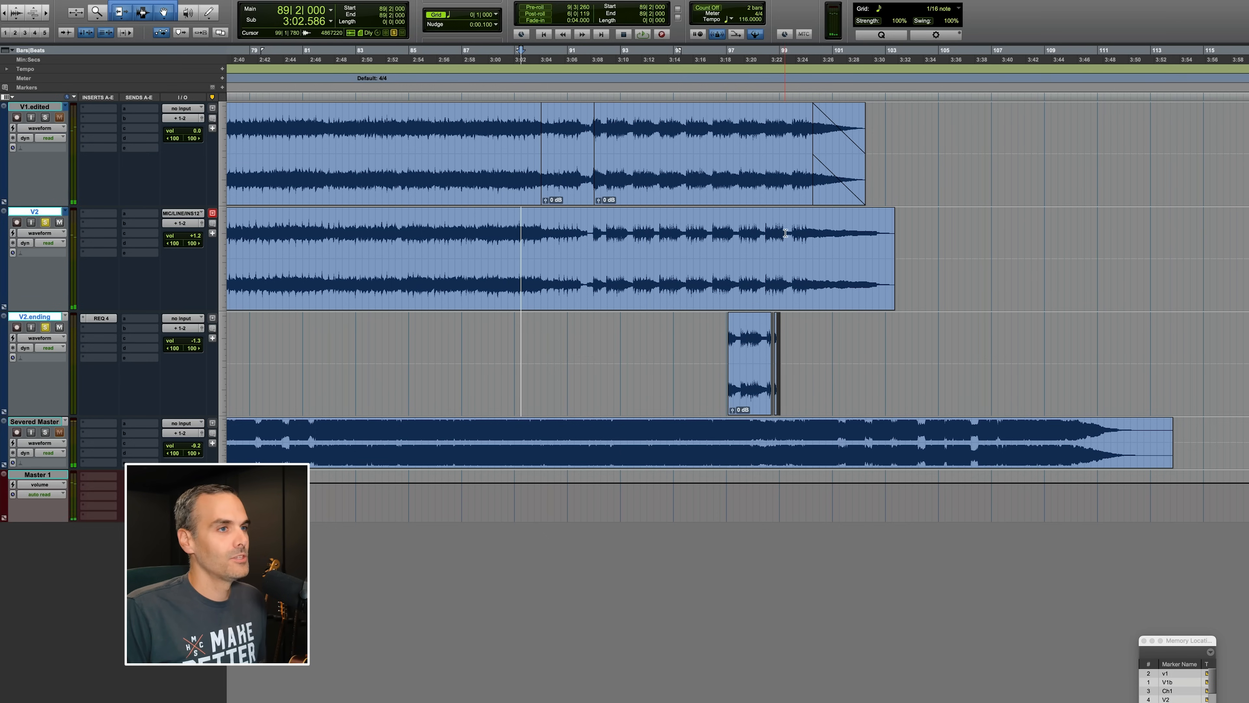
pyautogui.click(753, 229)
pyautogui.press('space')
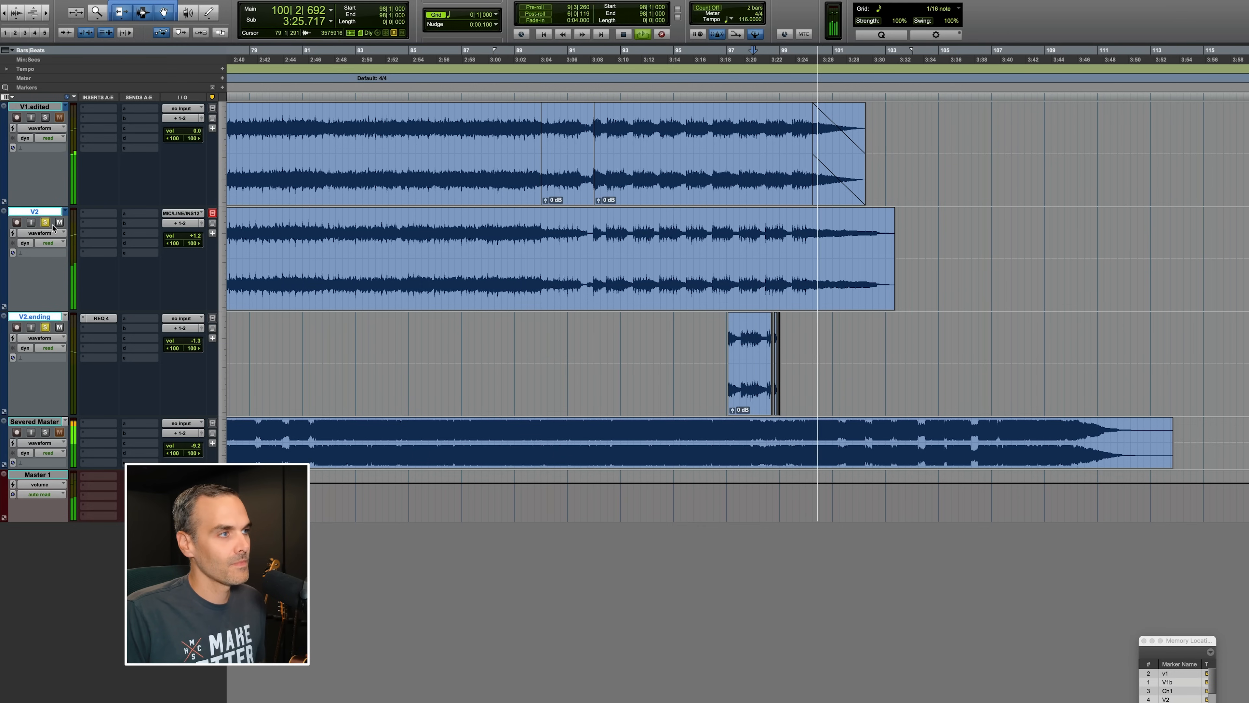
pyautogui.press('space')
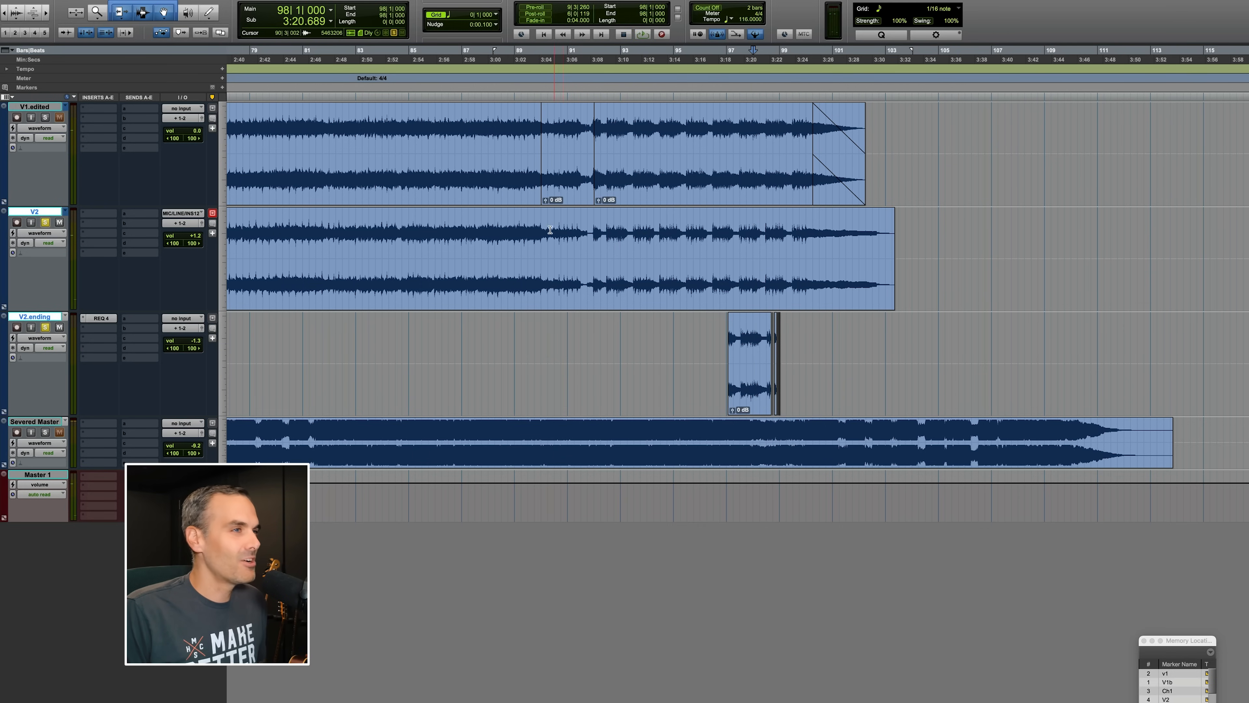
# Select bars 90 to 92 on V2 and switch the track back to the V2.edited playlist.
pyautogui.moveTo(550, 230); pyautogui.dragTo(607, 230)
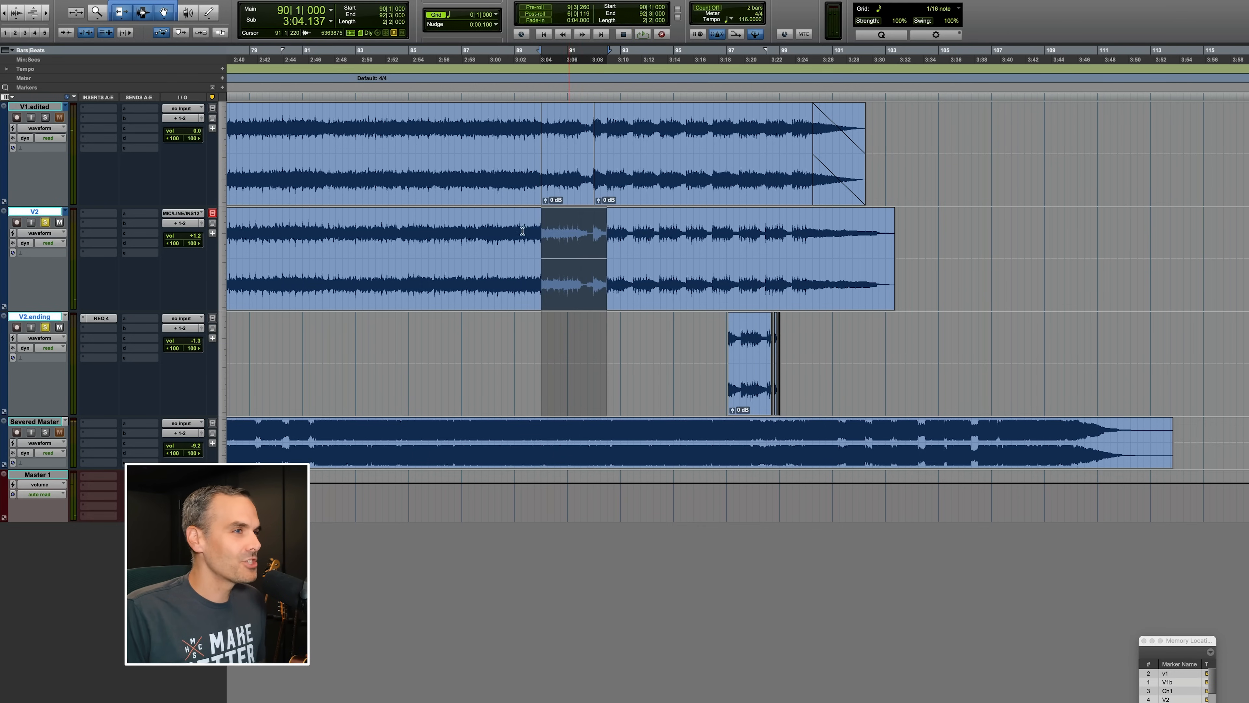
pyautogui.click(67, 214)
pyautogui.click(88, 223)
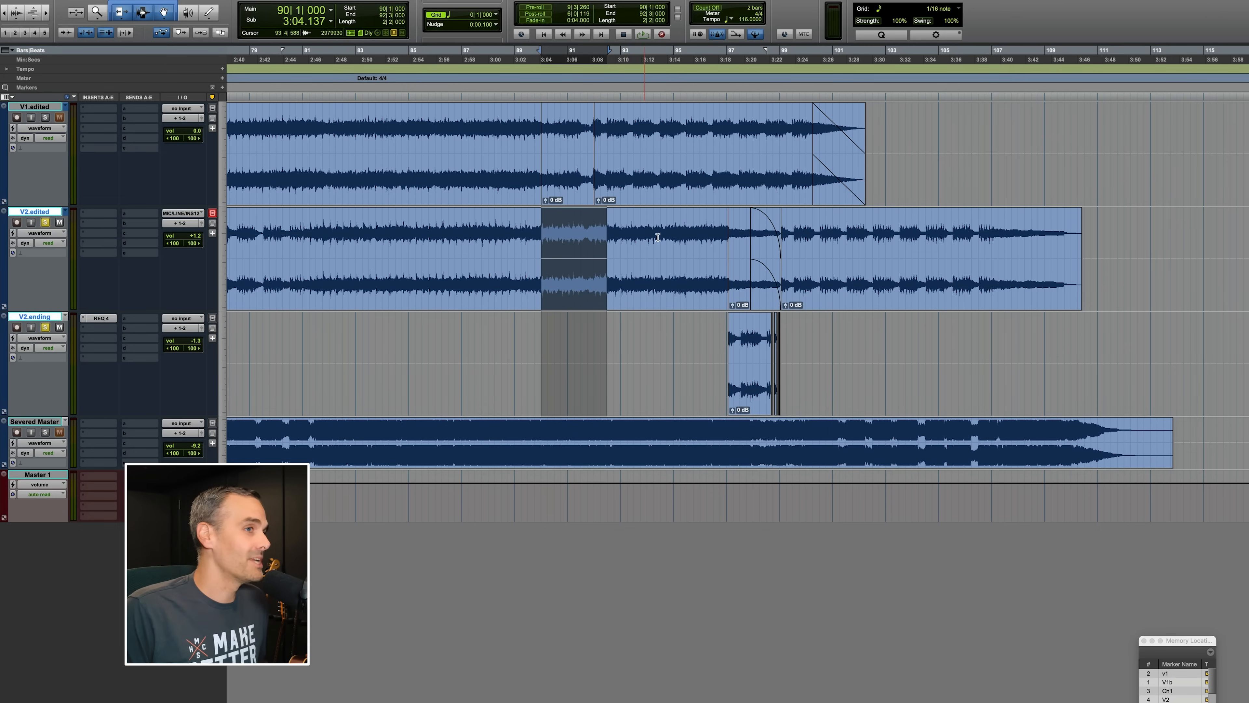
pyautogui.click(667, 230)
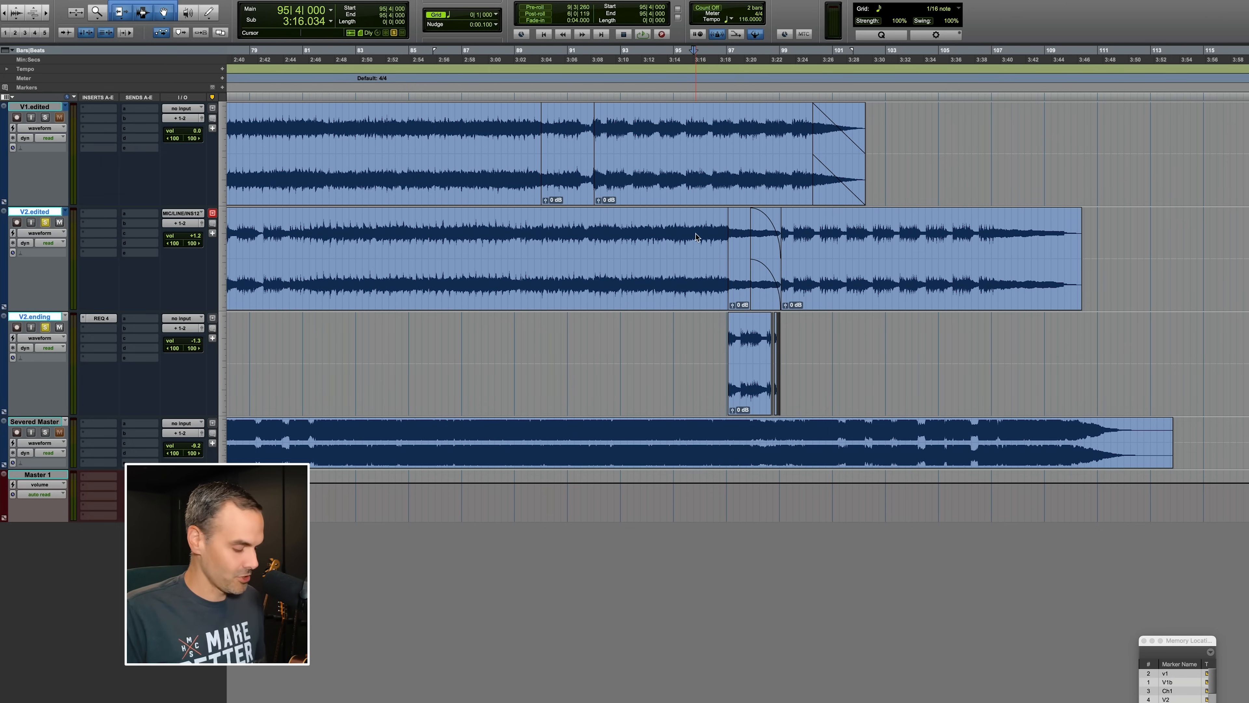
# Zoom in and audition V2.edited from bar 95 across the V2.ending crossfade.
pyautogui.press('t')
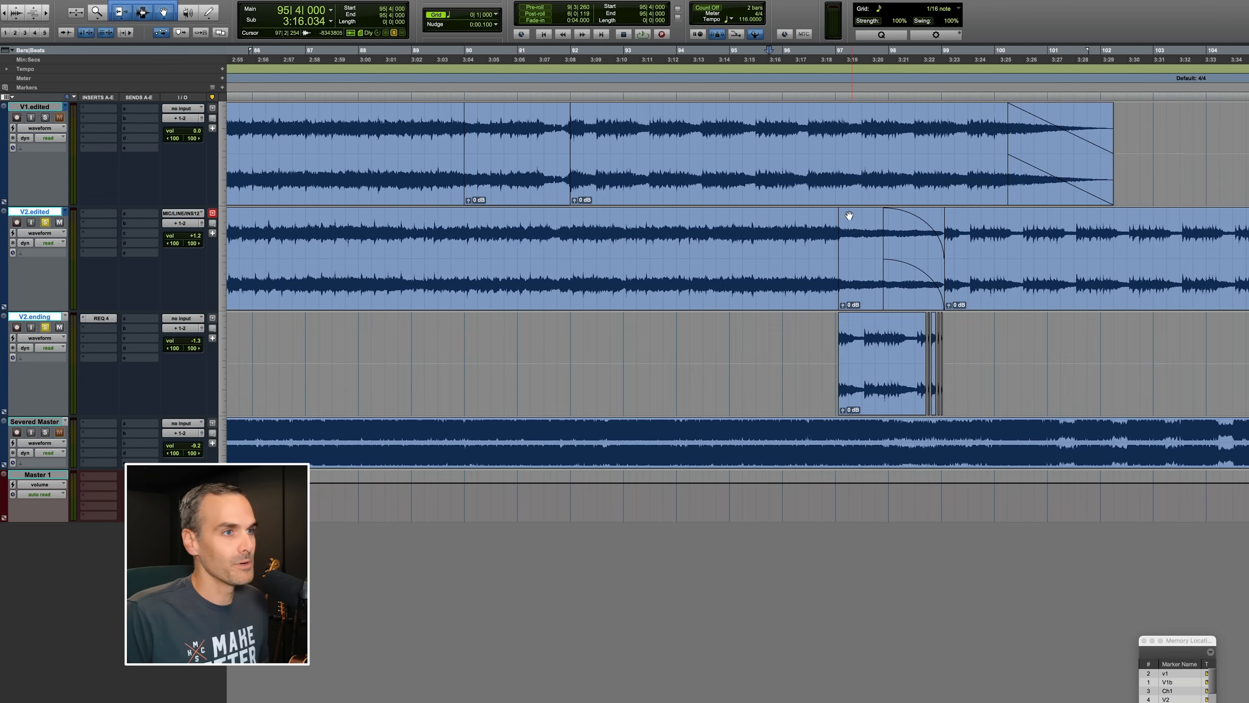
pyautogui.hscroll(2, 716, 197)
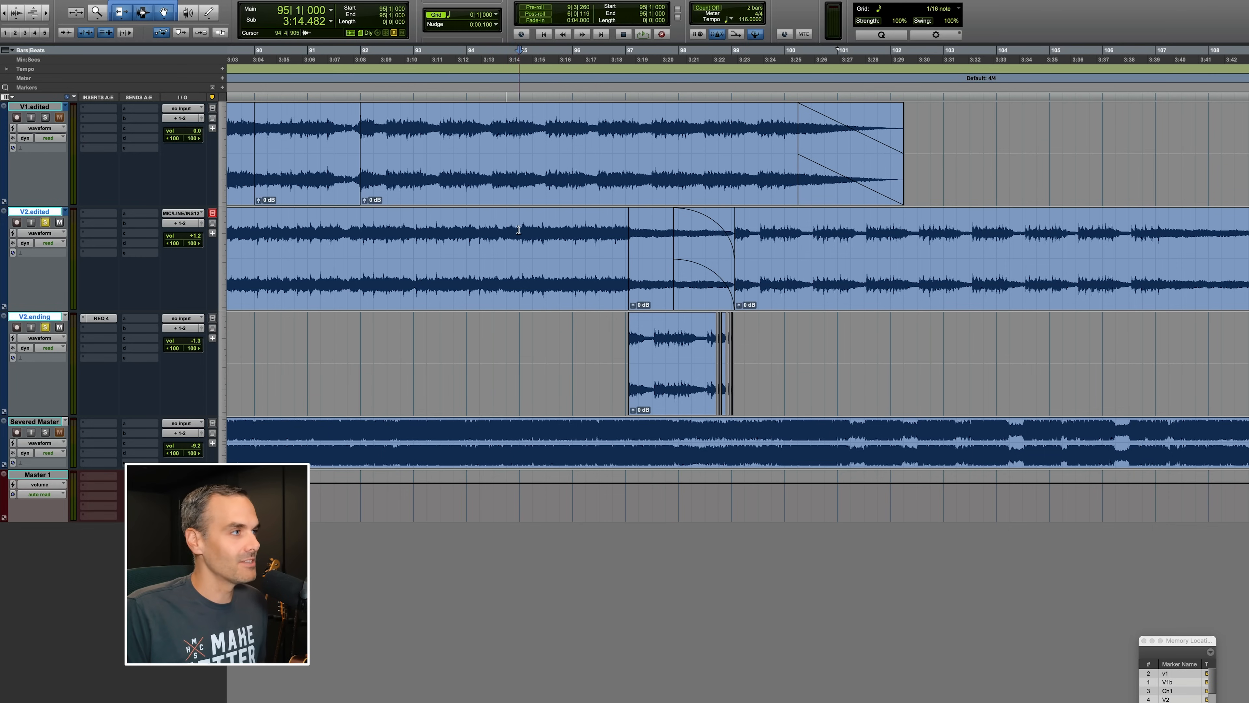
pyautogui.press('space')
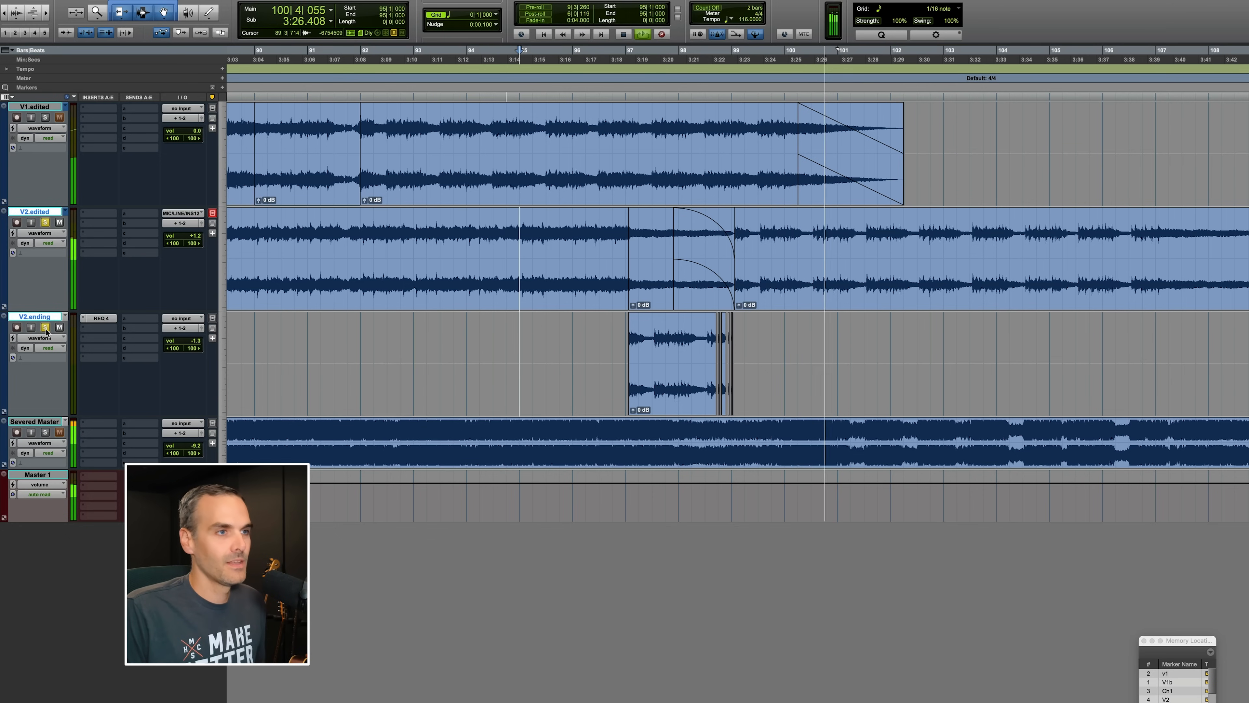
pyautogui.press('space')
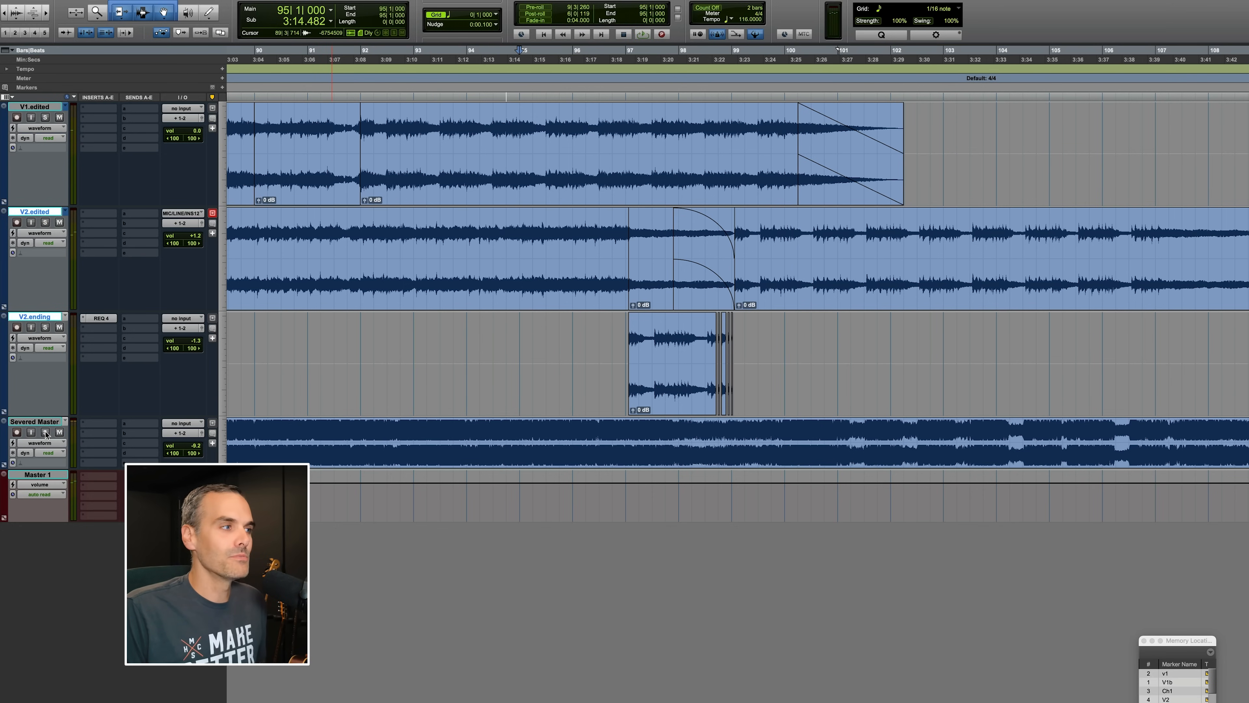
# Play the Severed Master reference from bar 96, then zoom out to view the whole song.
pyautogui.click(672, 431)
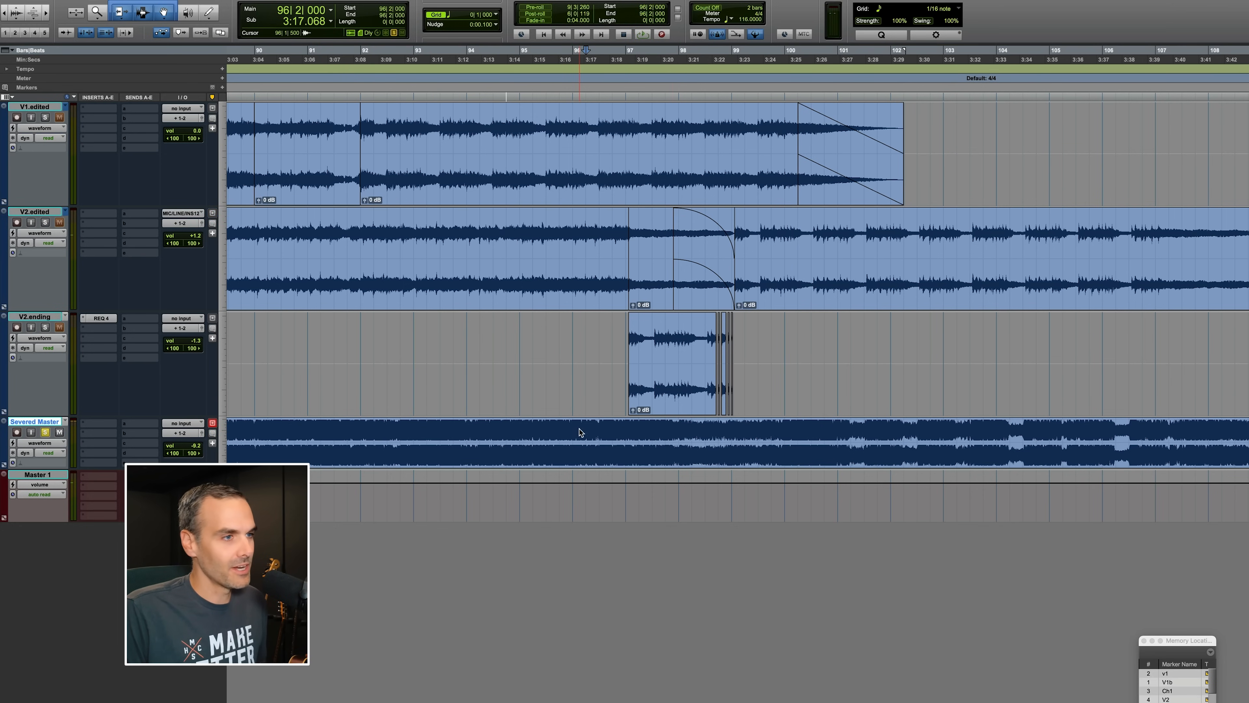
pyautogui.press('space')
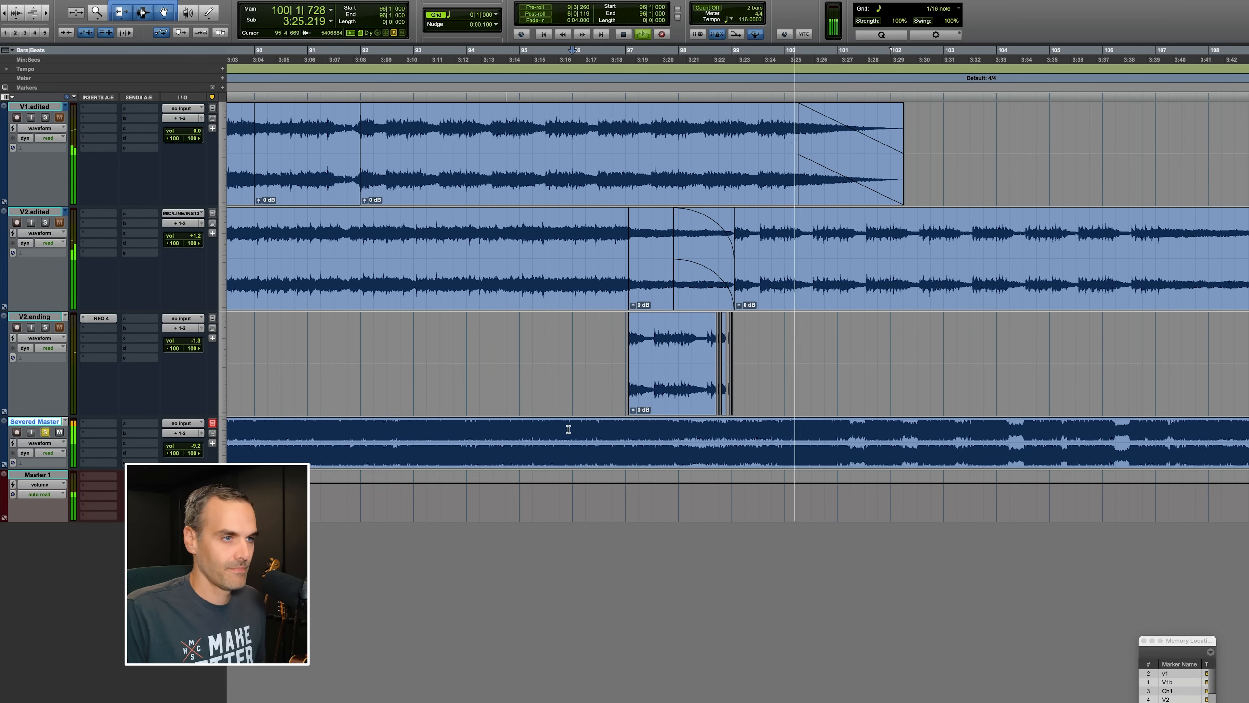
pyautogui.hscroll(10, 633, 435)
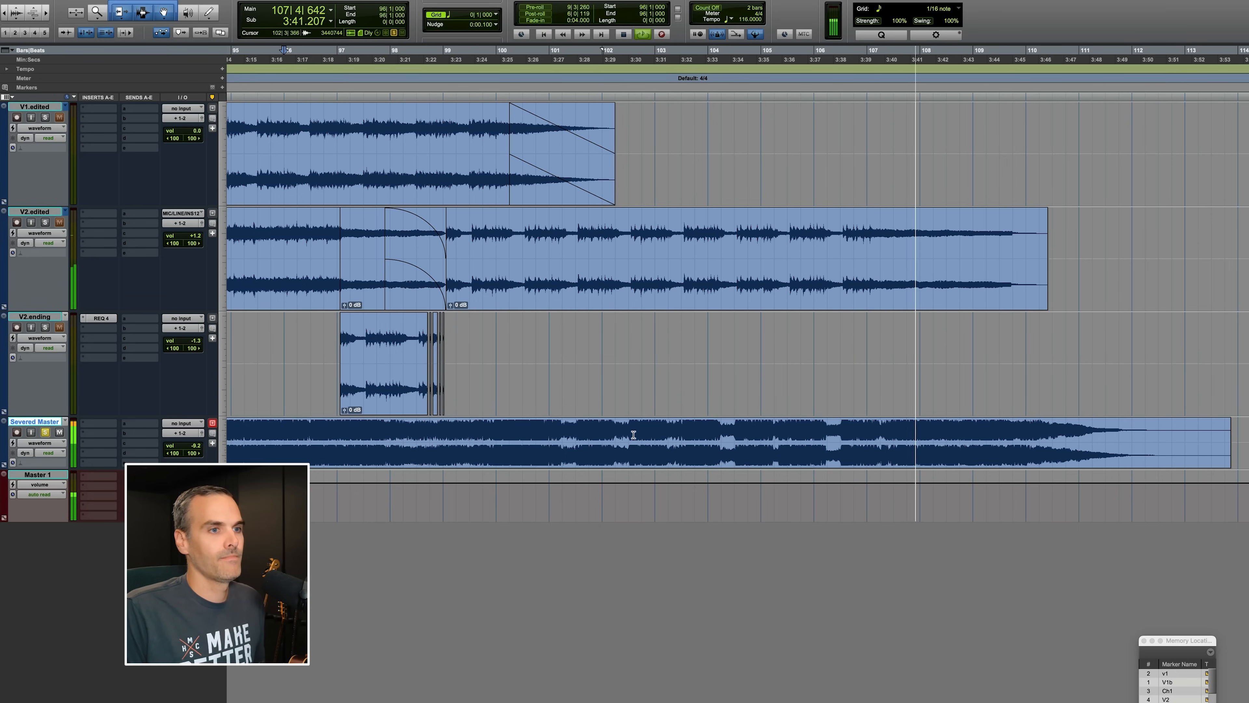
pyautogui.press('super+bracketright')
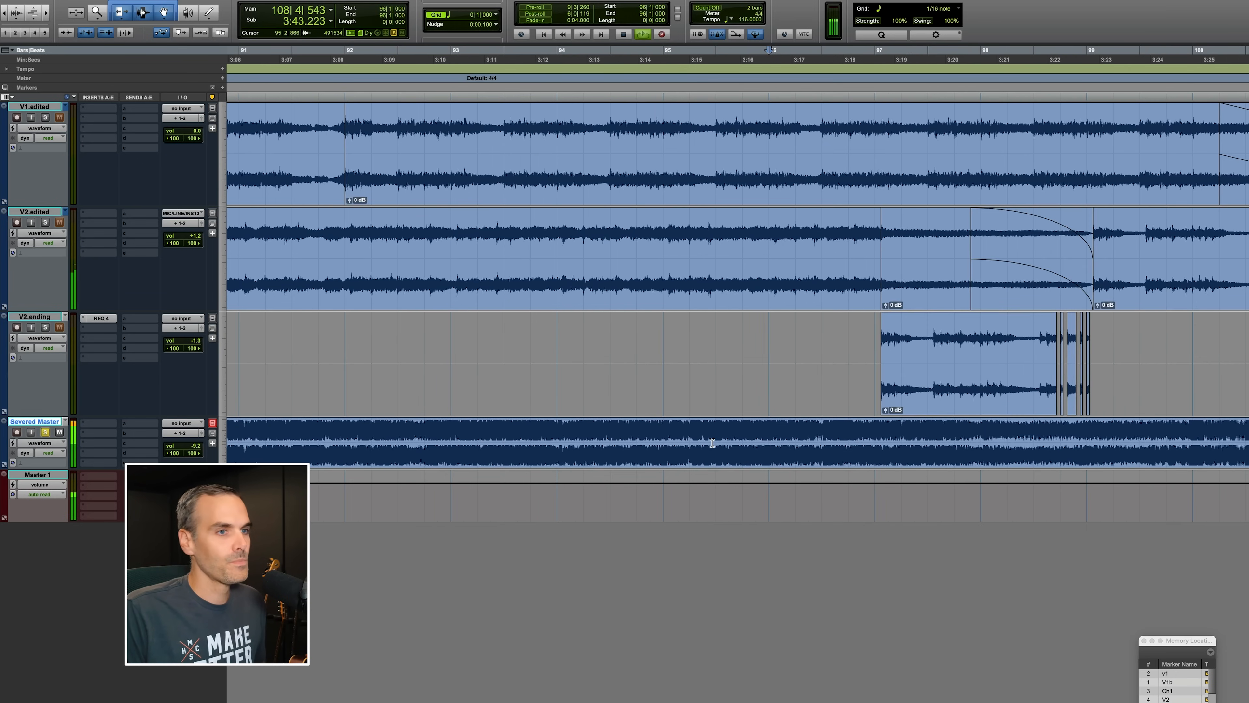
pyautogui.press('super+bracketleft')
pyautogui.press('super+bracketleft')
pyautogui.press('super+bracketleft')
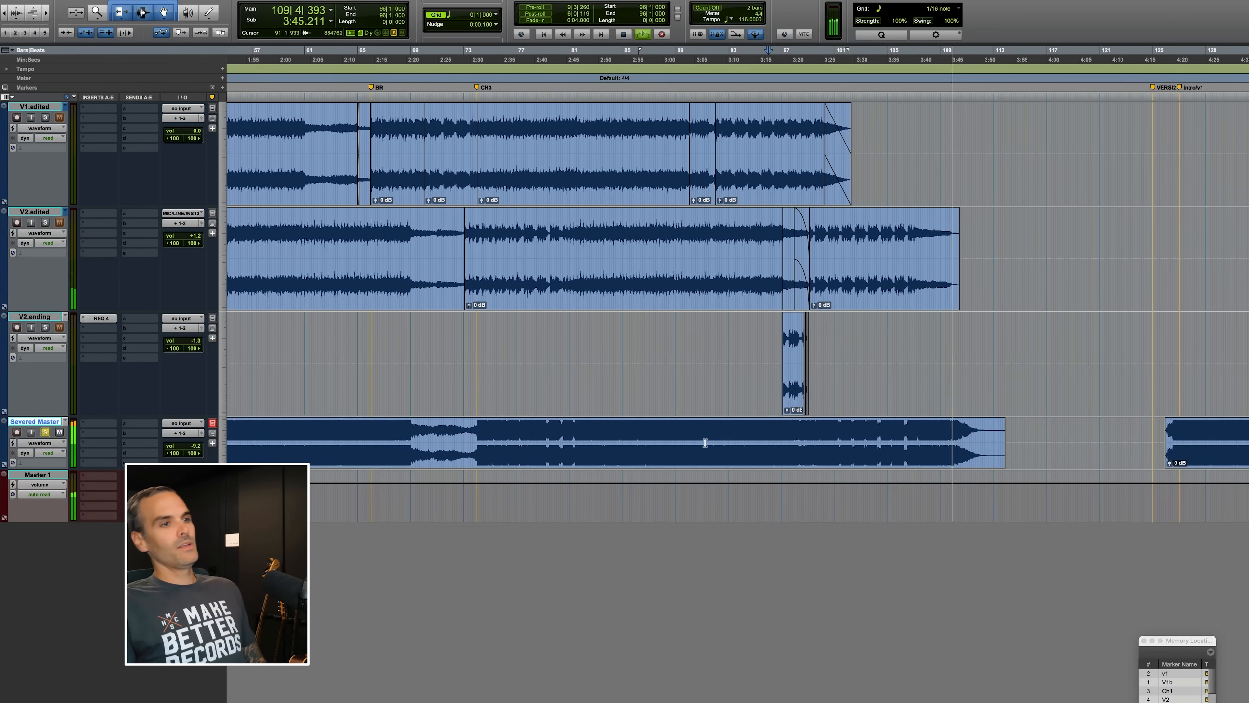